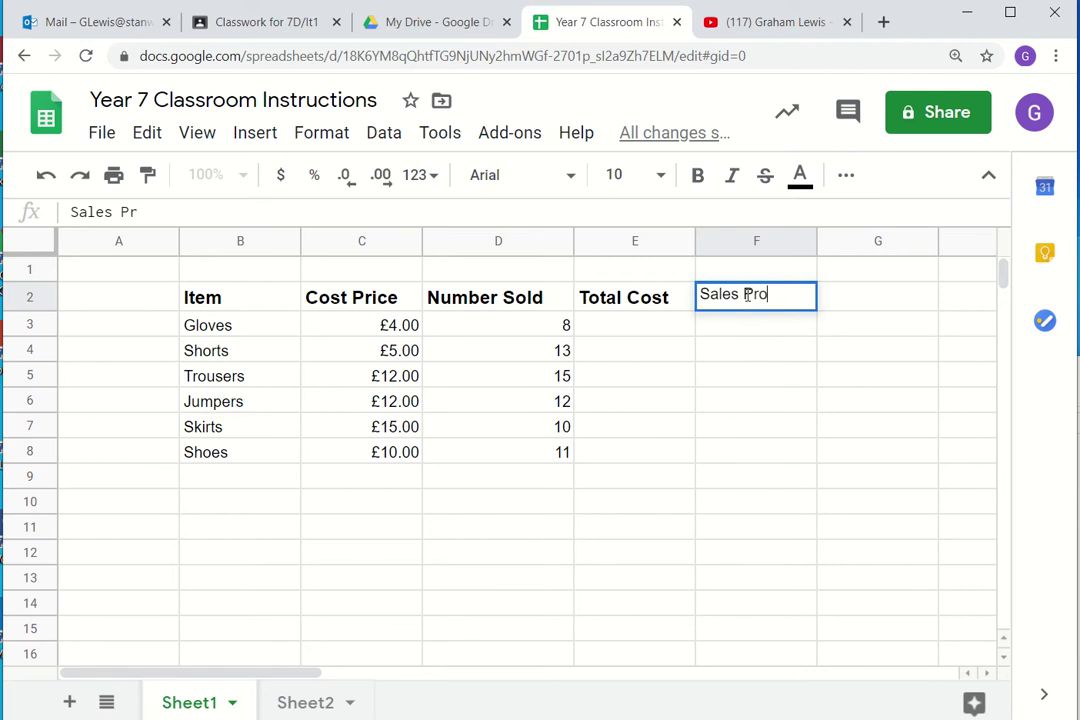
# Enter the heading Sales Price in F2 and apply the Total Cost heading's formatting to it
pyautogui.write('ice')
pyautogui.press('Return')
pyautogui.click(729, 298)
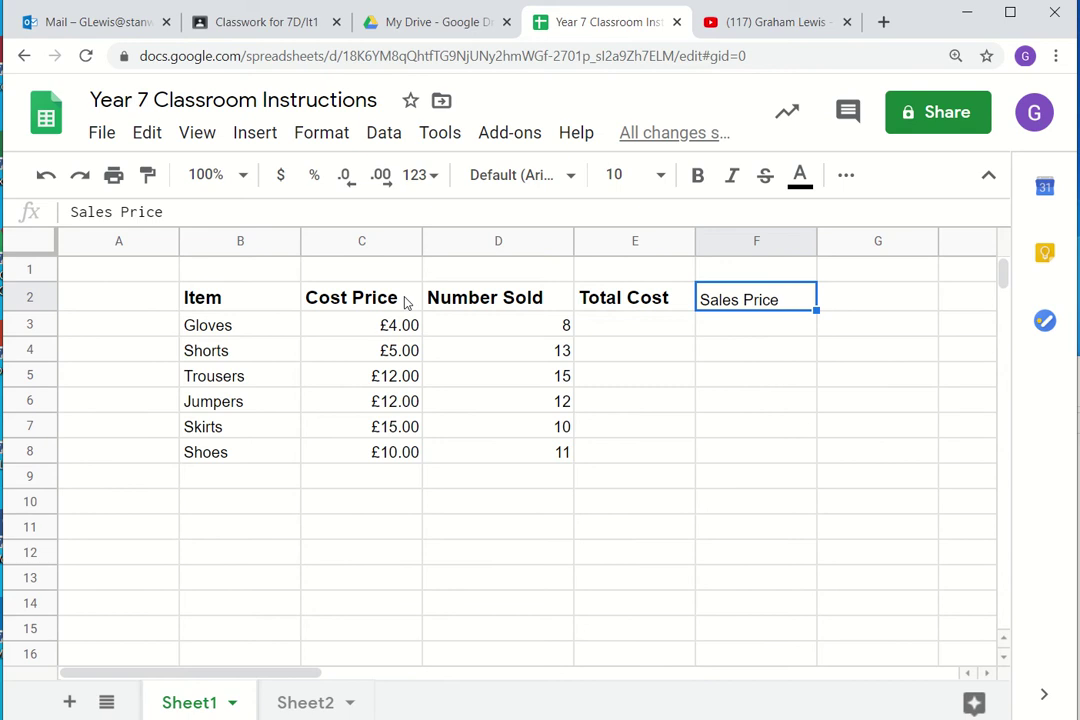
pyautogui.click(613, 306)
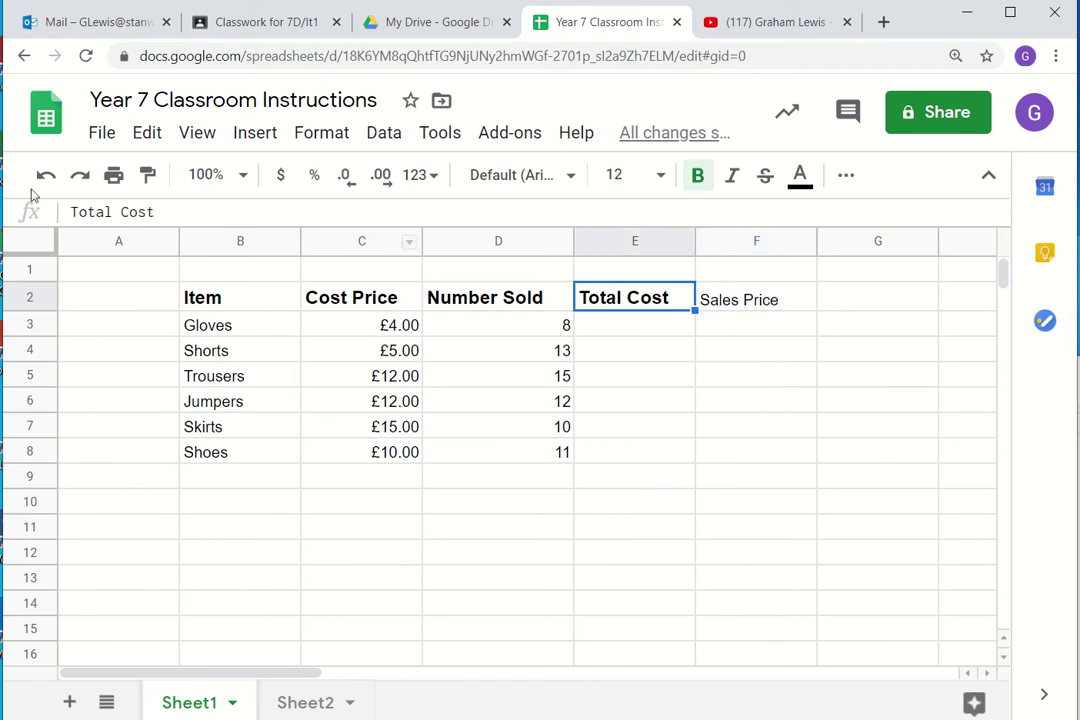
pyautogui.click(148, 178)
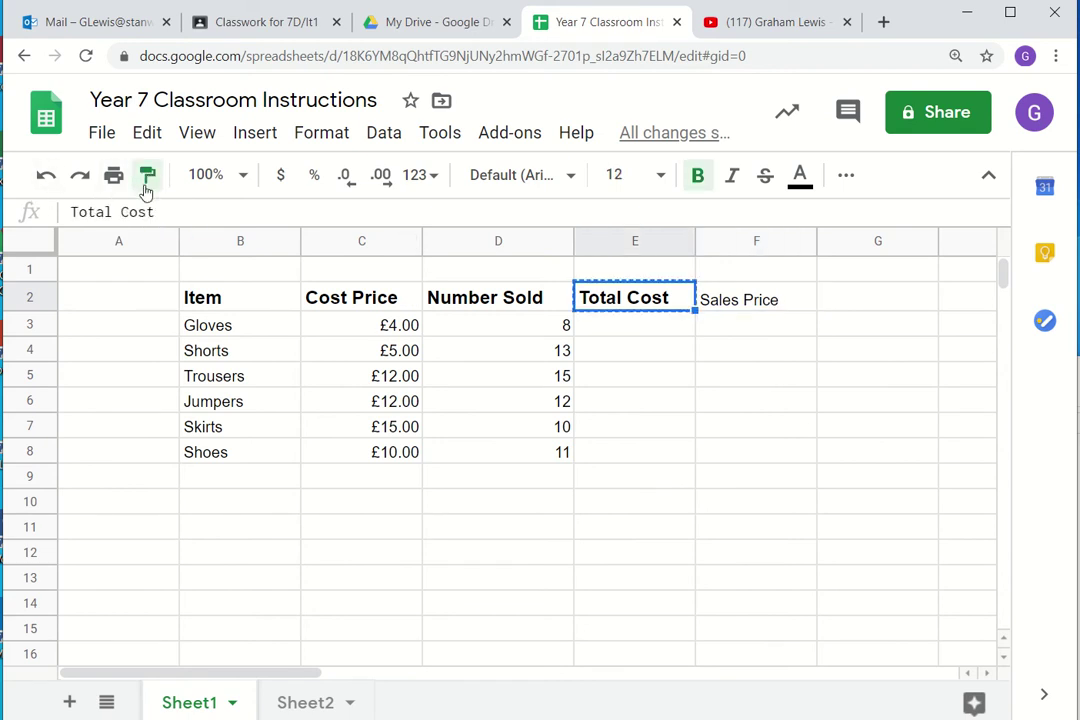
pyautogui.click(751, 306)
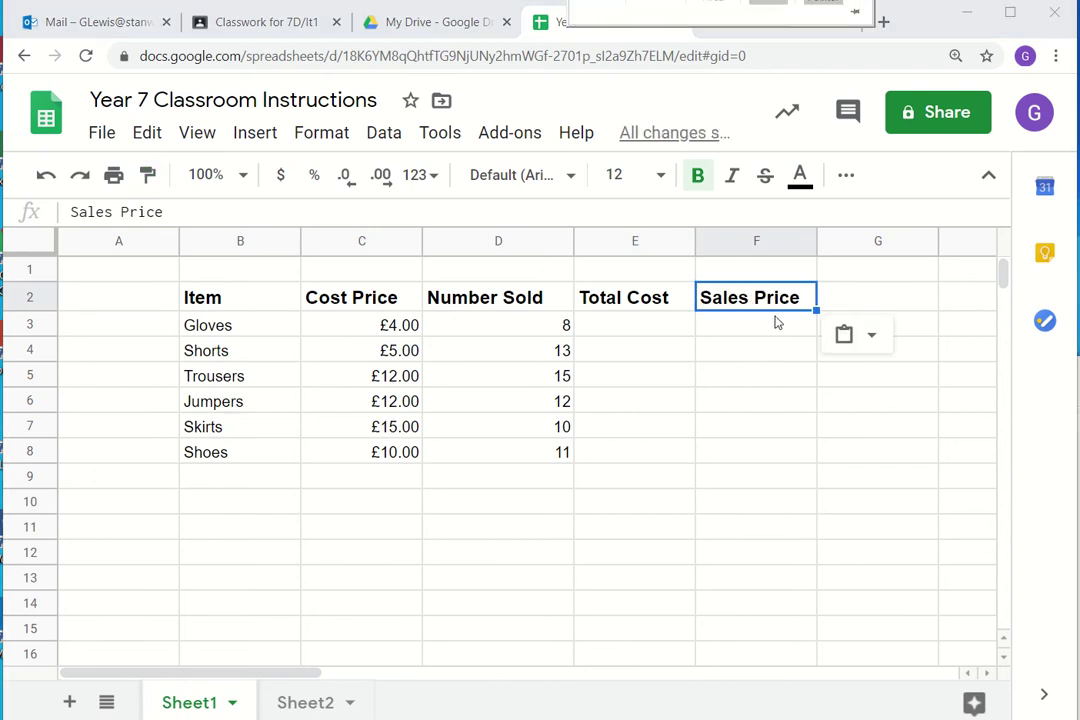
# Format the Cost Price heading in C2 with blue text and a yellow fill
pyautogui.click(374, 302)
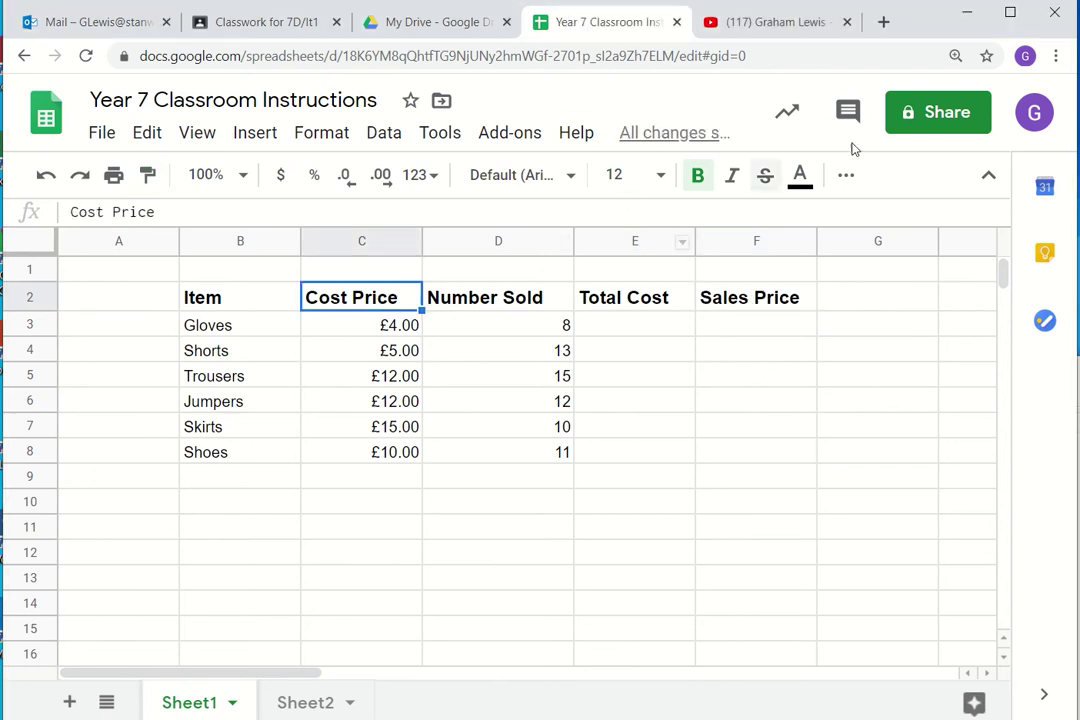
pyautogui.click(800, 177)
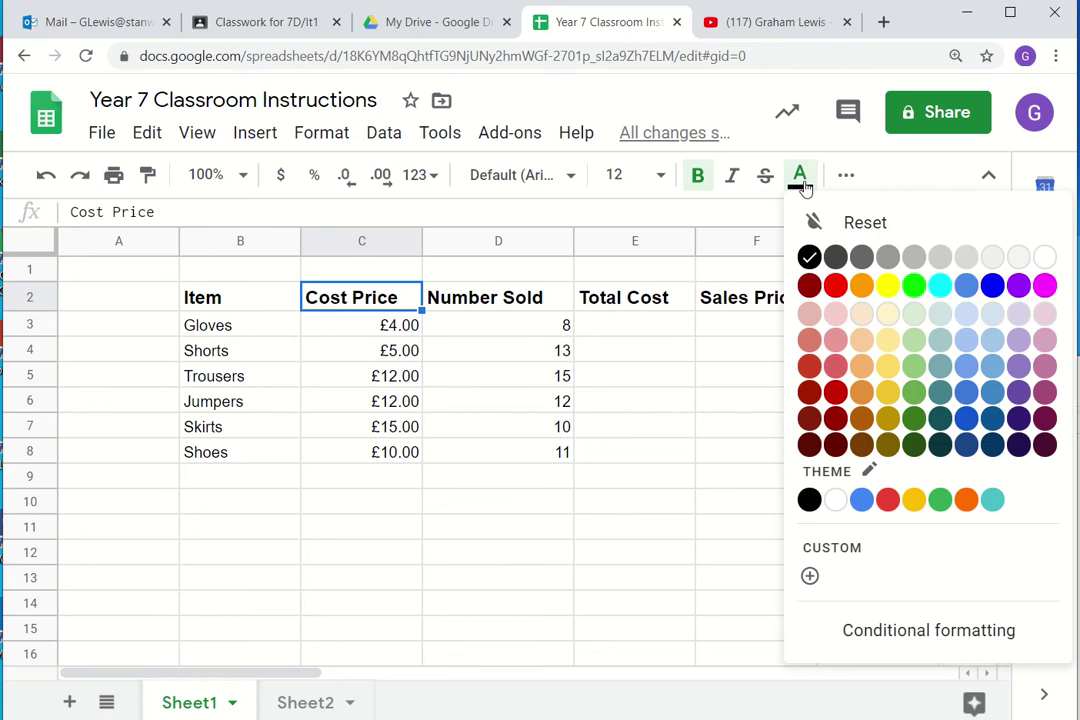
pyautogui.click(992, 286)
pyautogui.click(845, 180)
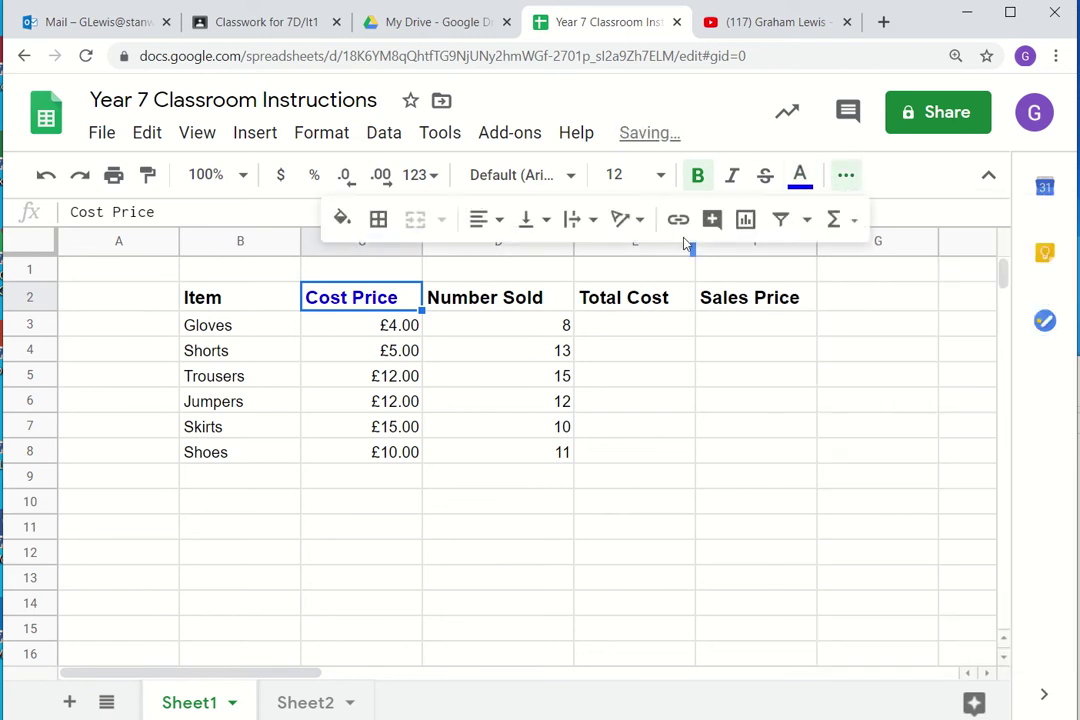
pyautogui.click(341, 220)
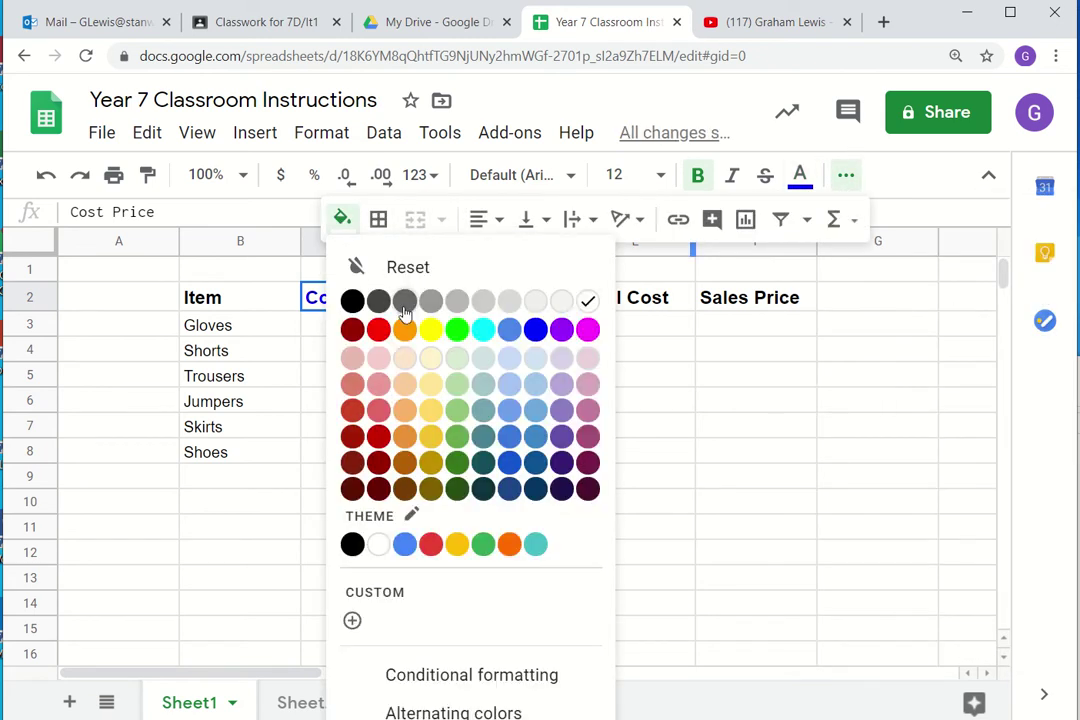
pyautogui.click(431, 330)
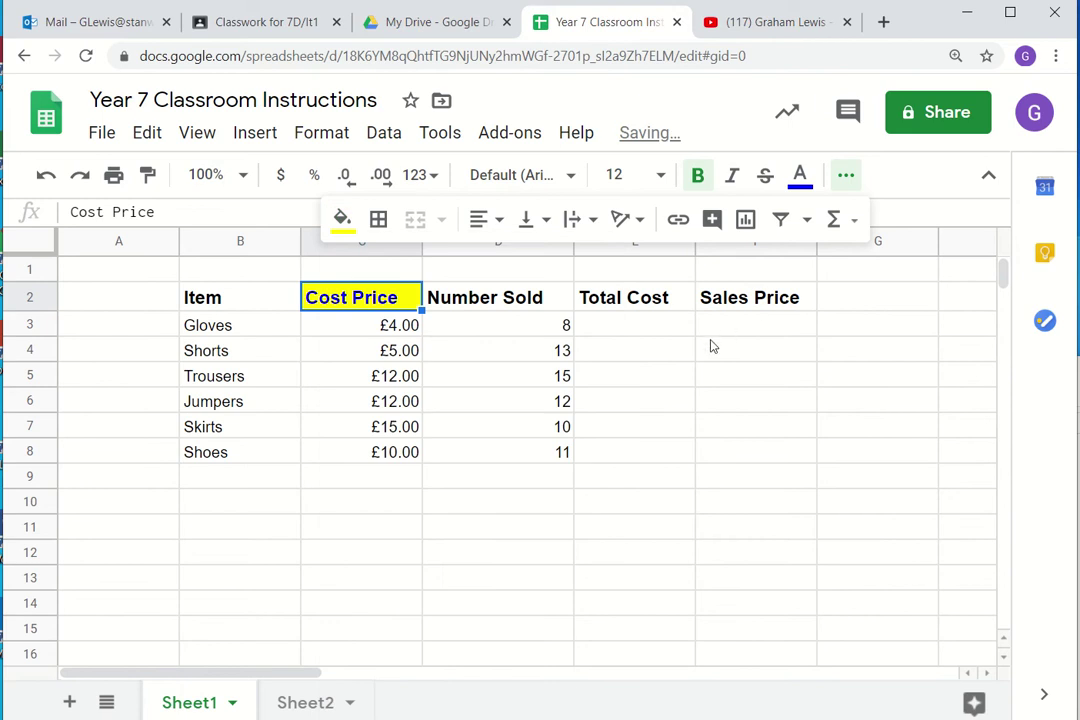
pyautogui.click(711, 347)
# Copy the Cost Price heading's formatting to the Item, Number Sold, Total Cost and Sales Price headings
pyautogui.click(362, 292)
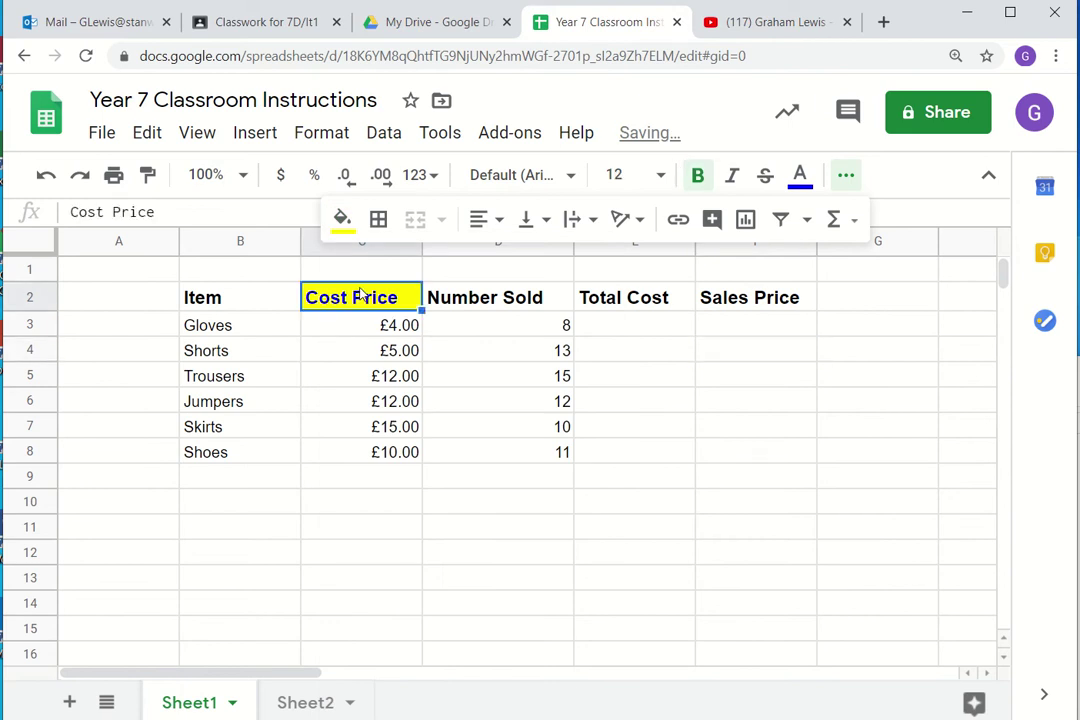
pyautogui.click(148, 176)
pyautogui.moveTo(484, 298); pyautogui.dragTo(783, 301)
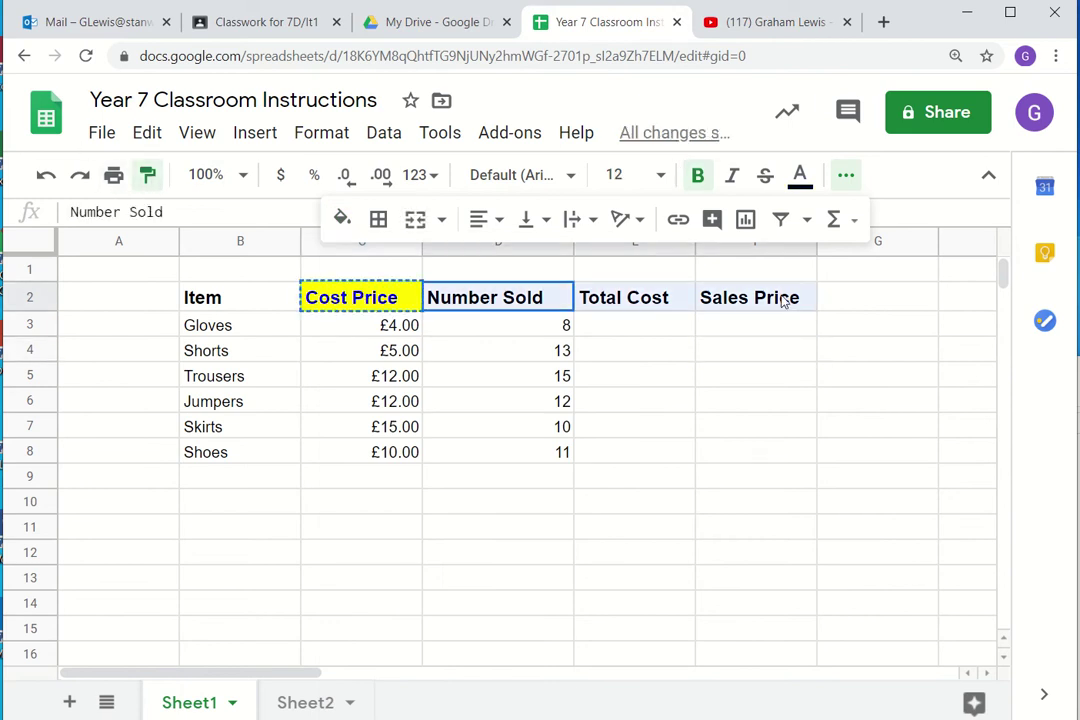
pyautogui.click(145, 188)
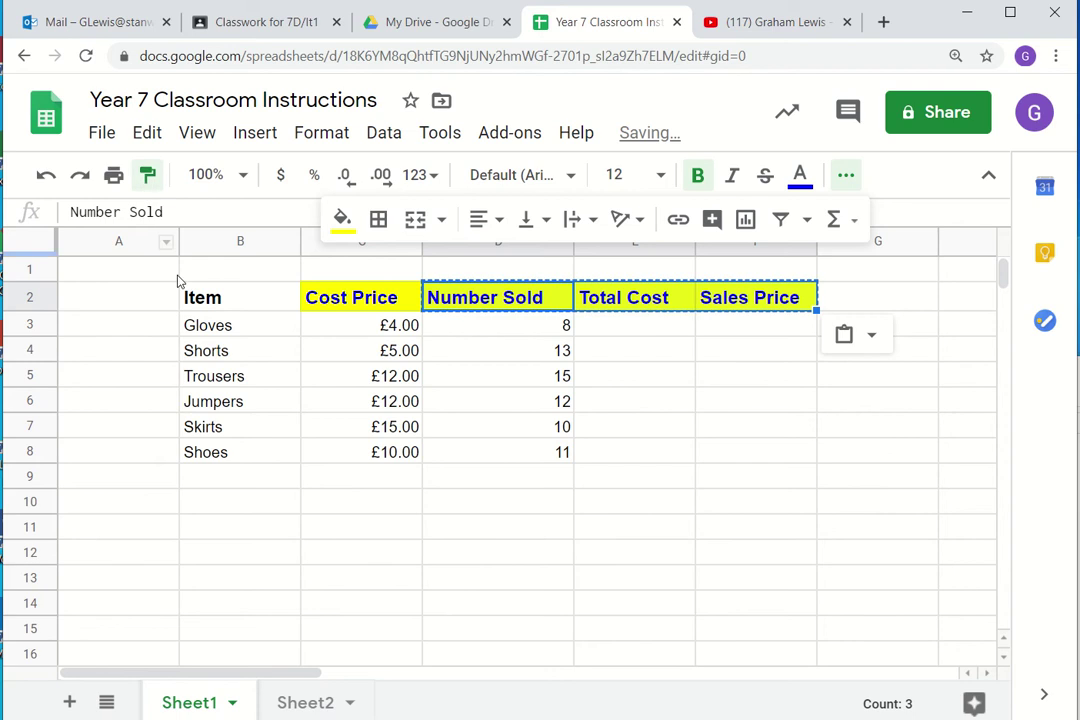
pyautogui.moveTo(205, 300)
pyautogui.mouseDown()
pyautogui.moveTo(212, 309)
pyautogui.moveTo(482, 296)
pyautogui.mouseUp()
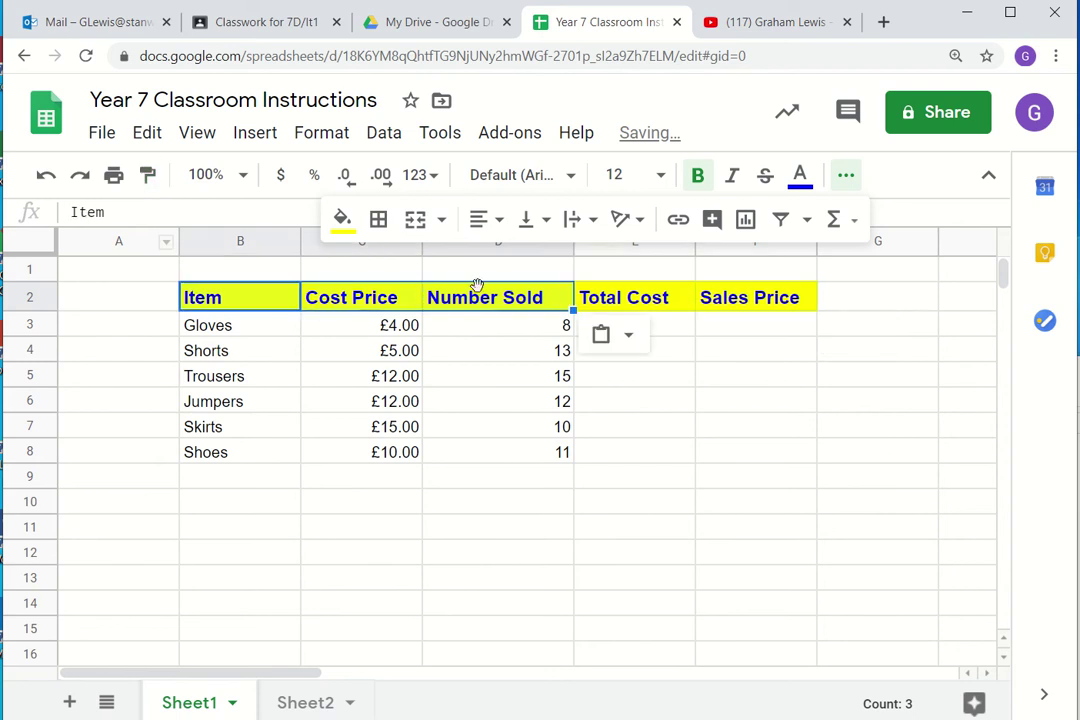
pyautogui.click(845, 175)
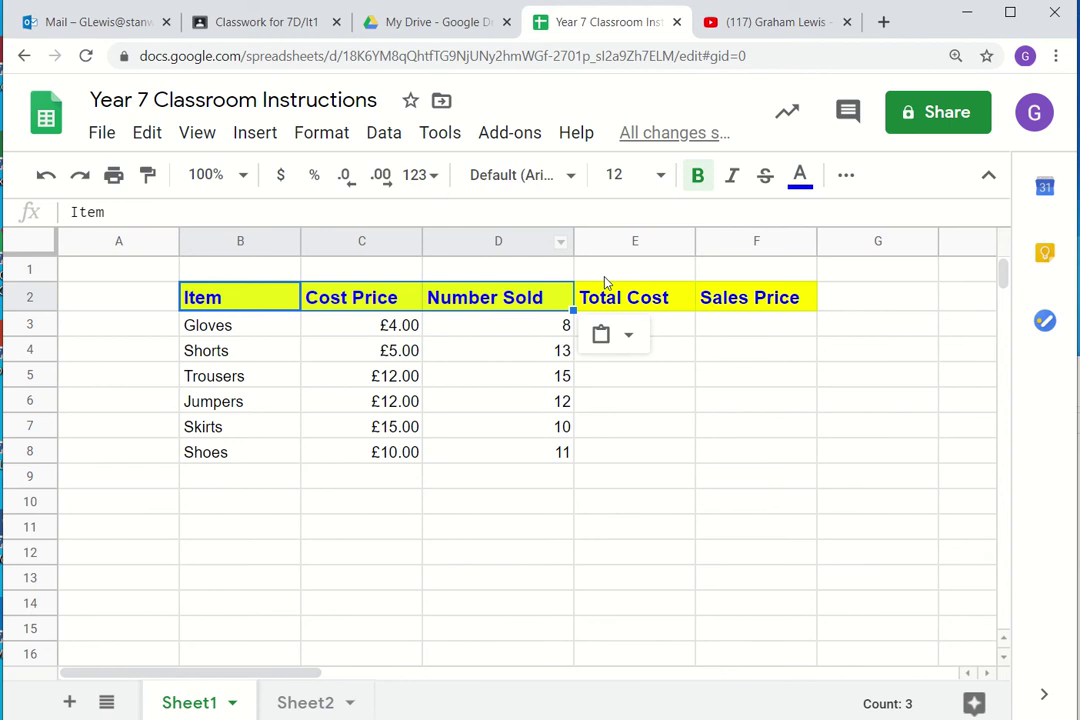
# Enter the formula =C3*D3 in E3 to calculate the total cost of Gloves
pyautogui.click(761, 330)
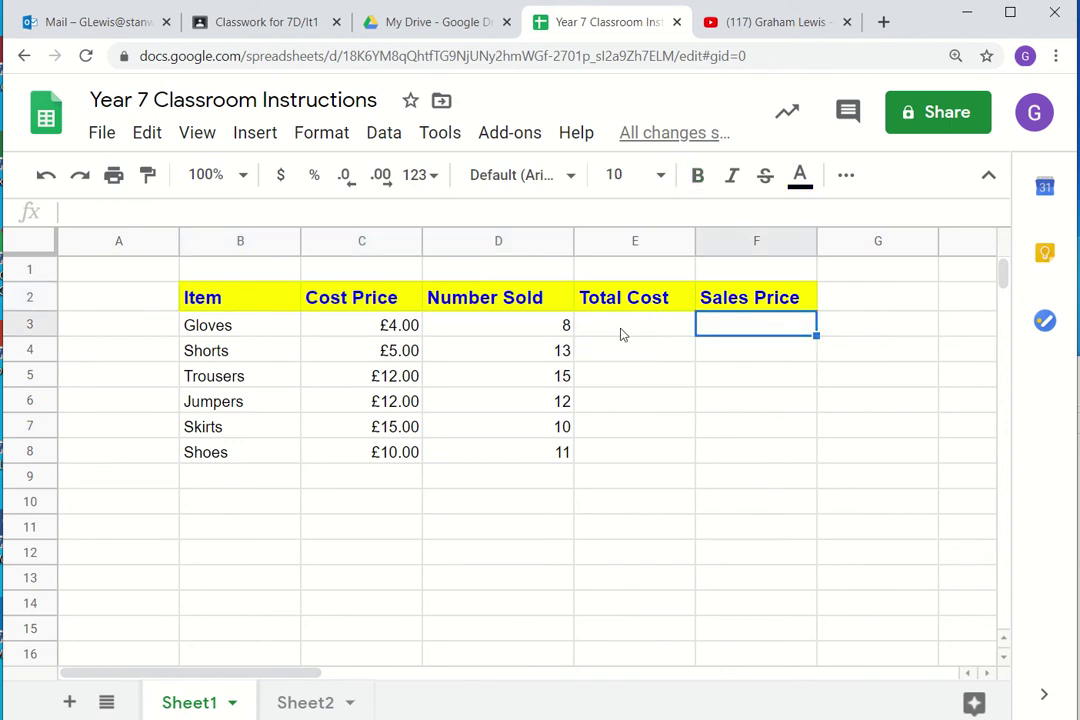
pyautogui.click(651, 332)
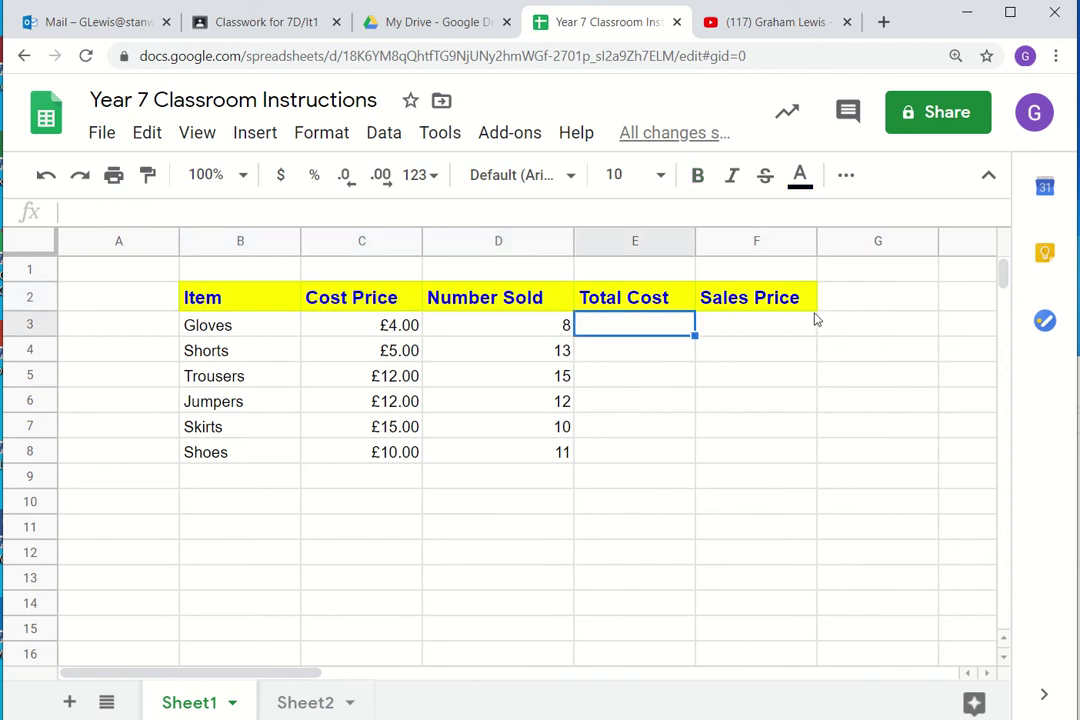
pyautogui.write('=')
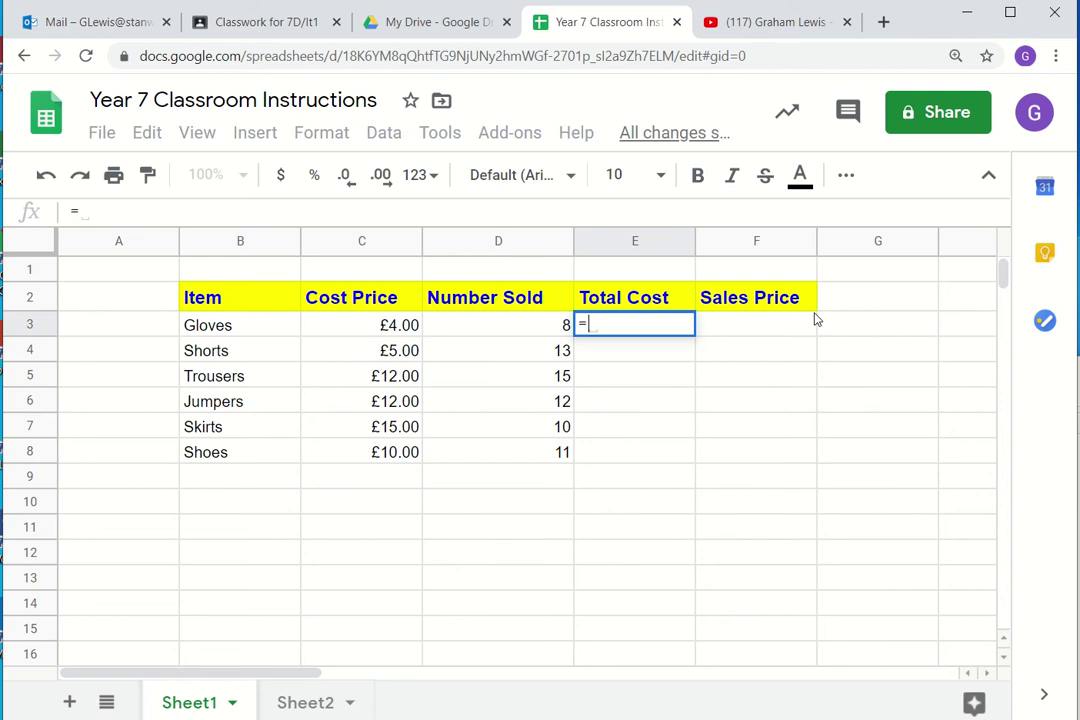
pyautogui.click(372, 329)
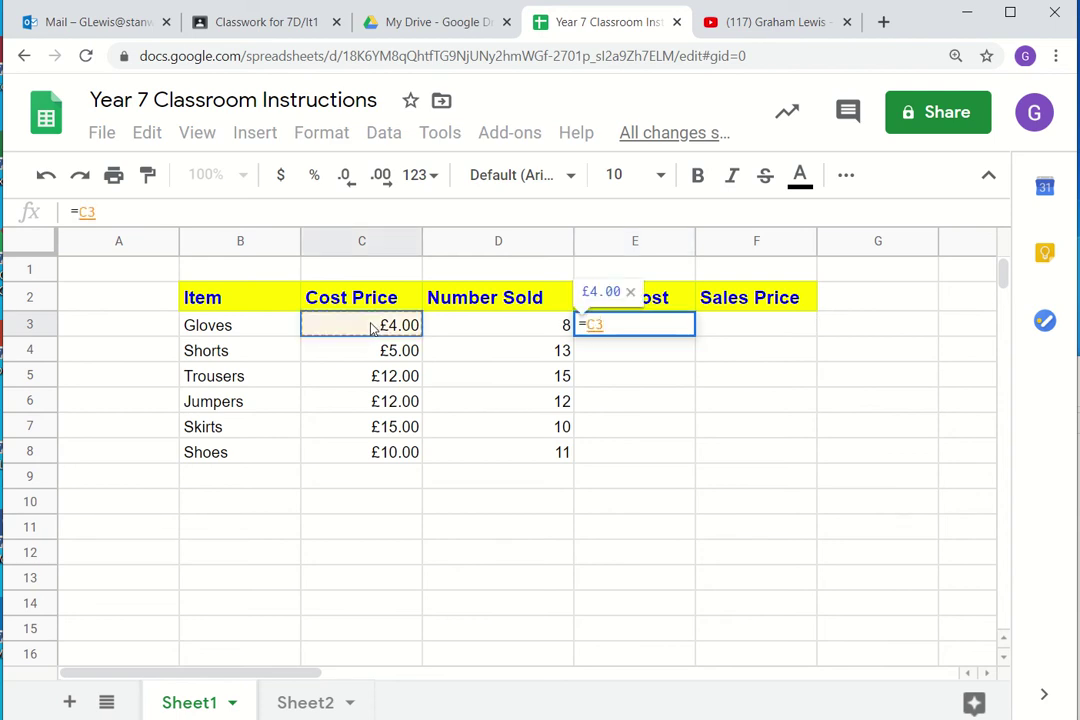
pyautogui.write('*')
pyautogui.click(509, 324)
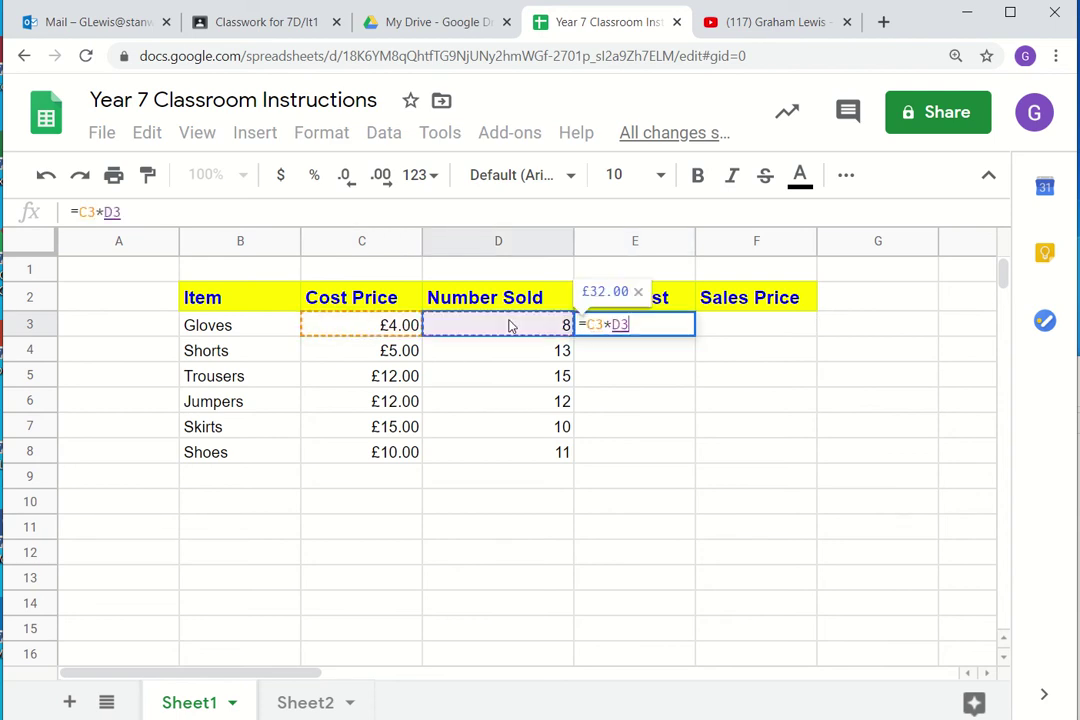
pyautogui.press('Return')
pyautogui.press('Up')
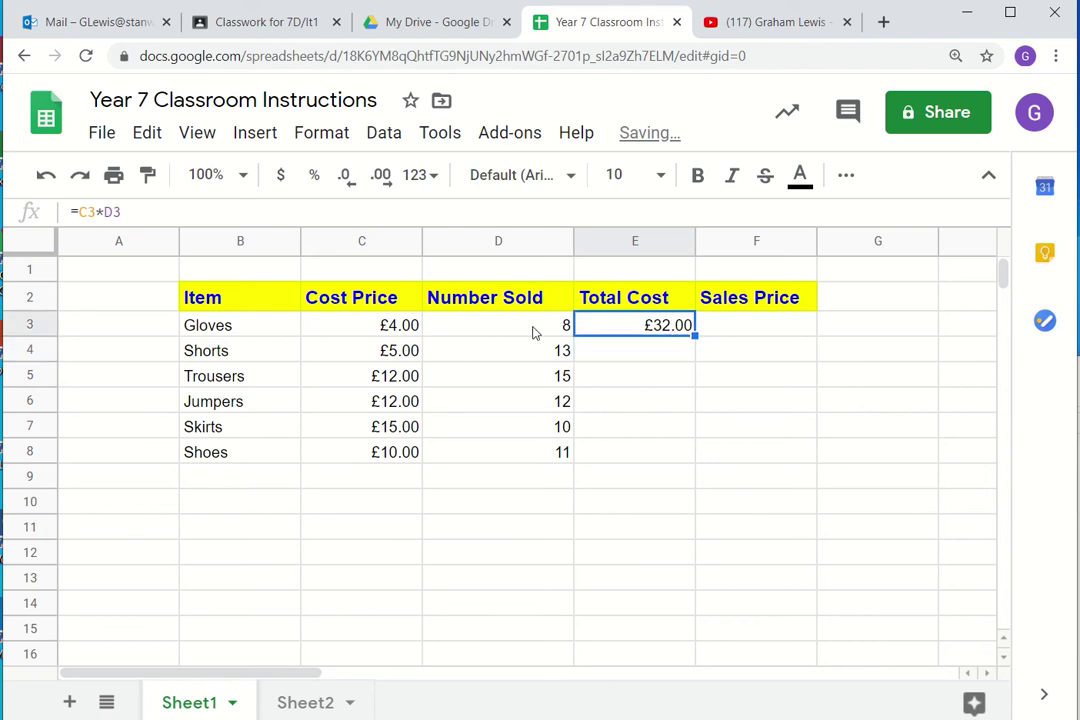
# Test the total cost formula by setting the Gloves number sold in D3 to 10, and restore it to 8
pyautogui.click(530, 334)
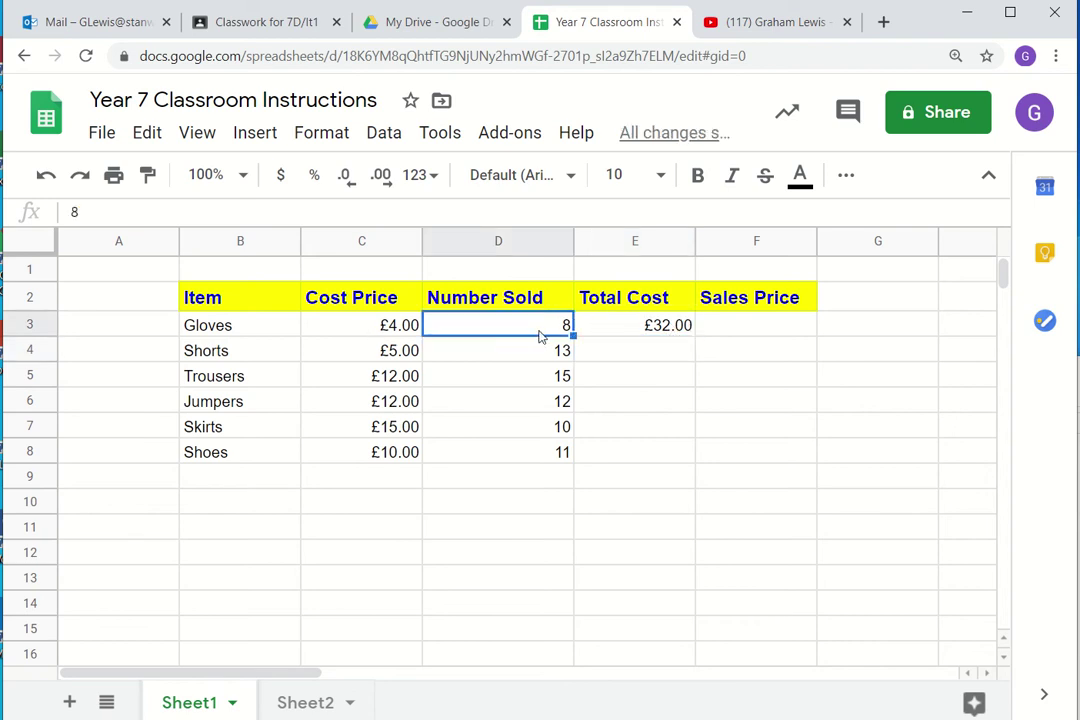
pyautogui.write('10')
pyautogui.press('Return')
pyautogui.click(617, 333)
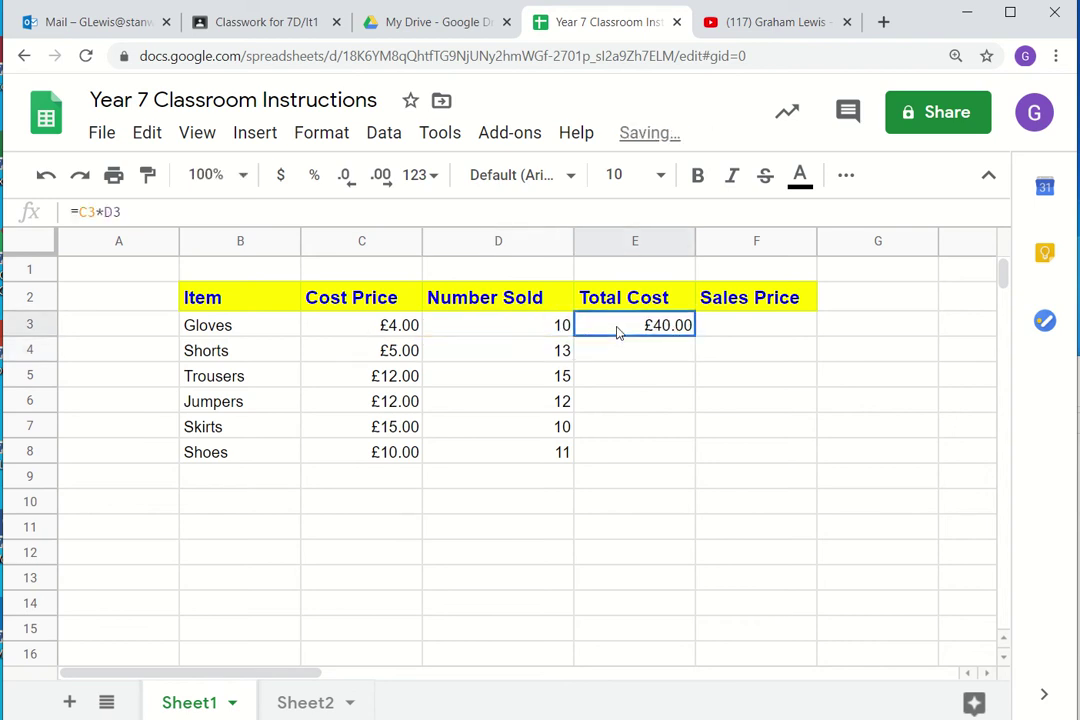
pyautogui.click(523, 330)
pyautogui.write('8')
pyautogui.click(645, 351)
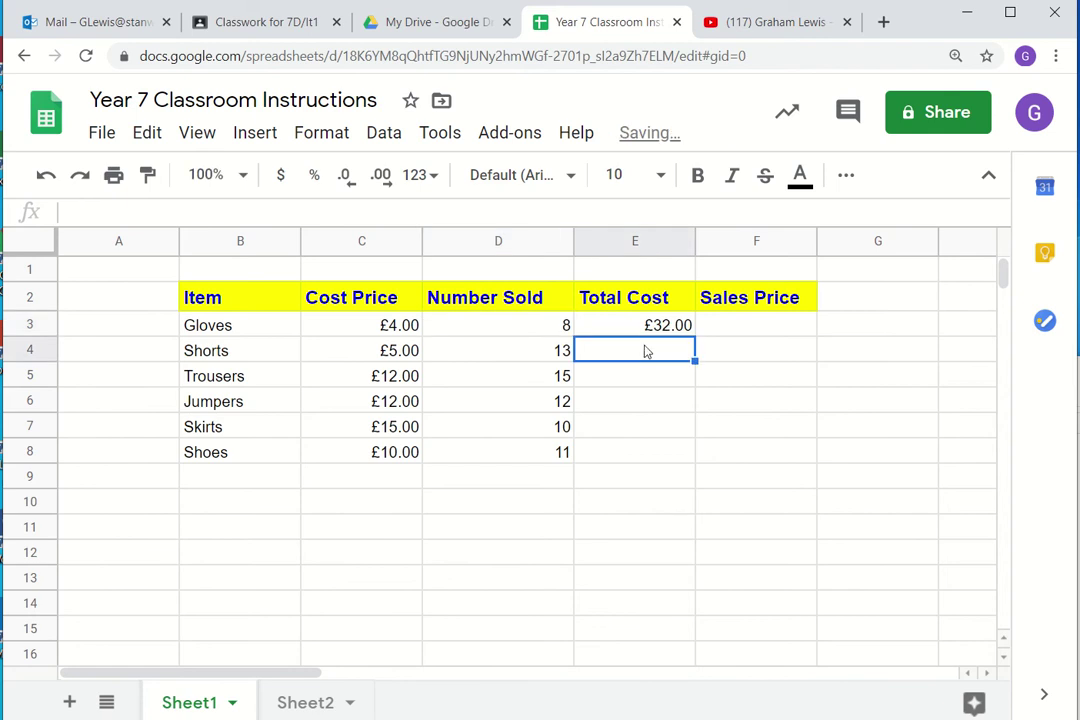
# Fill the total cost formula from E3 down to E8 and check the copied formula for Trousers
pyautogui.click(668, 330)
pyautogui.moveTo(695, 336); pyautogui.dragTo(691, 462)
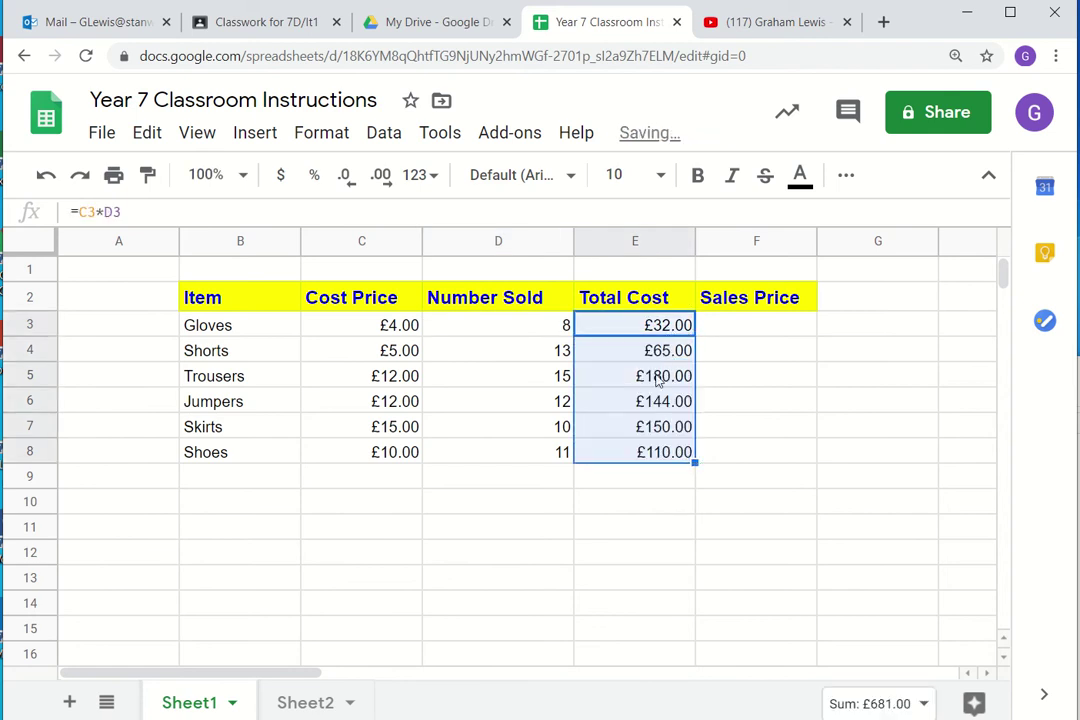
pyautogui.click(658, 380)
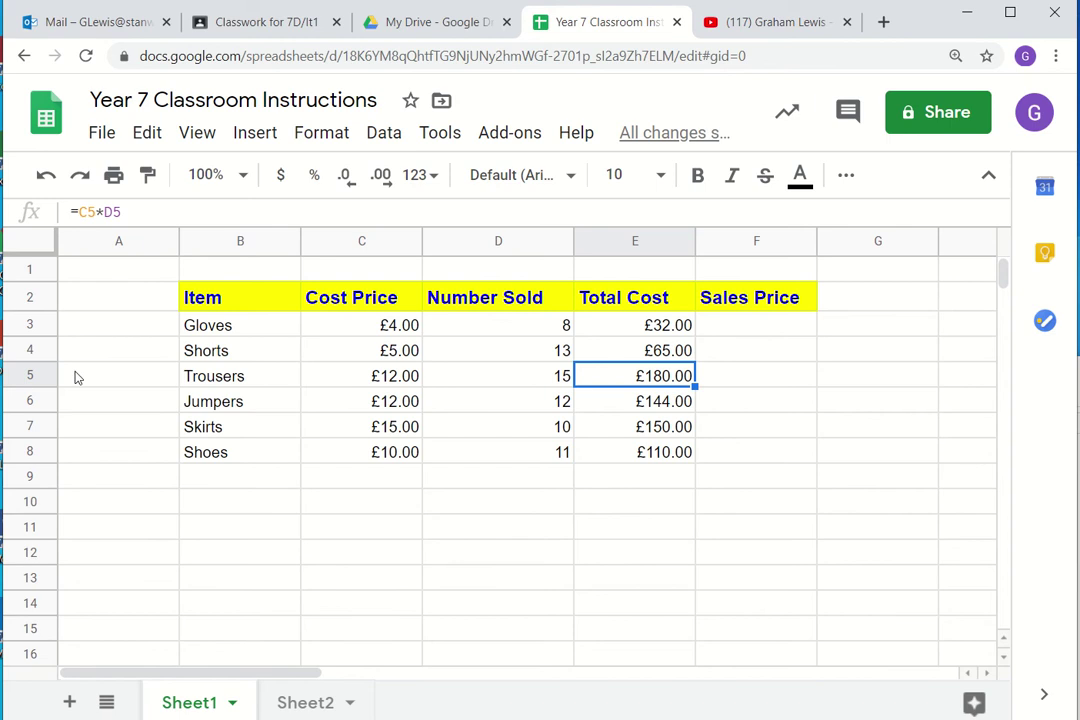
# Enter the sales prices 5, 8, 15, 14, 18 and 15 in F3:F8
pyautogui.click(755, 333)
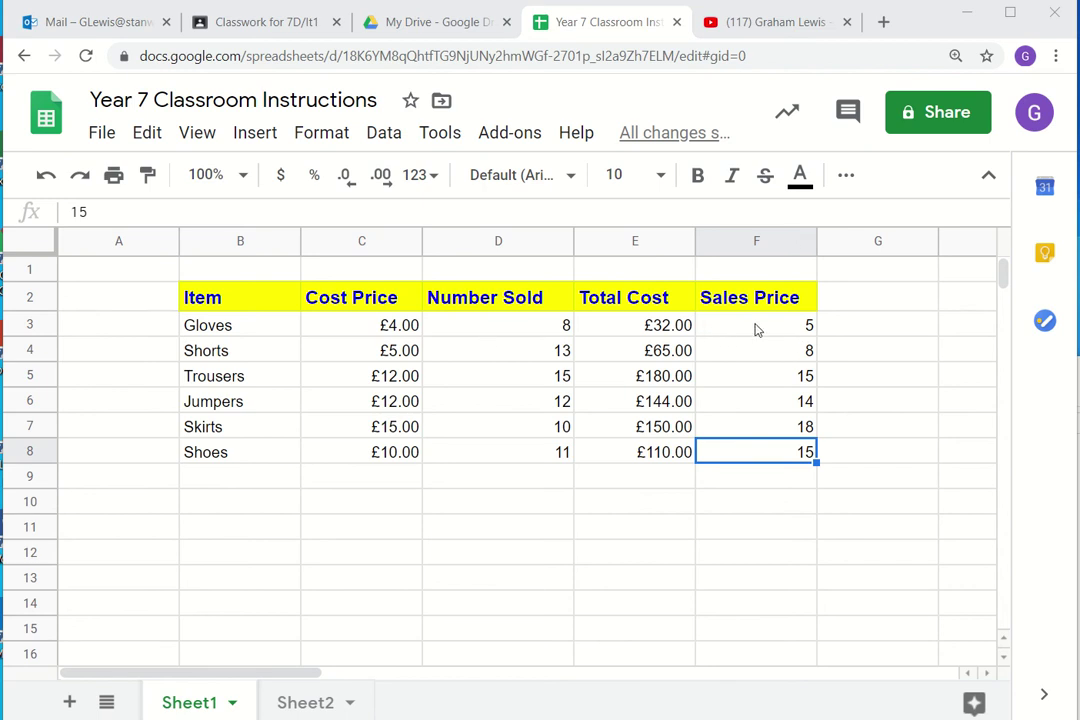
# Format the sales prices in F3:F8 as dollar currency, and change that number format to pounds
pyautogui.click(757, 328)
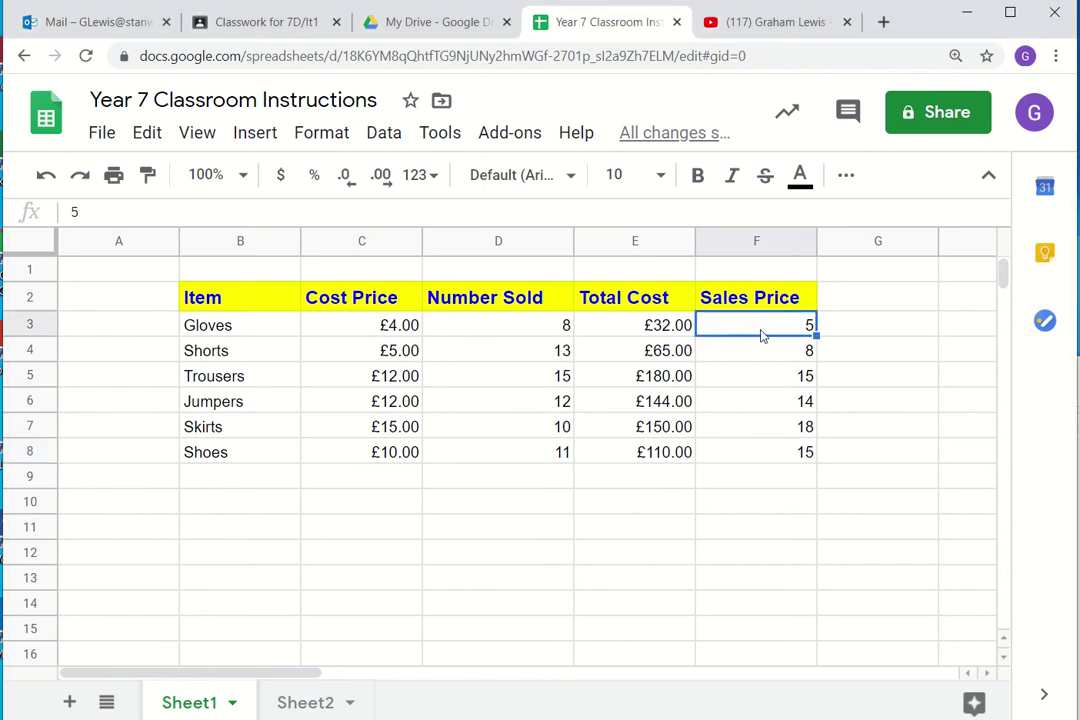
pyautogui.moveTo(772, 330); pyautogui.dragTo(772, 451)
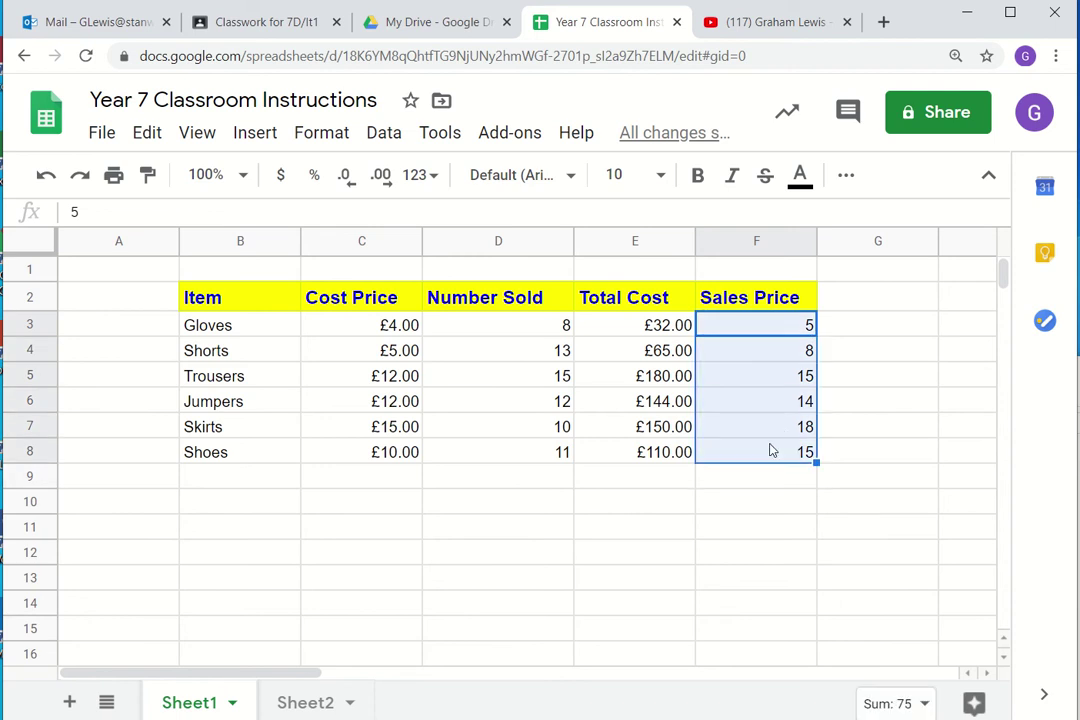
pyautogui.click(282, 175)
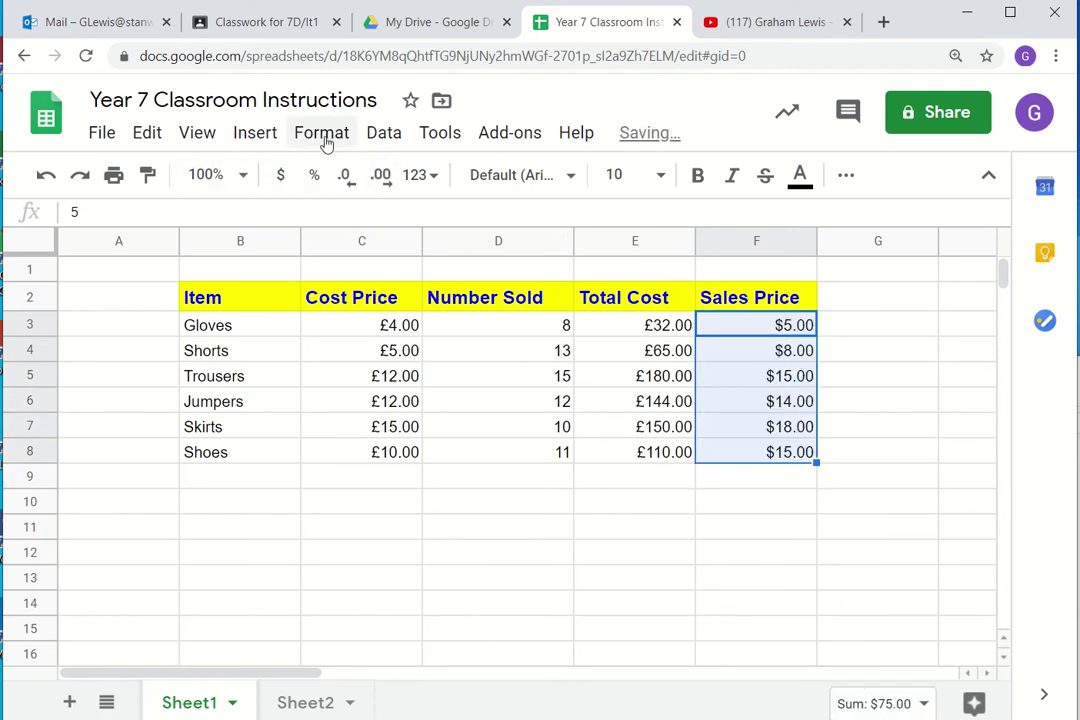
pyautogui.click(326, 140)
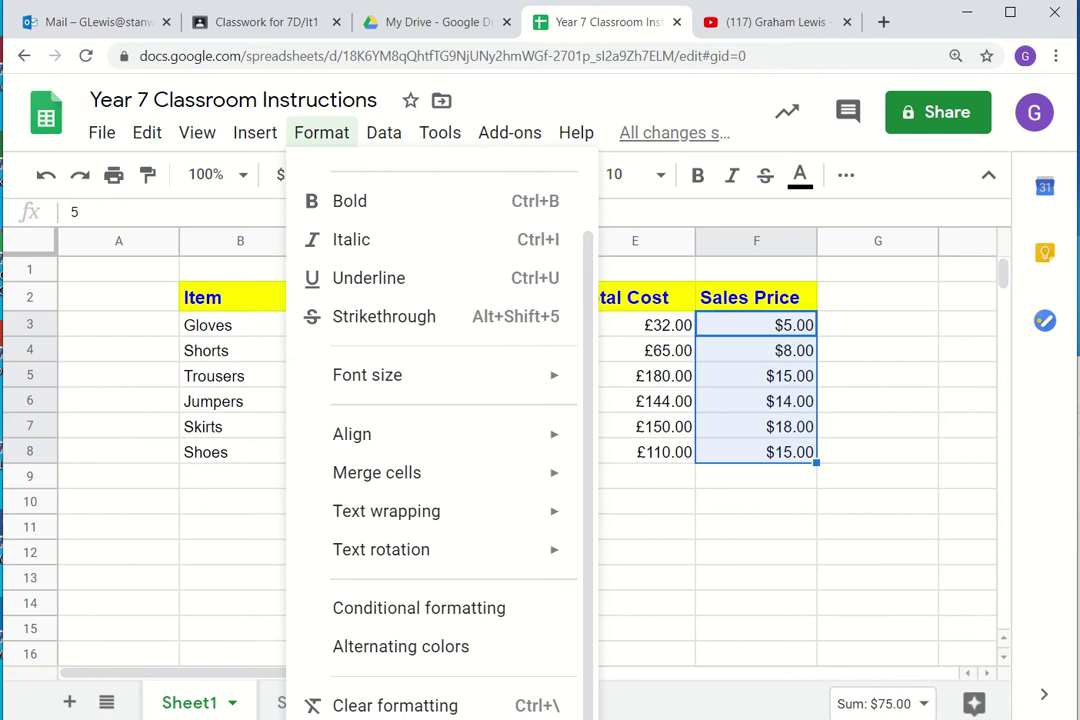
pyautogui.click(309, 138)
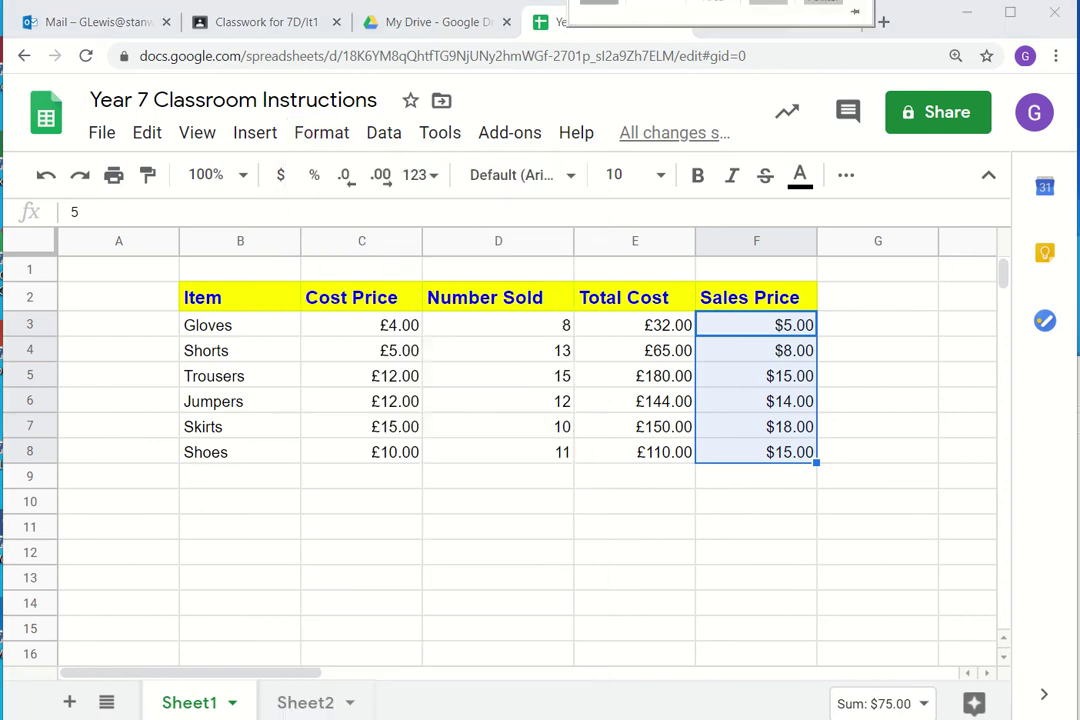
pyautogui.click(333, 130)
pyautogui.moveTo(396, 236)
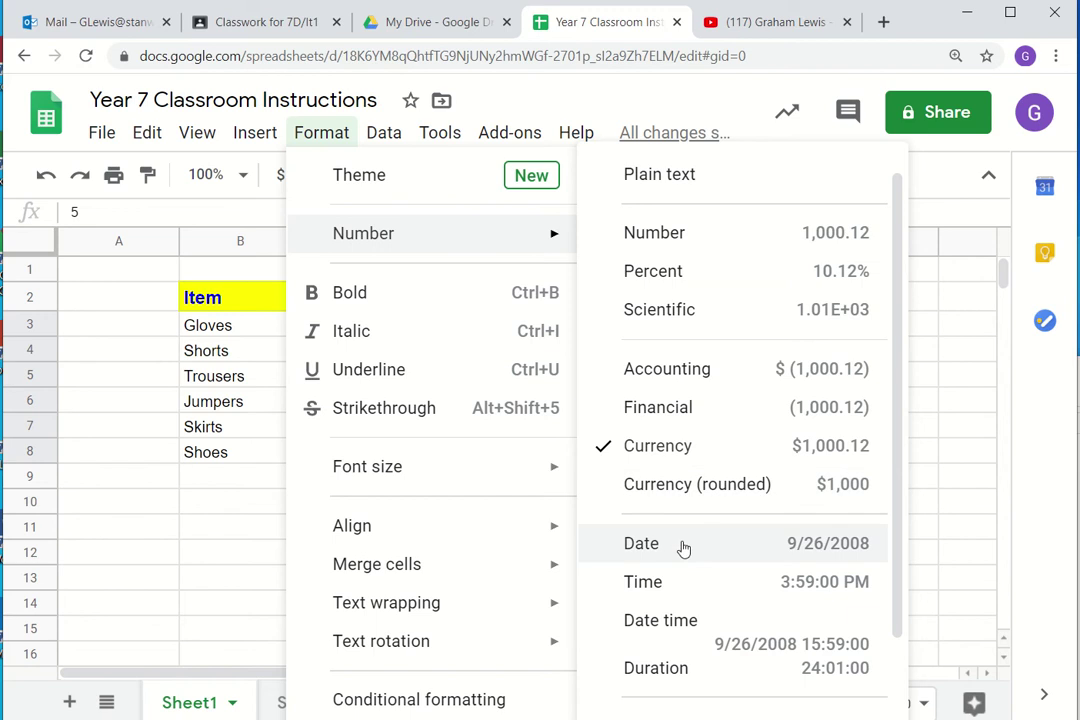
pyautogui.scroll(-2, 690, 605)
pyautogui.click(680, 622)
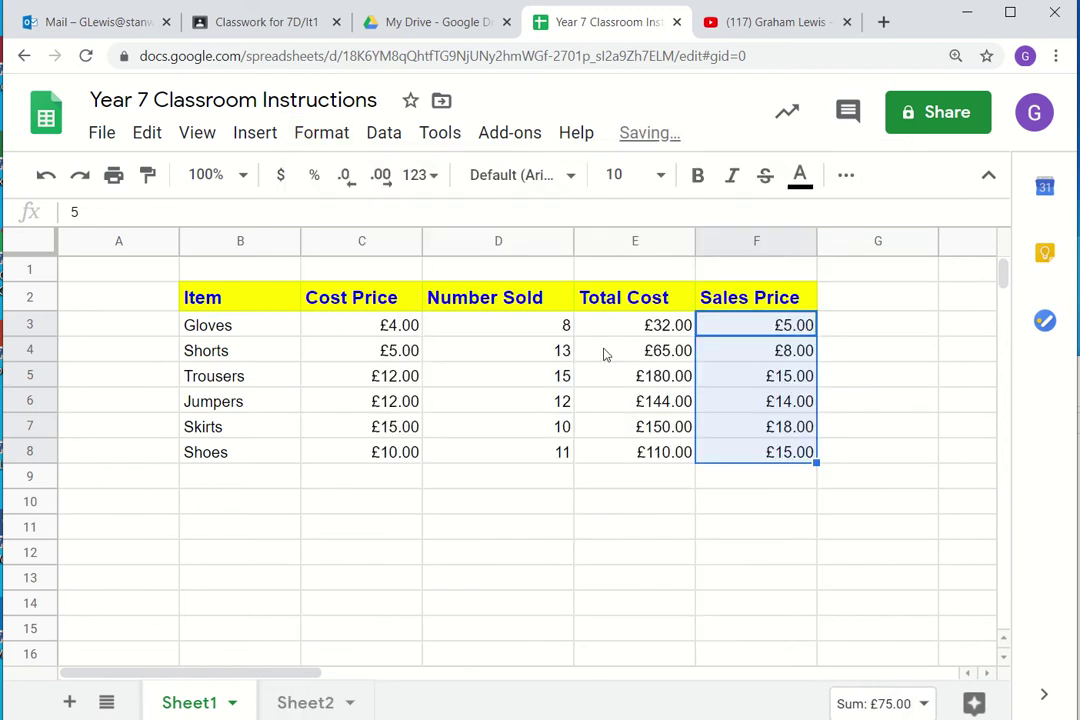
pyautogui.click(392, 330)
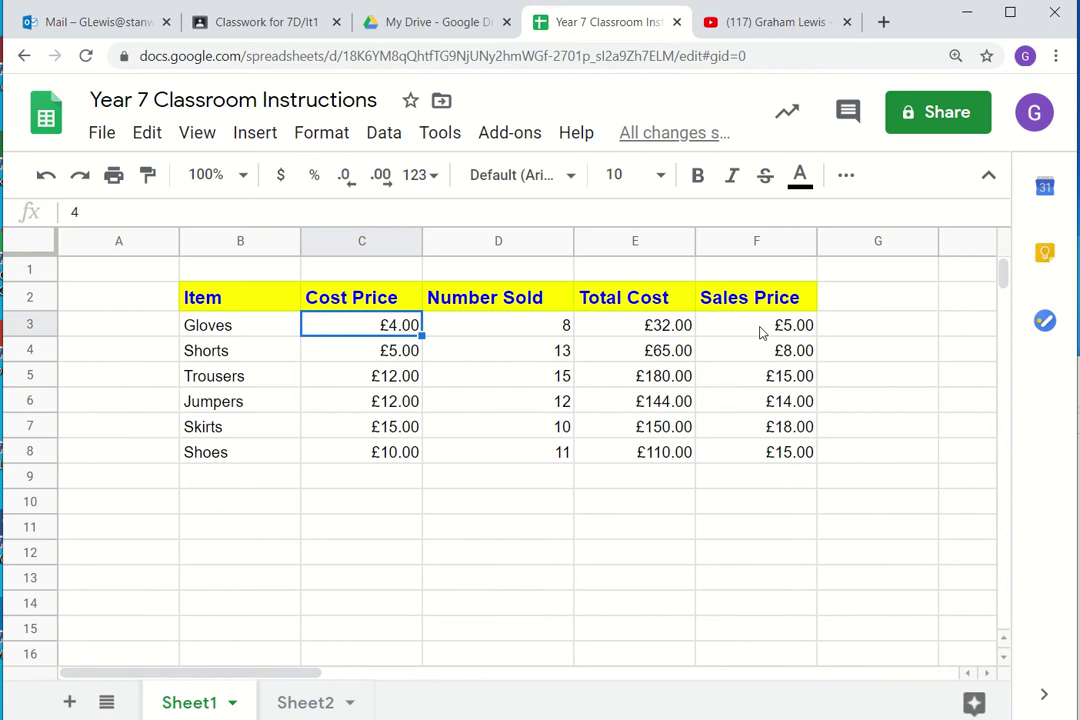
pyautogui.click(790, 330)
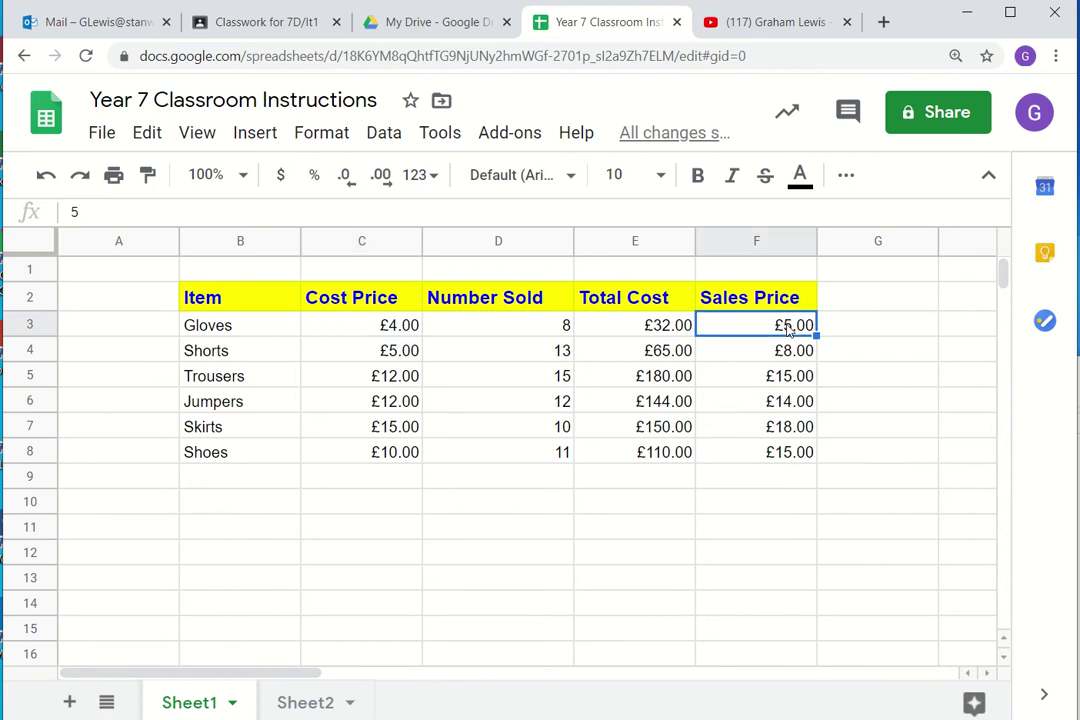
# Add the heading Profit Each in G2 and copy the Sales Price heading's formatting onto it
pyautogui.click(395, 356)
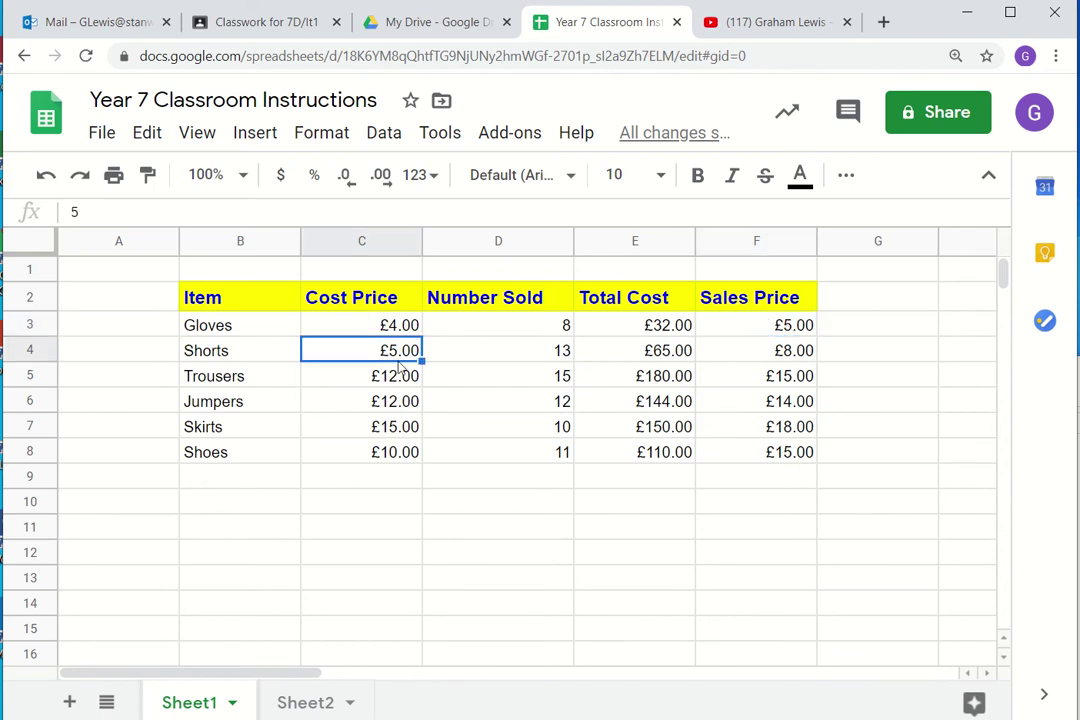
pyautogui.click(799, 356)
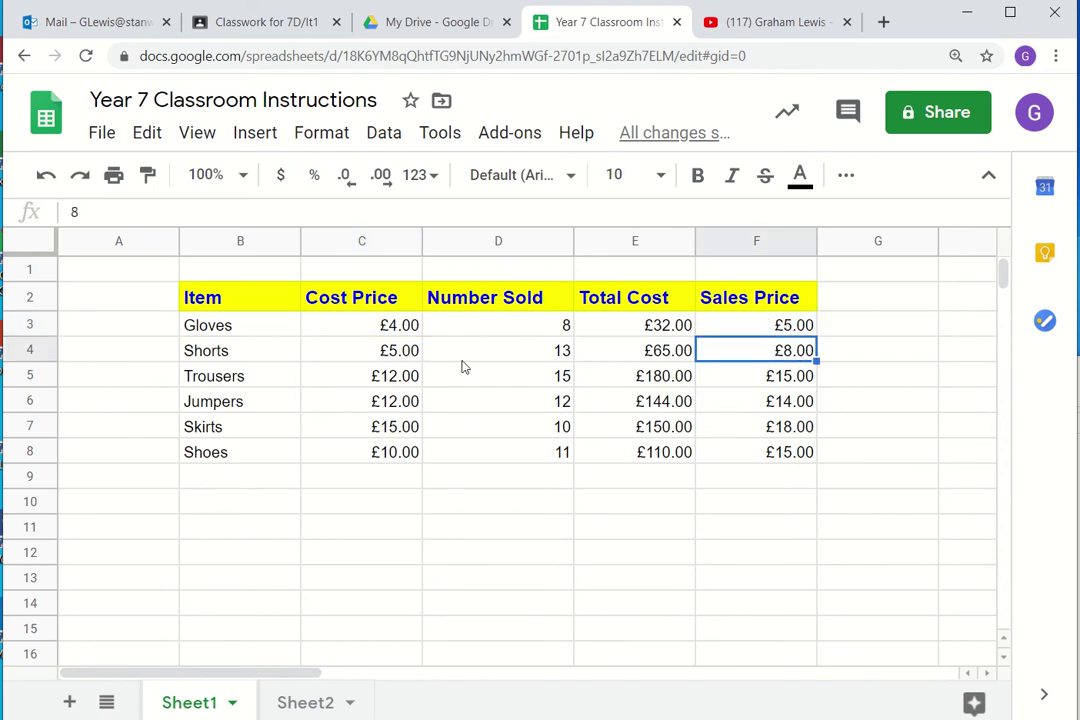
pyautogui.click(905, 290)
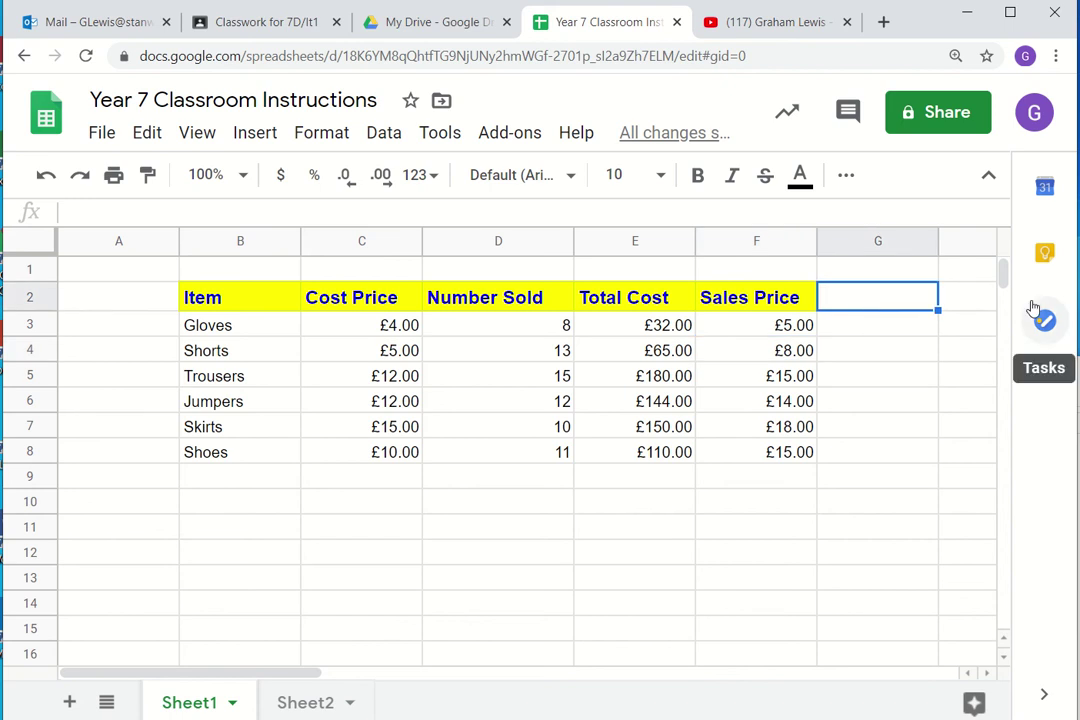
pyautogui.write('Prof')
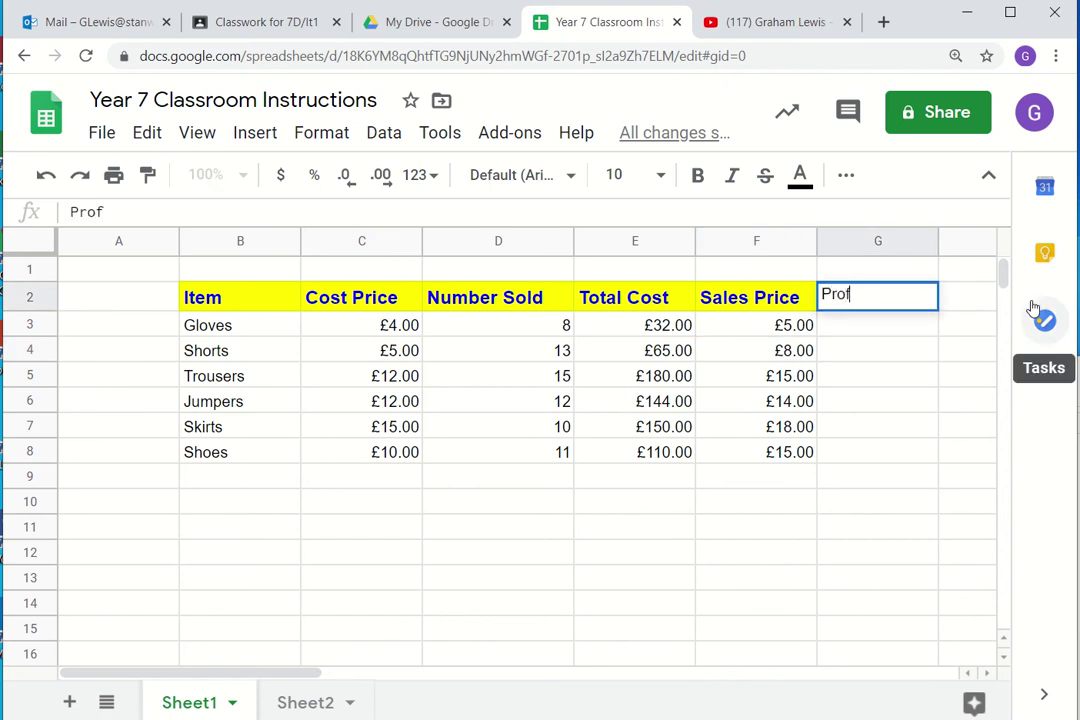
pyautogui.write('it Each')
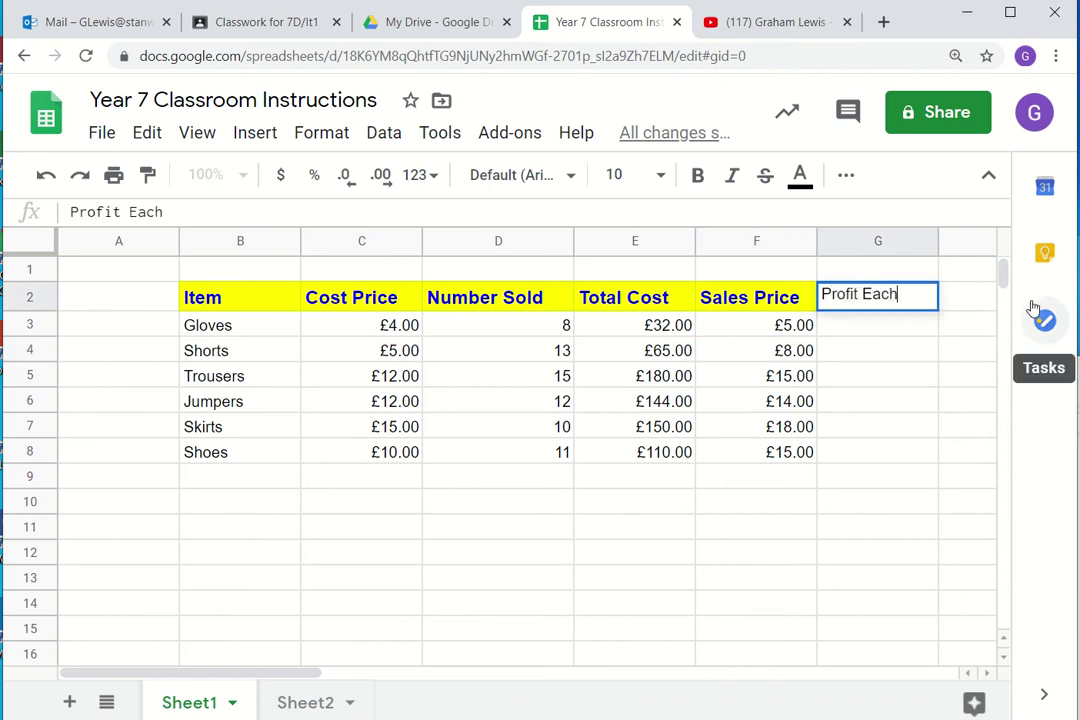
pyautogui.click(921, 358)
pyautogui.click(754, 305)
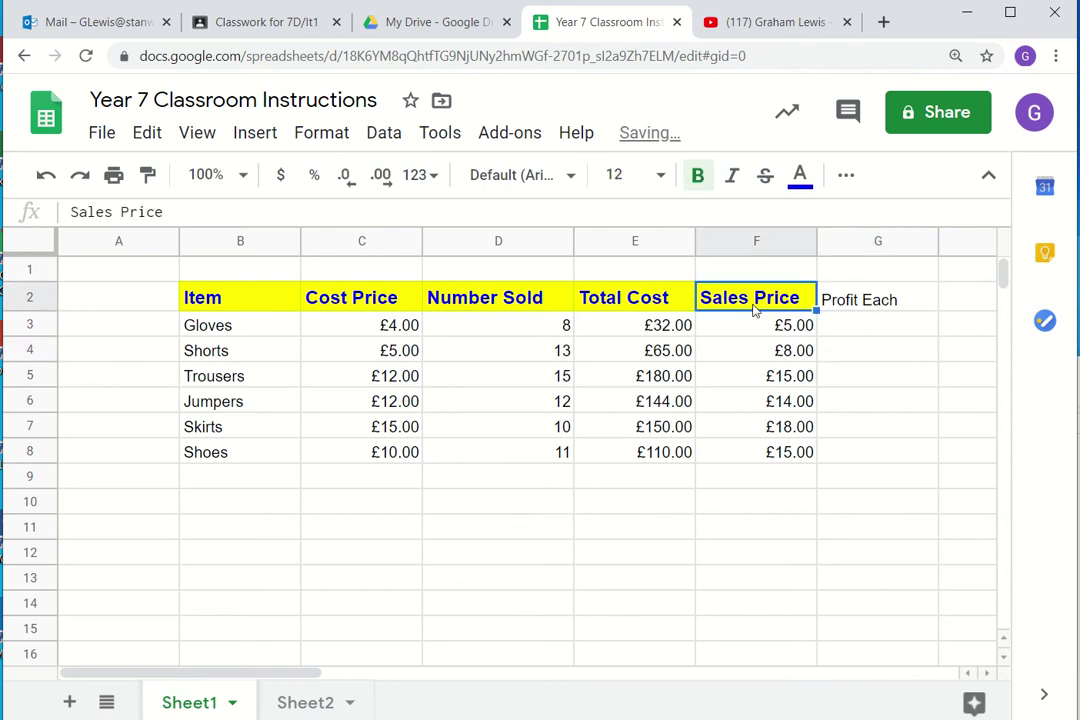
pyautogui.click(145, 182)
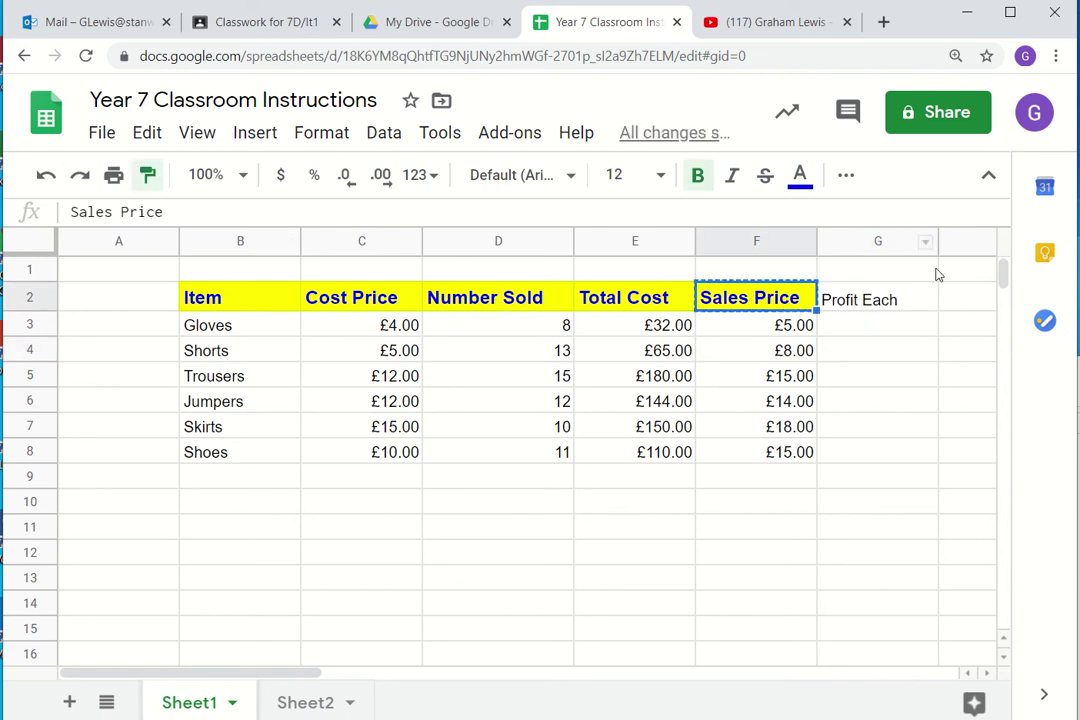
pyautogui.click(866, 305)
# Calculate the profit on each pair of Gloves in G3 as sales price minus cost price with =F3-C3
pyautogui.click(877, 330)
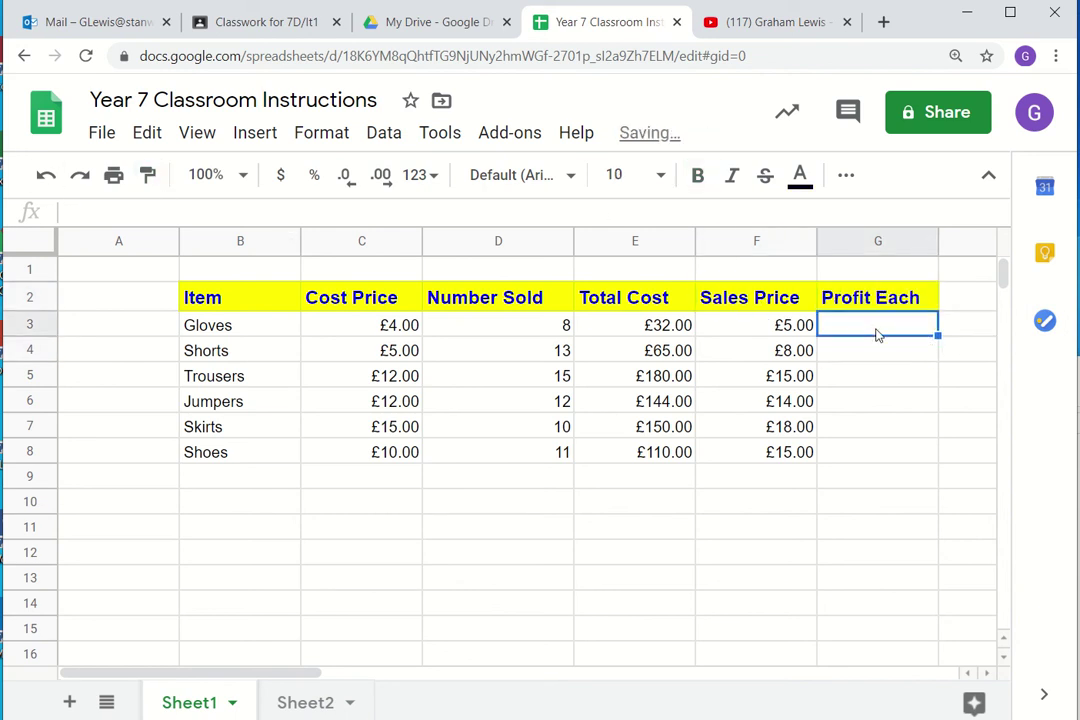
pyautogui.write('=')
pyautogui.click(777, 330)
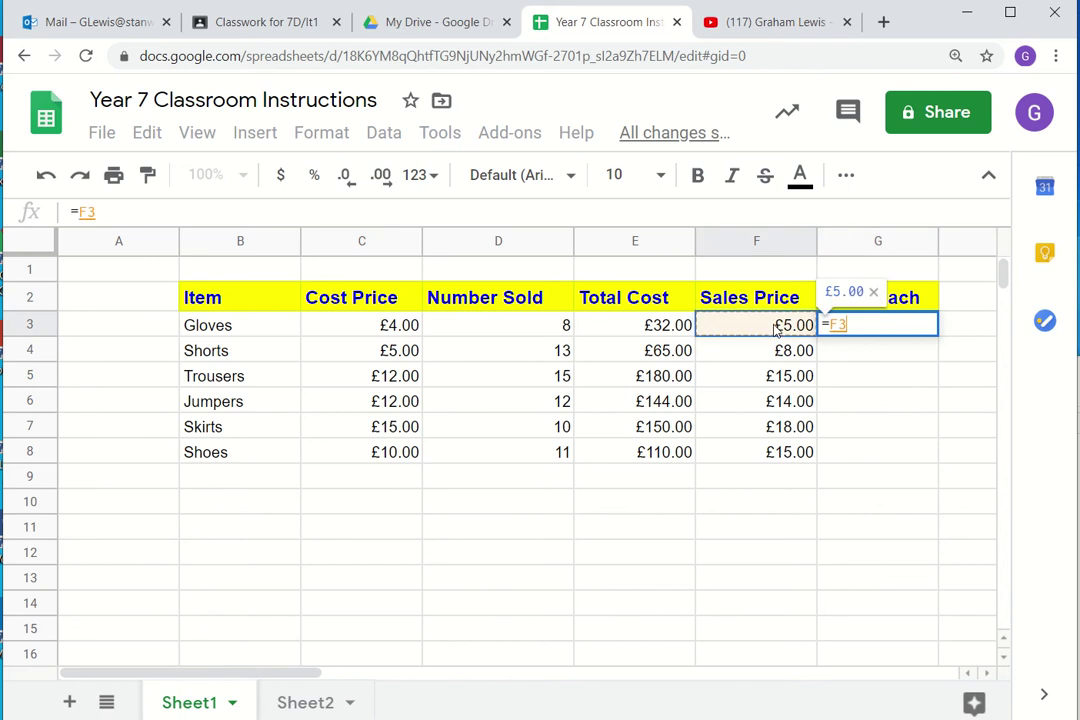
pyautogui.write('-')
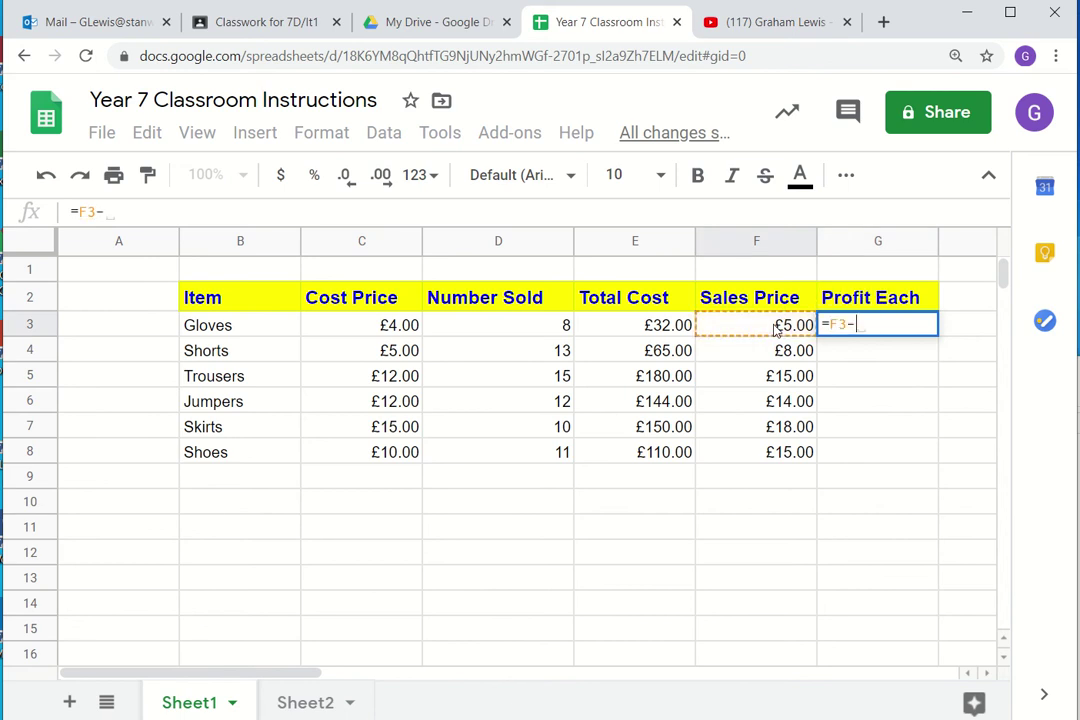
pyautogui.click(348, 328)
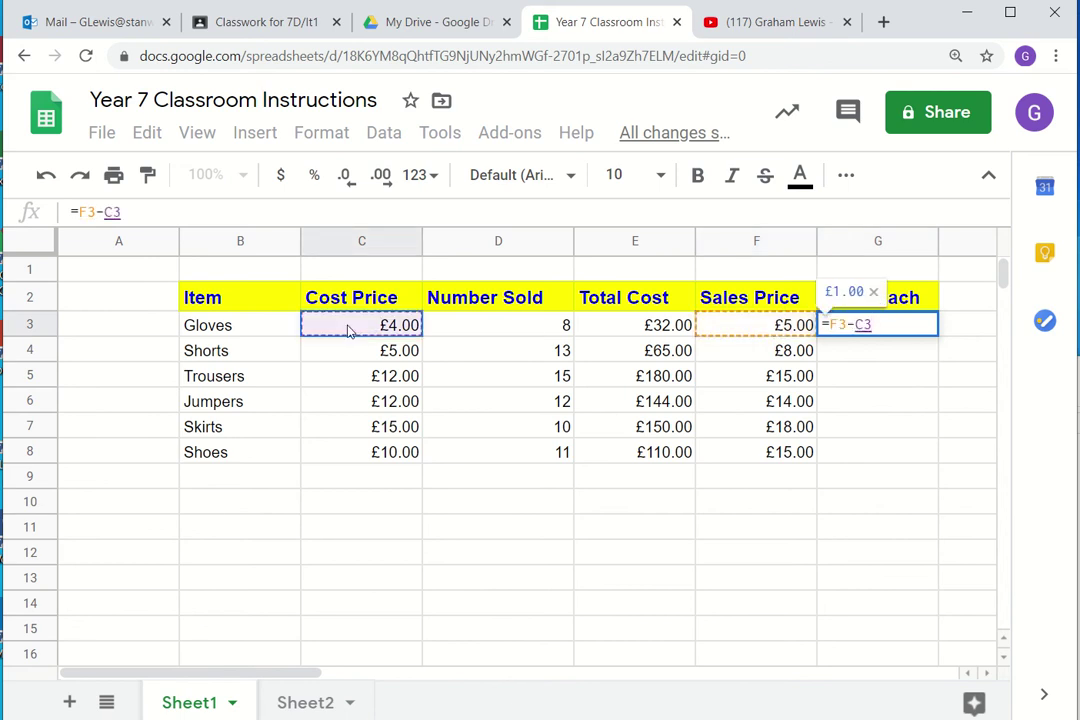
pyautogui.press('Return')
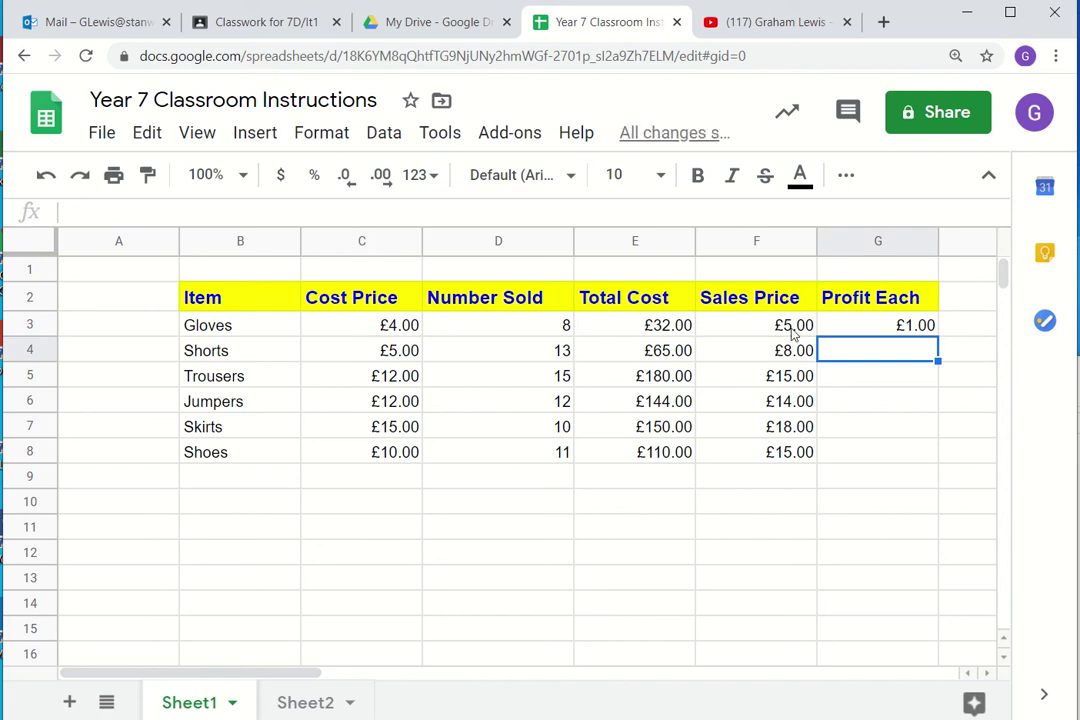
# Enter the Shorts profit formula =F4-C4 in G4 and fill it down to G8
pyautogui.click(853, 333)
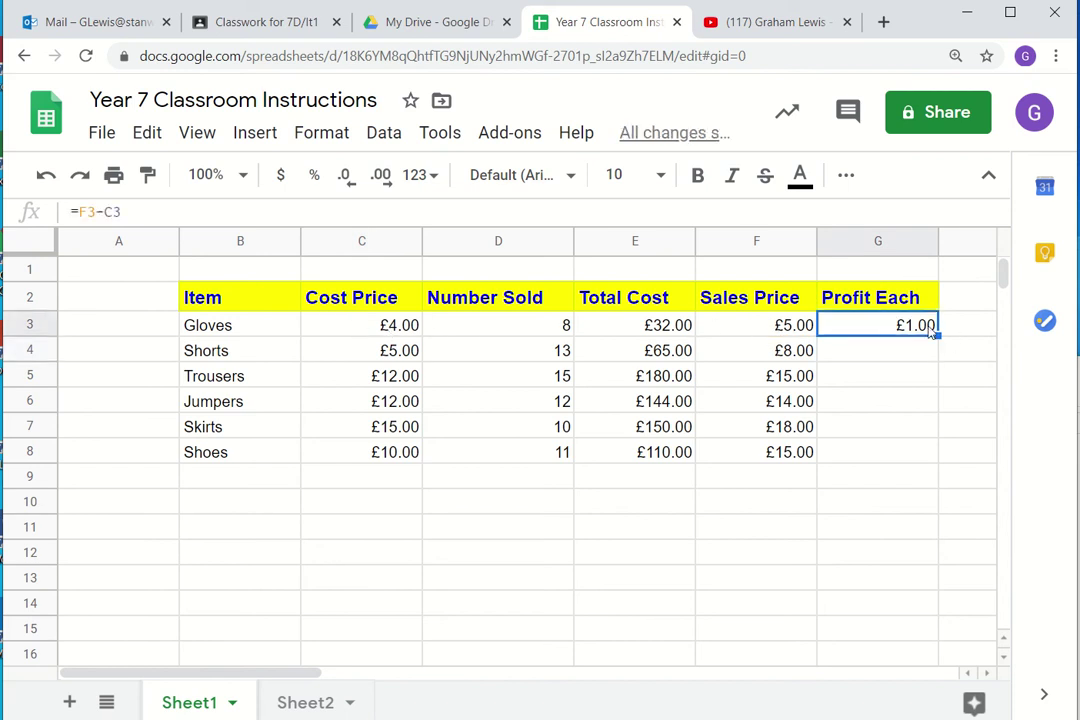
pyautogui.click(926, 351)
pyautogui.write('=')
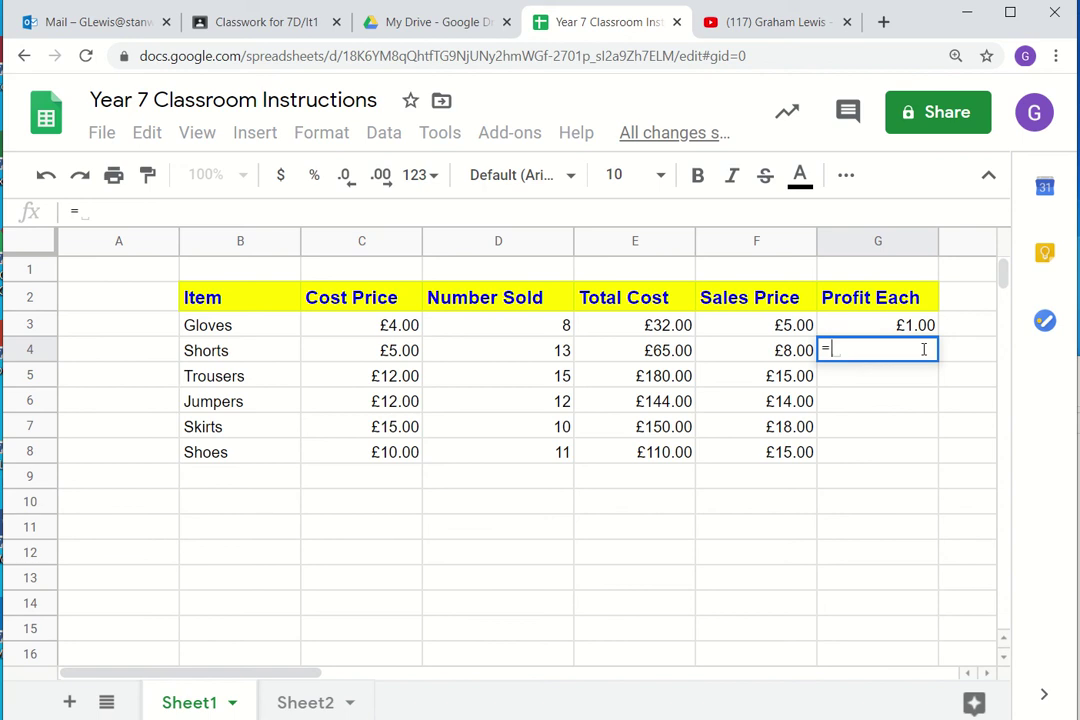
pyautogui.click(795, 360)
pyautogui.write('-')
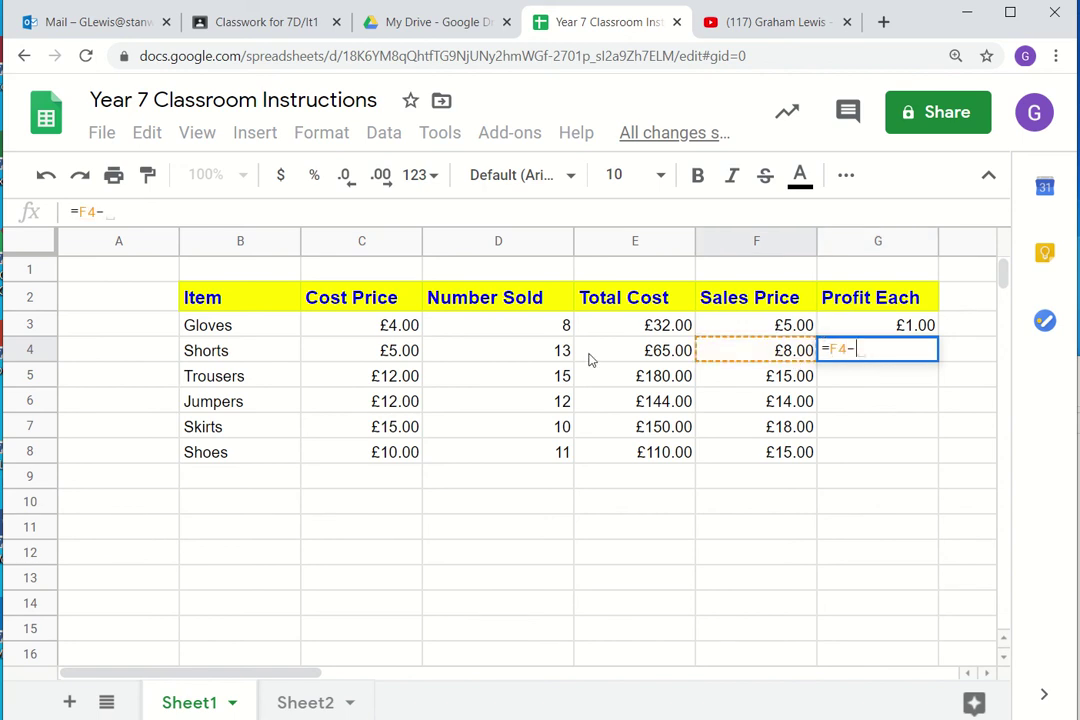
pyautogui.click(410, 355)
pyautogui.press('Return')
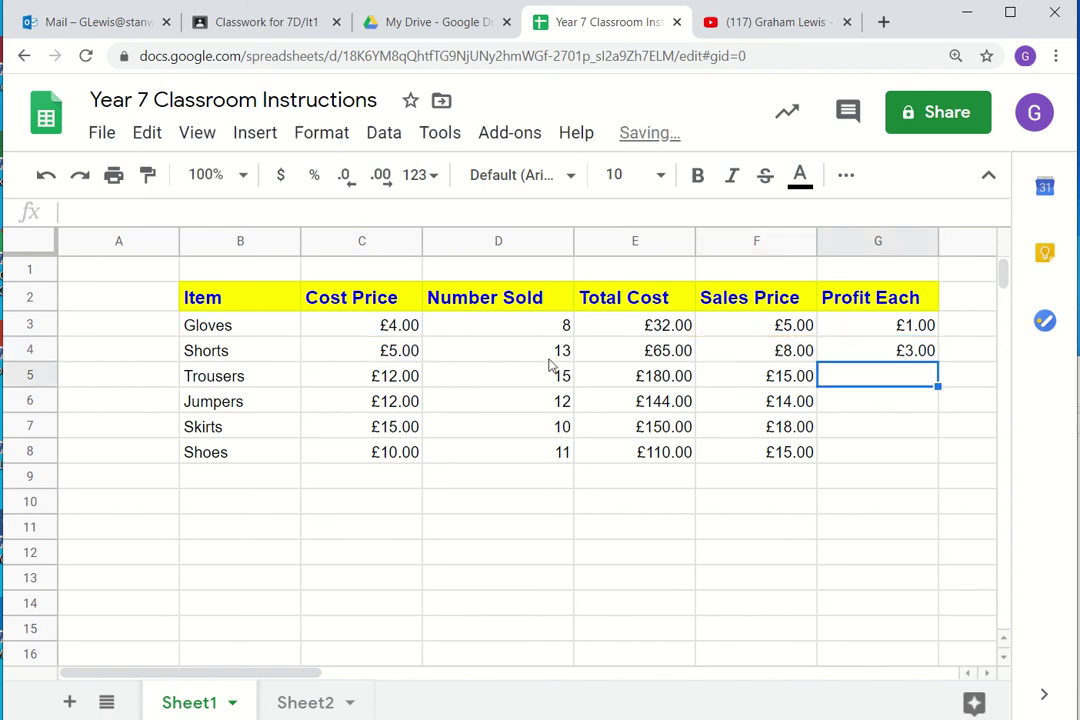
pyautogui.click(904, 353)
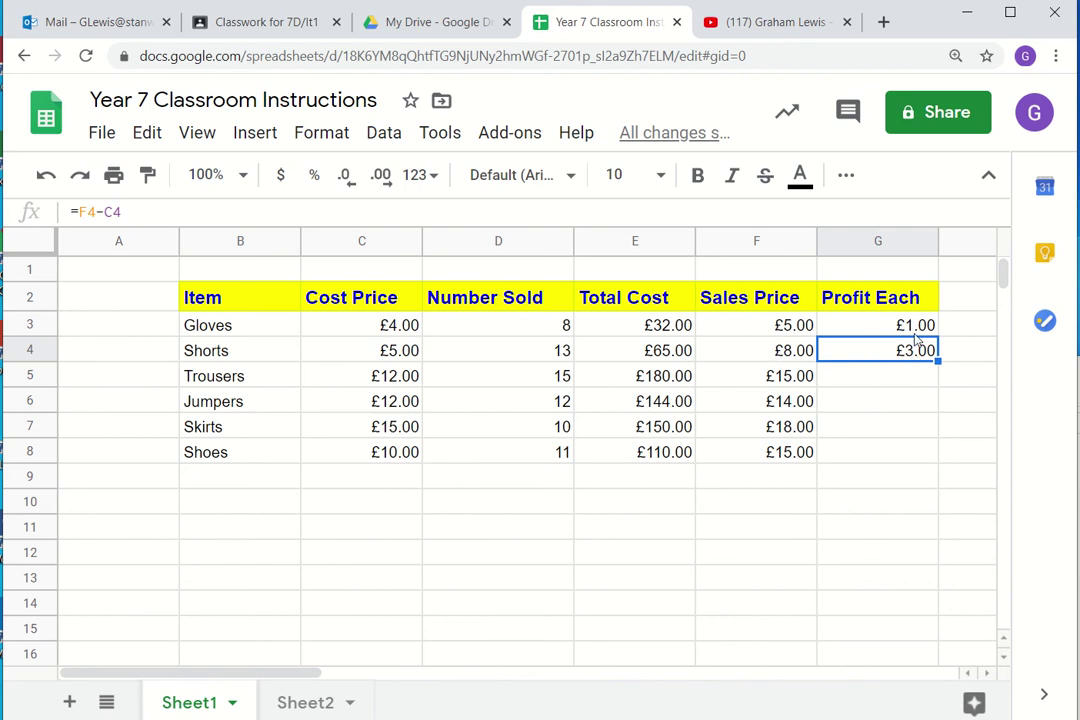
pyautogui.moveTo(937, 362); pyautogui.dragTo(933, 460)
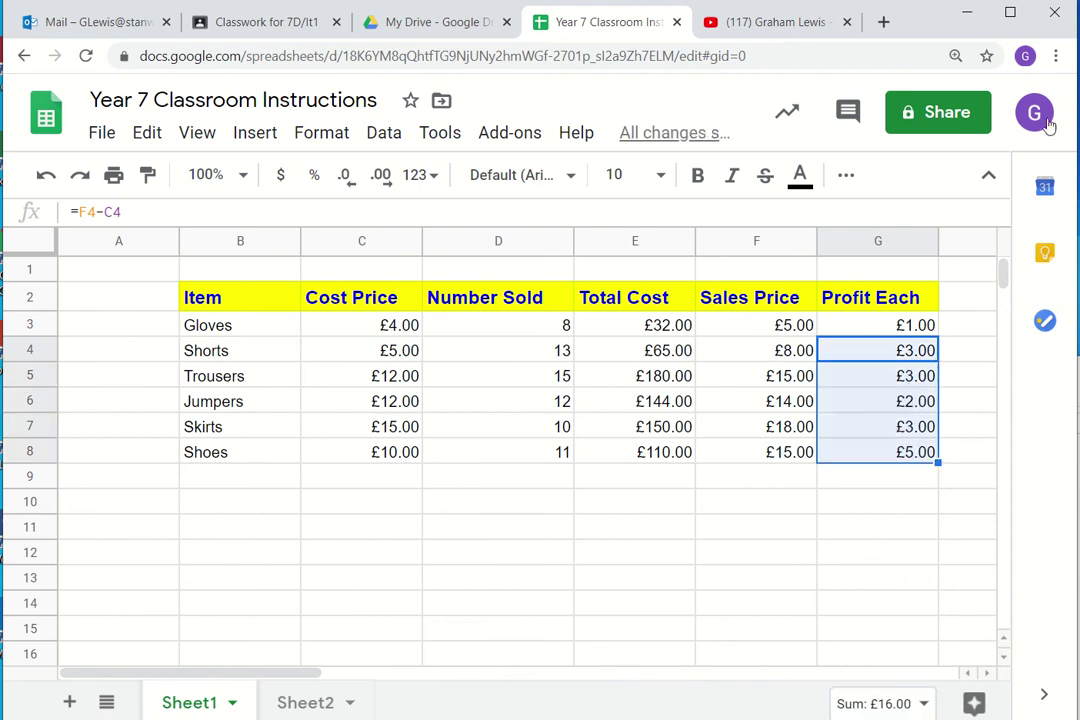
# Add the heading Total Sales in H2 and copy the Profit Each heading's formatting onto it
pyautogui.click(1056, 57)
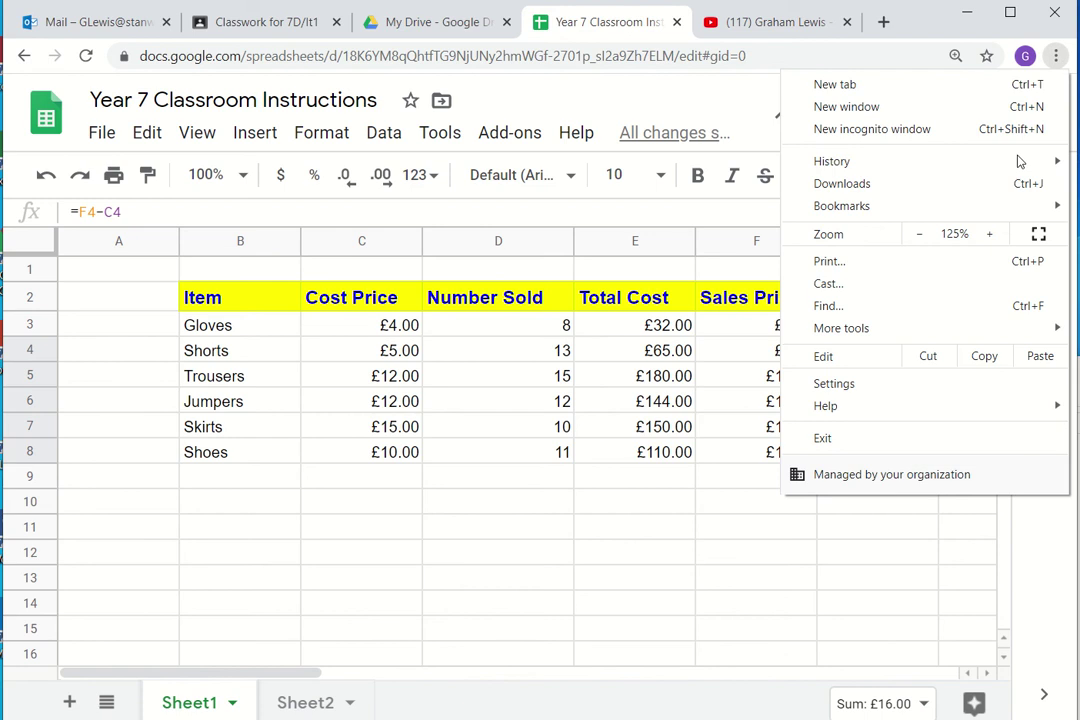
pyautogui.click(920, 234)
pyautogui.click(714, 449)
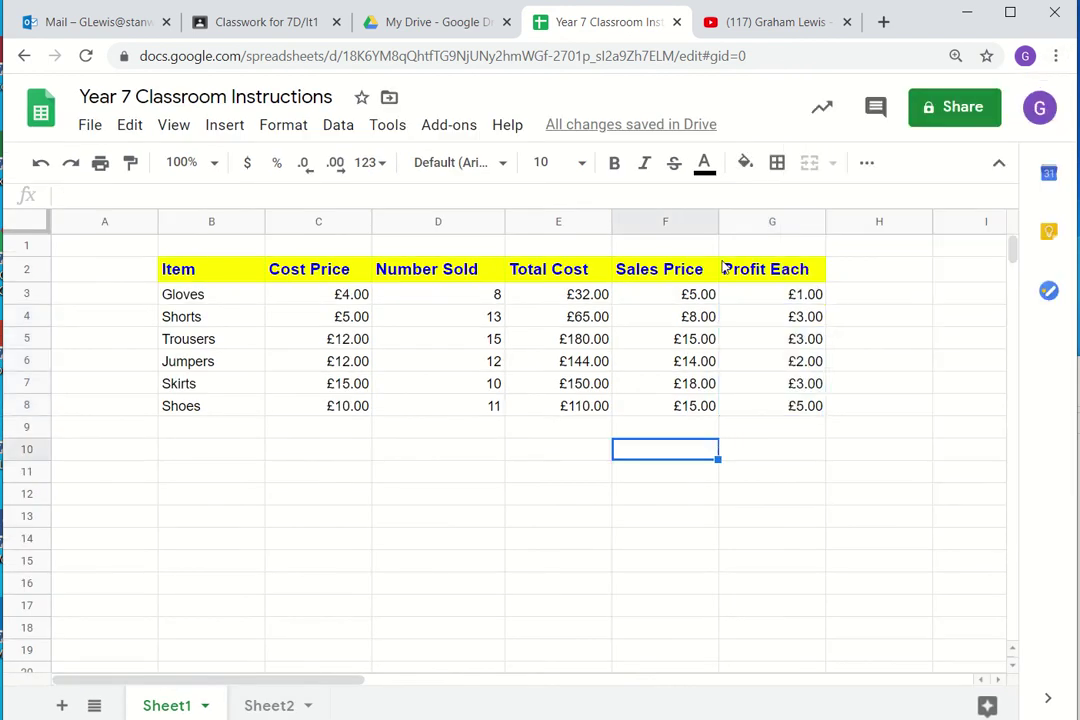
pyautogui.click(845, 271)
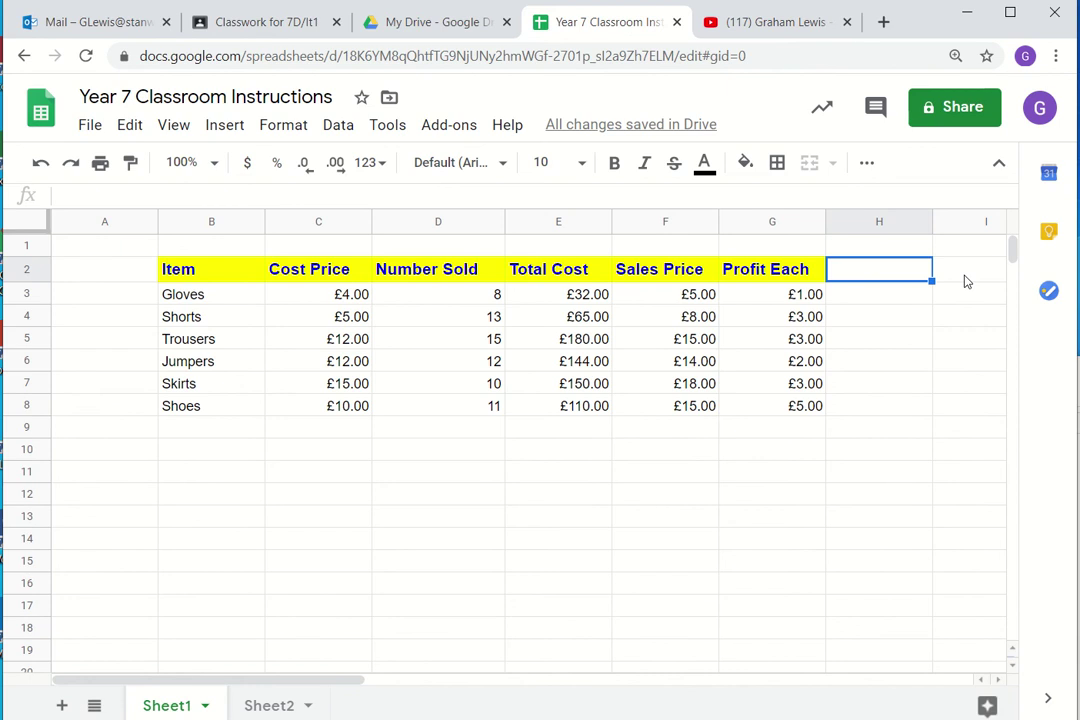
pyautogui.write('T')
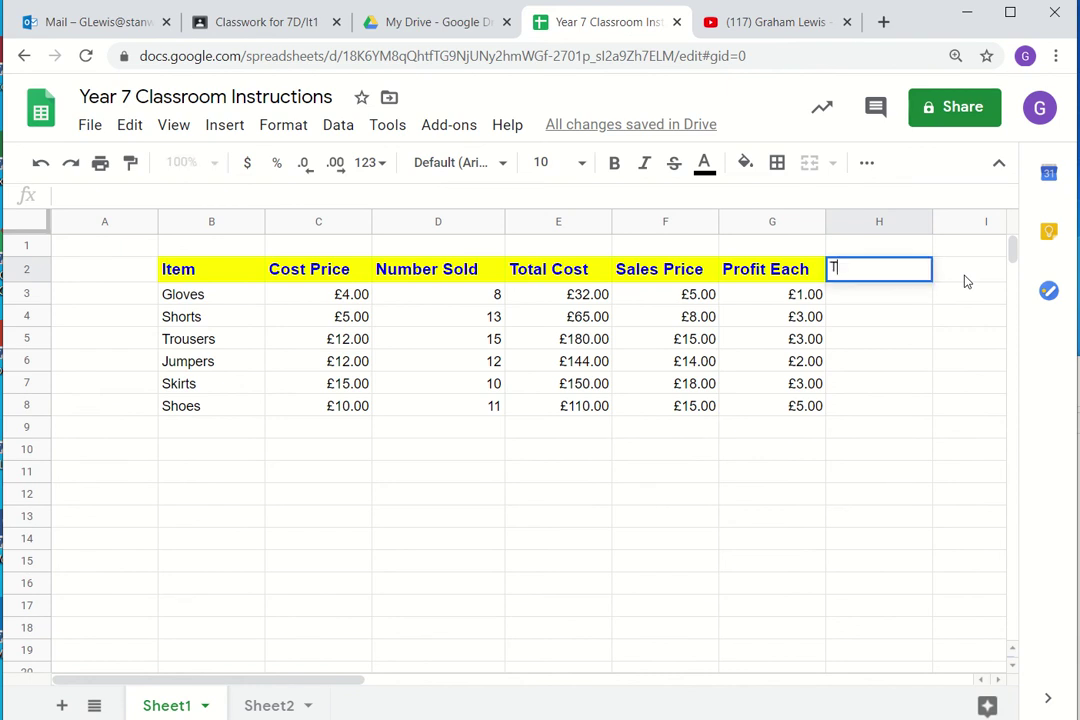
pyautogui.write('otal Sales')
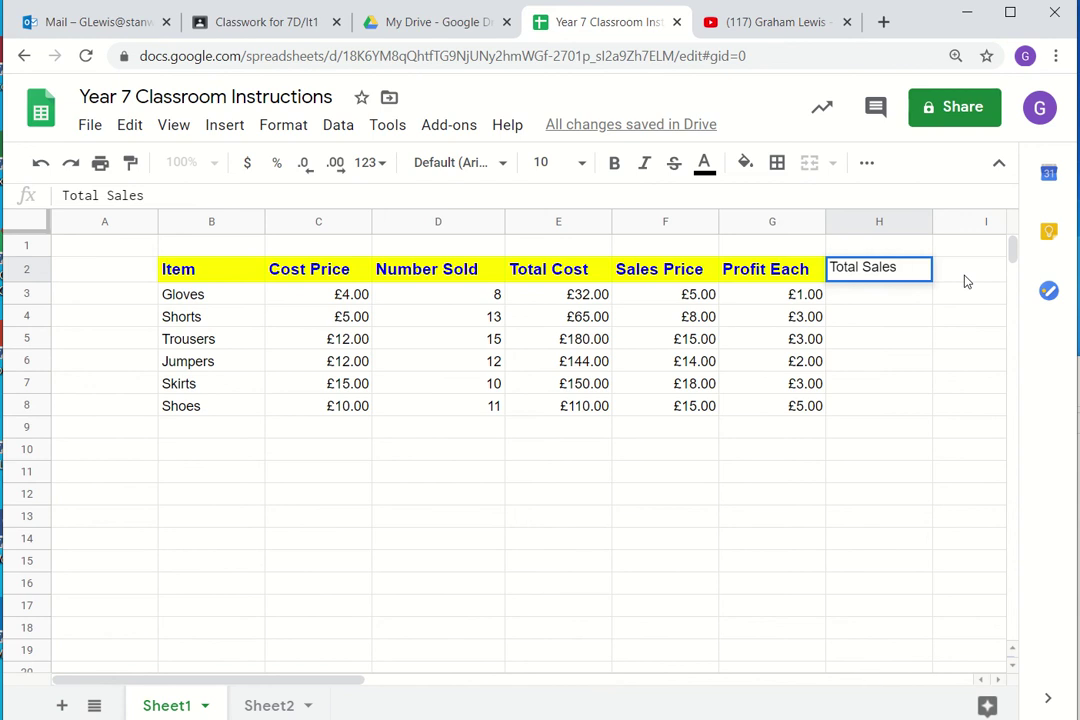
pyautogui.press('Return')
pyautogui.click(810, 269)
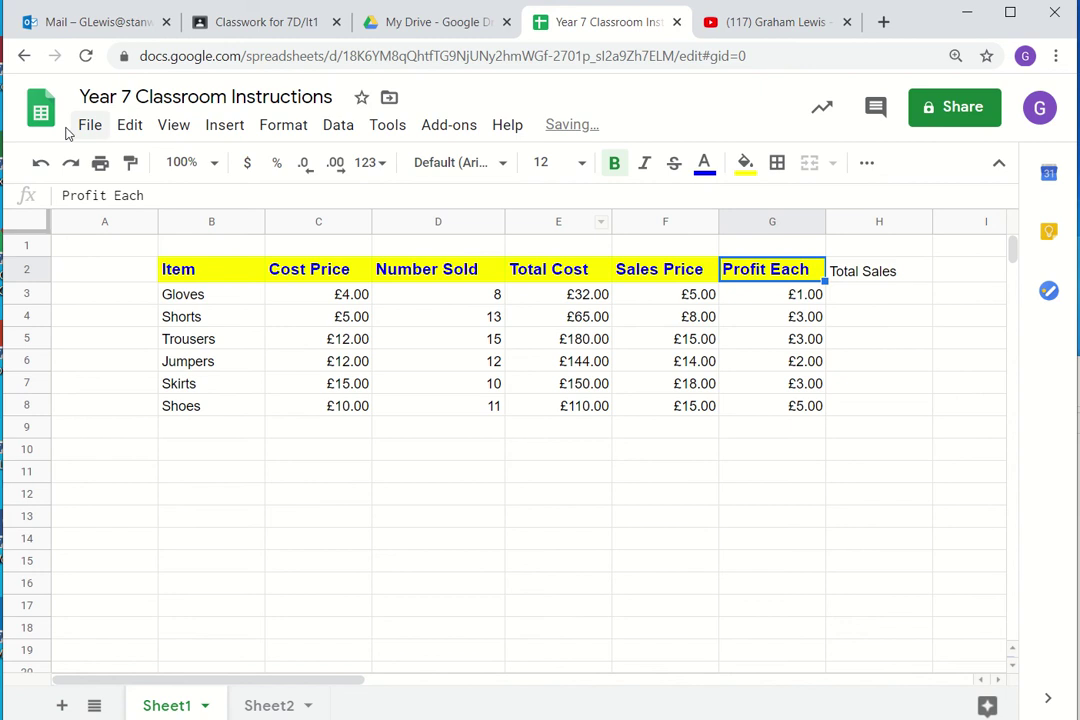
pyautogui.click(130, 163)
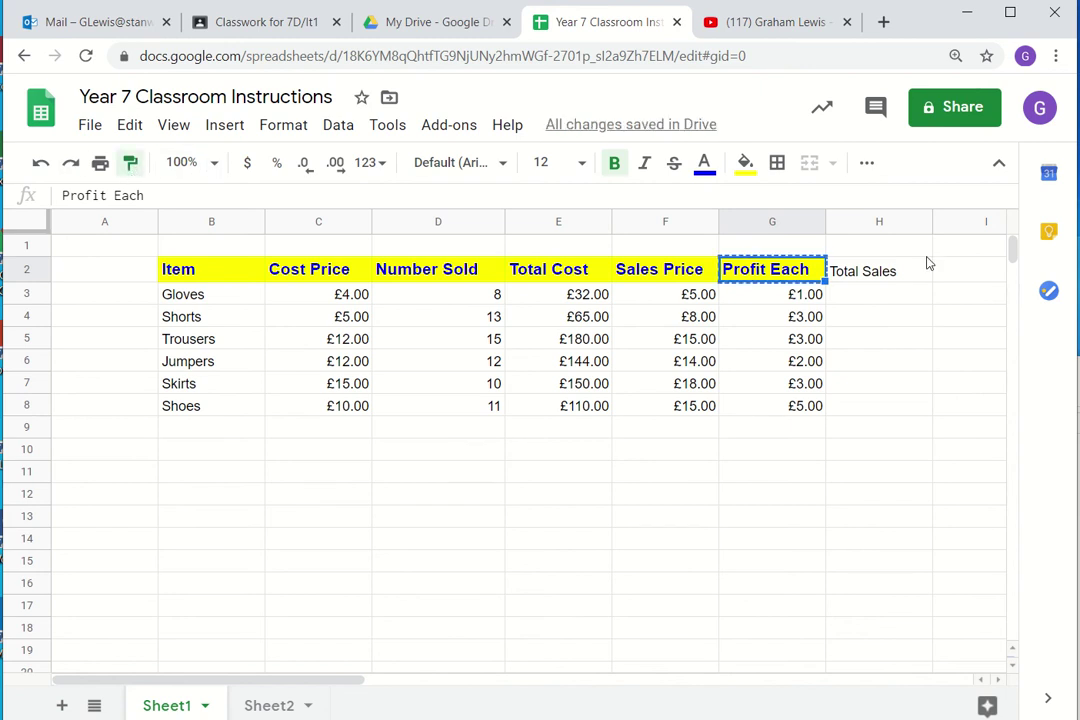
pyautogui.click(877, 278)
# Calculate the total sales for Gloves in H3 as sales price times number sold with =F3*D3
pyautogui.click(876, 302)
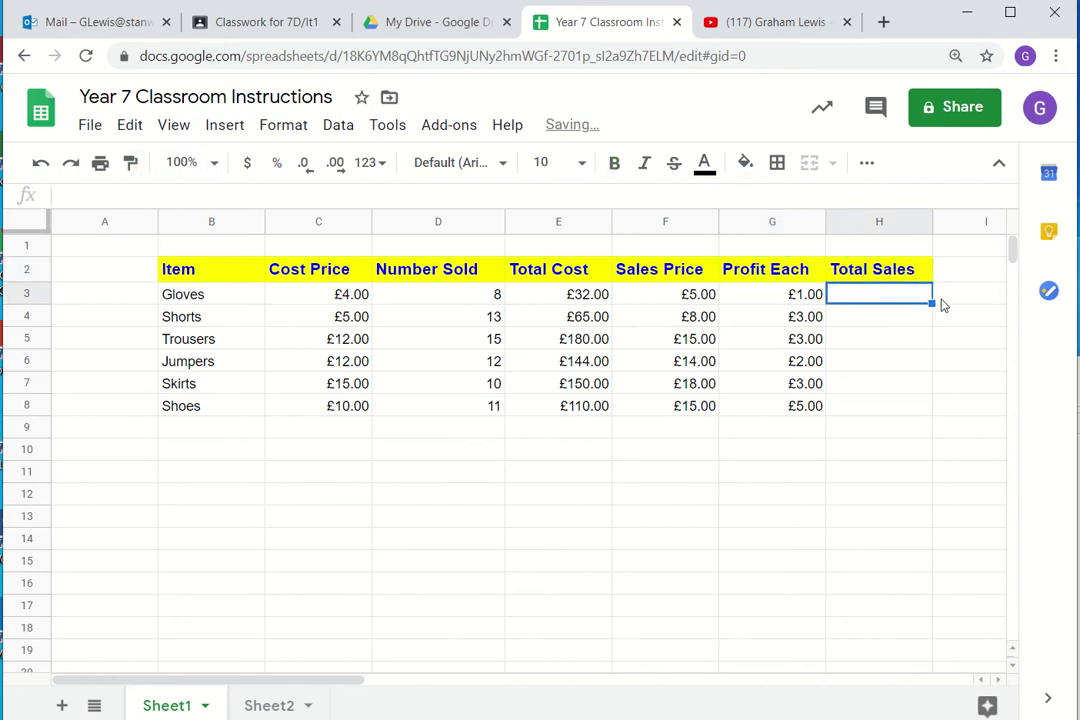
pyautogui.click(686, 300)
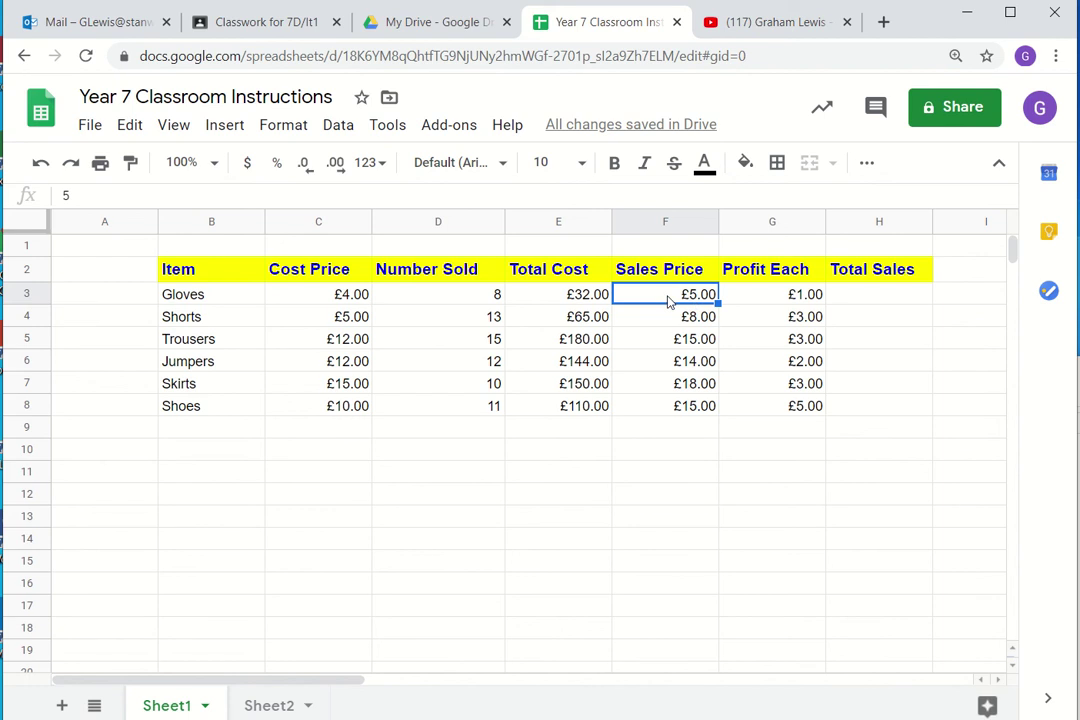
pyautogui.click(475, 300)
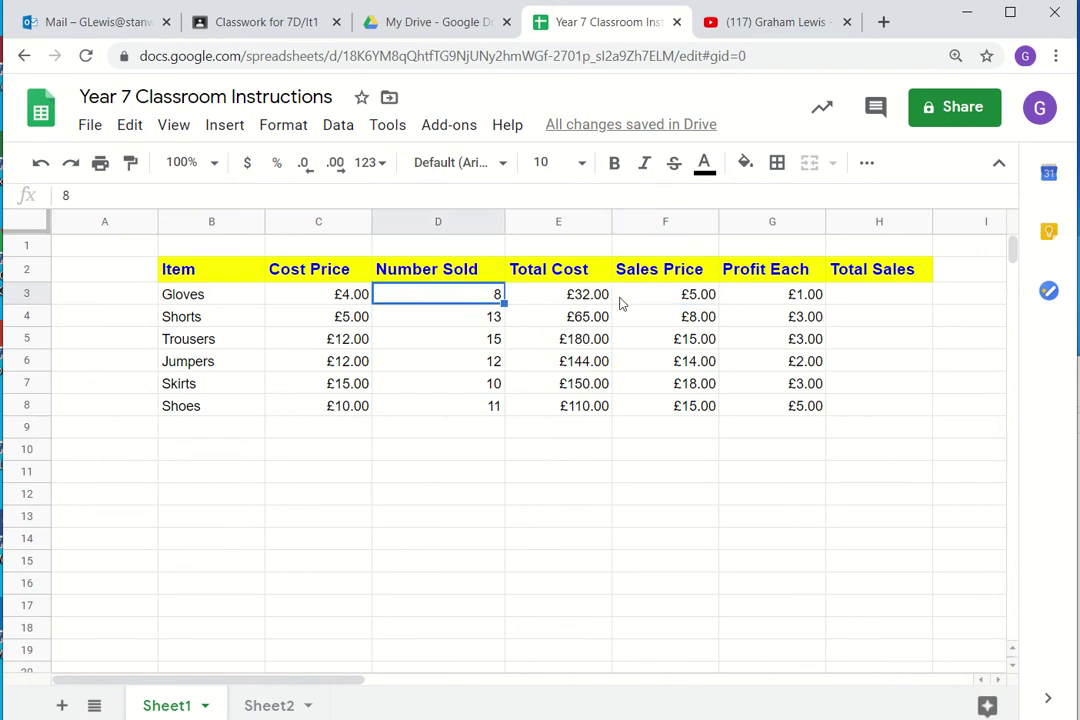
pyautogui.click(876, 300)
pyautogui.write('=')
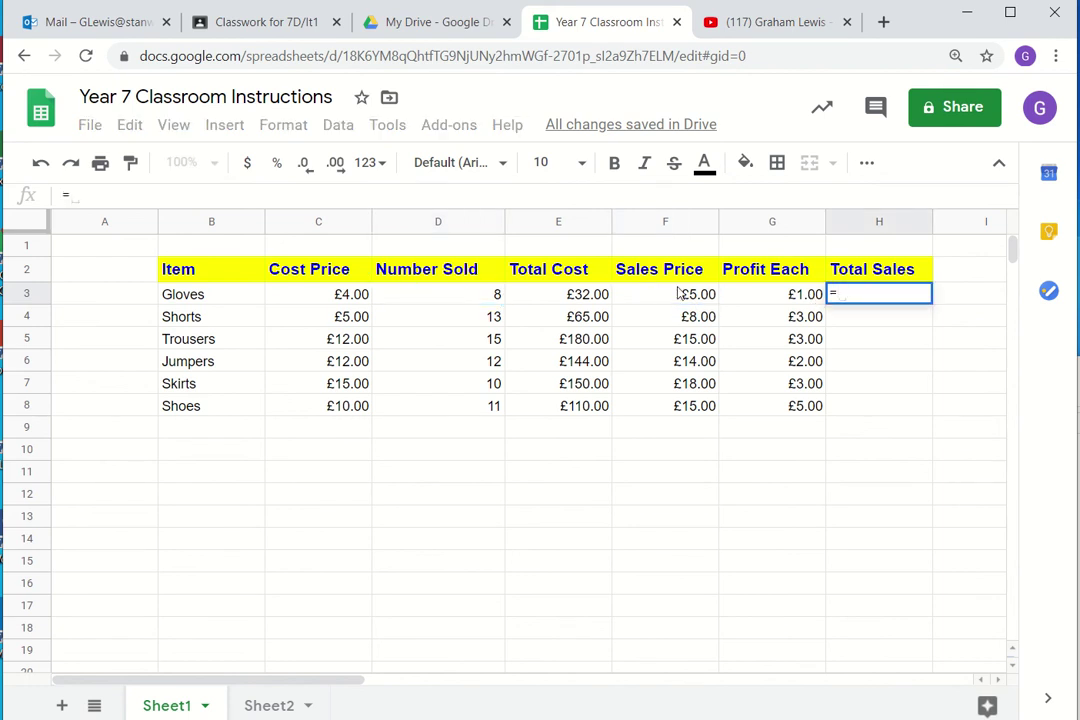
pyautogui.click(678, 297)
pyautogui.write('*')
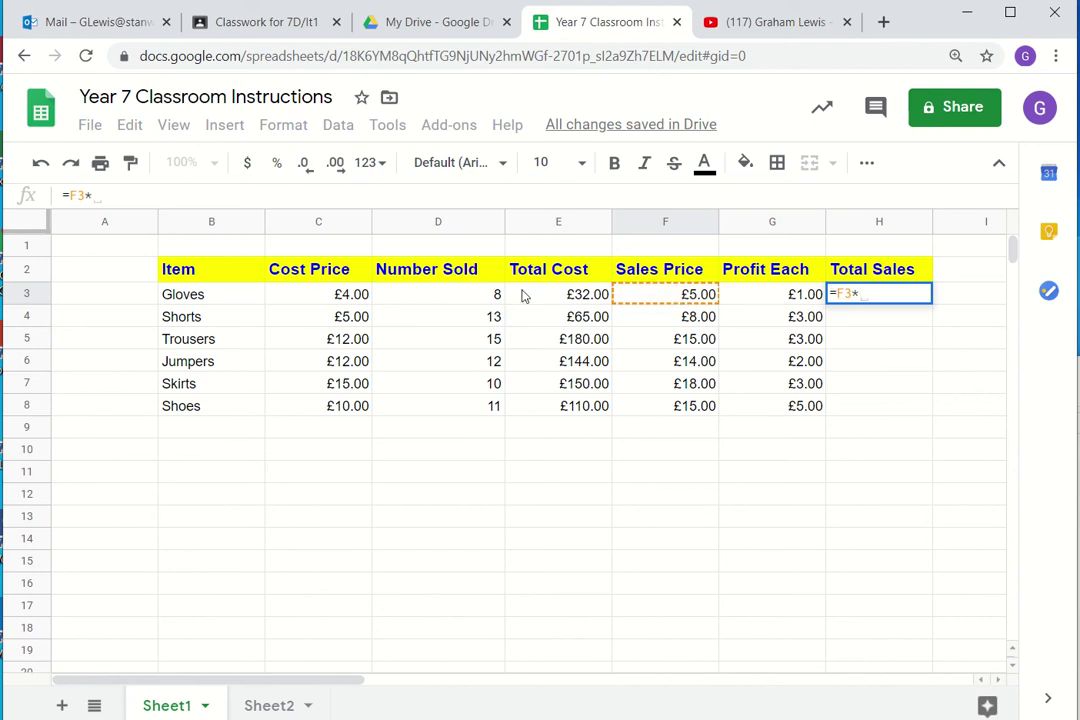
pyautogui.click(480, 298)
pyautogui.press('Return')
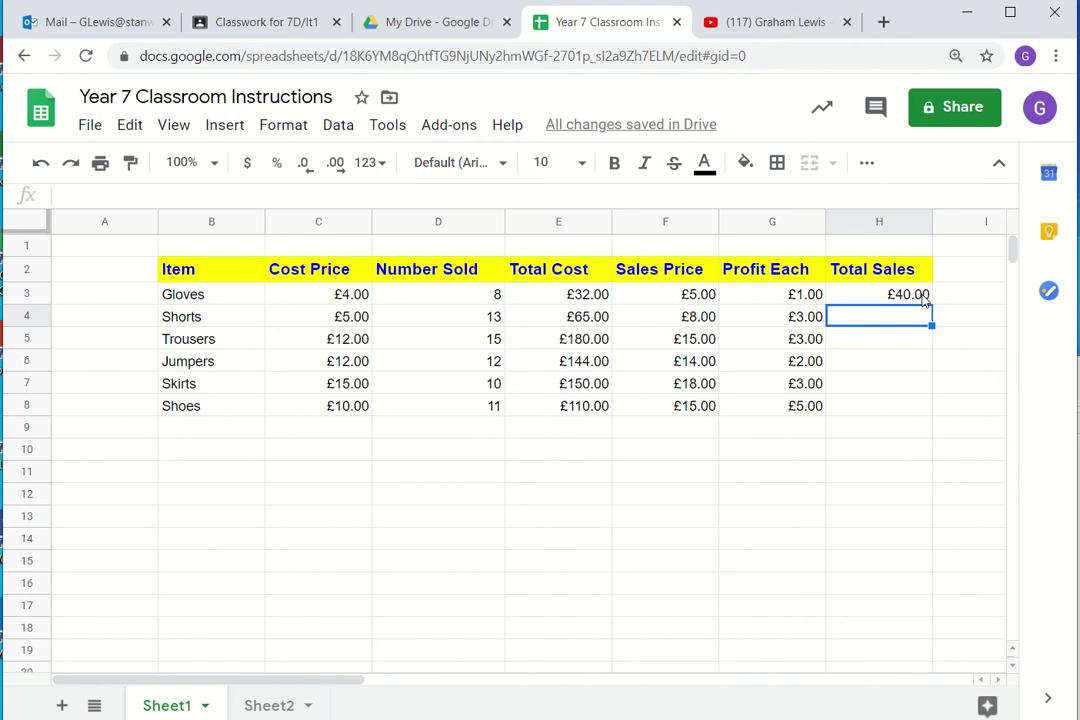
# Fill the total sales formula from H3 down to H8 and check the copied formula for Jumpers
pyautogui.click(576, 300)
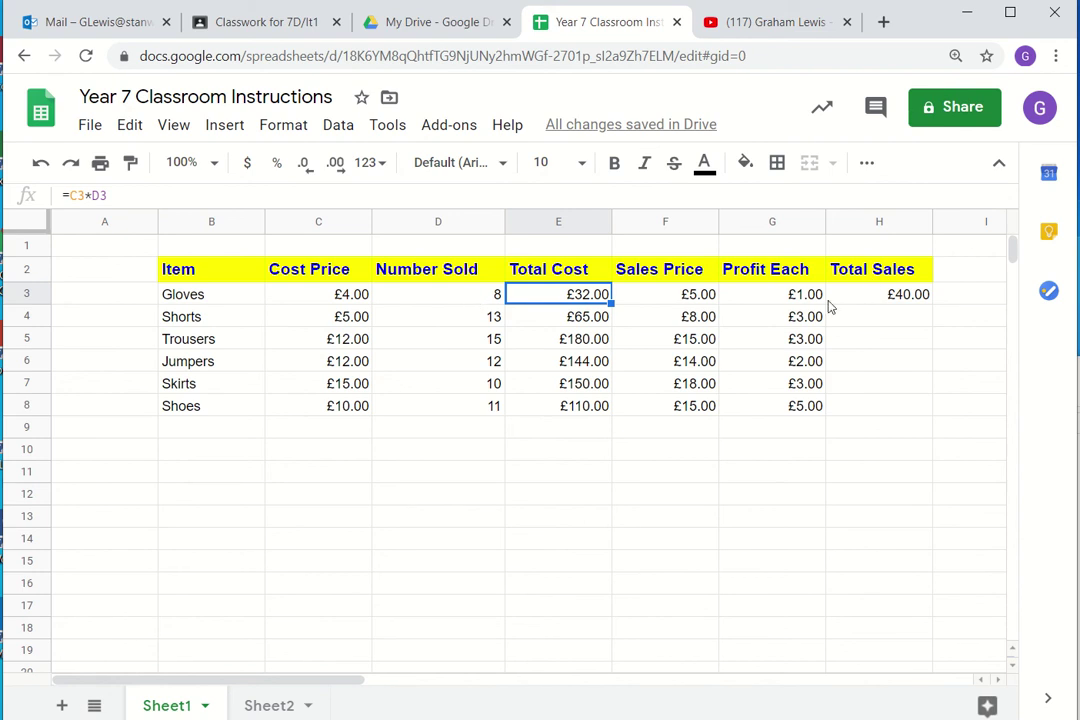
pyautogui.click(895, 299)
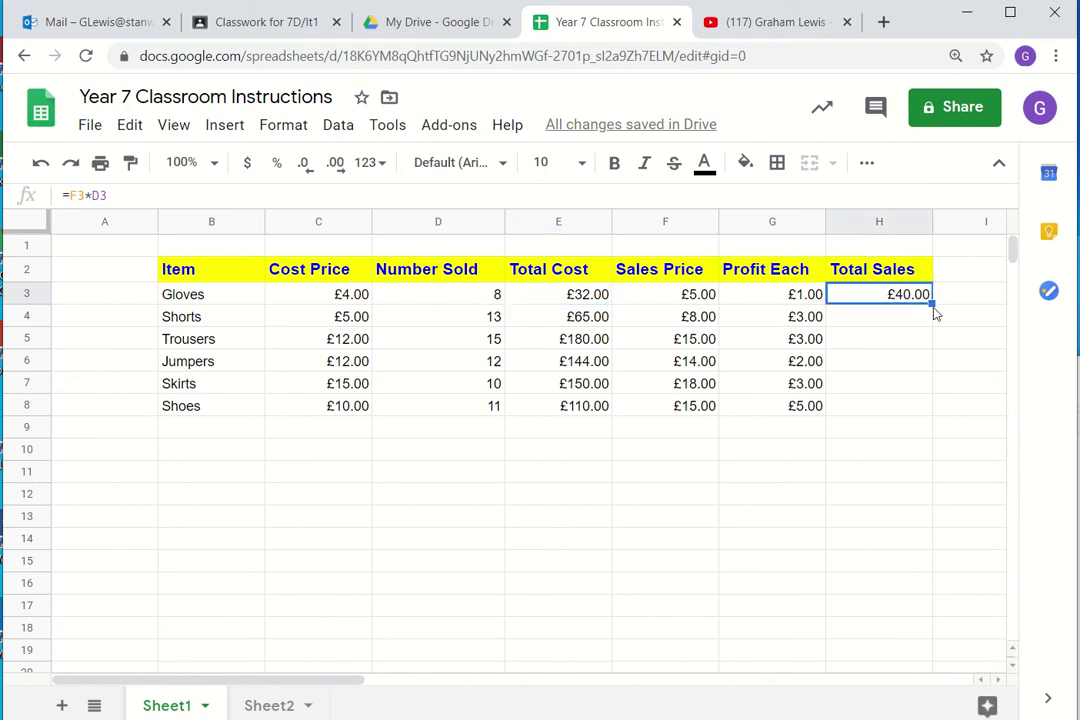
pyautogui.moveTo(931, 302); pyautogui.dragTo(931, 408)
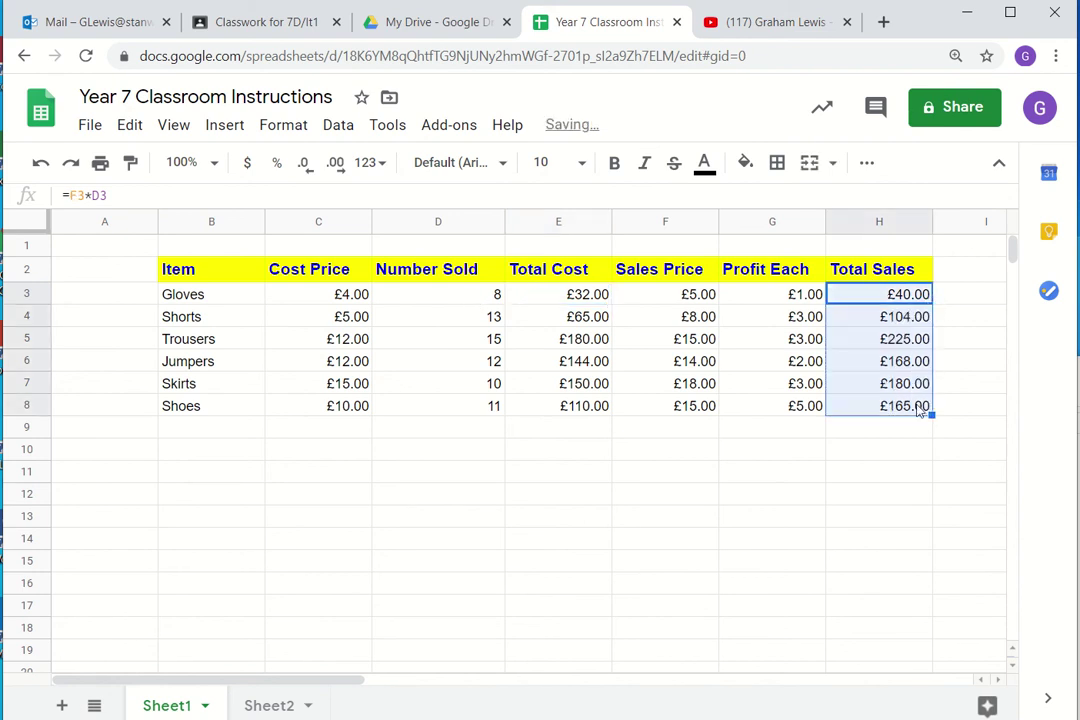
pyautogui.click(886, 360)
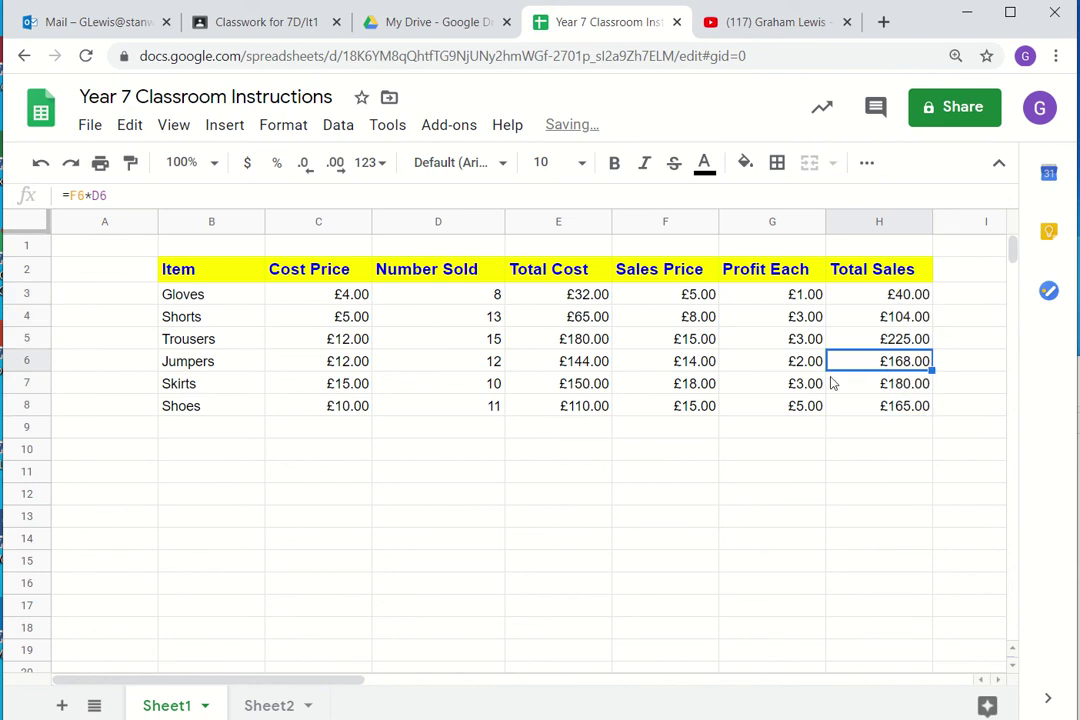
# Review the Trousers row's total sales and total cost formulas and the cost price and number sold behind them
pyautogui.click(900, 341)
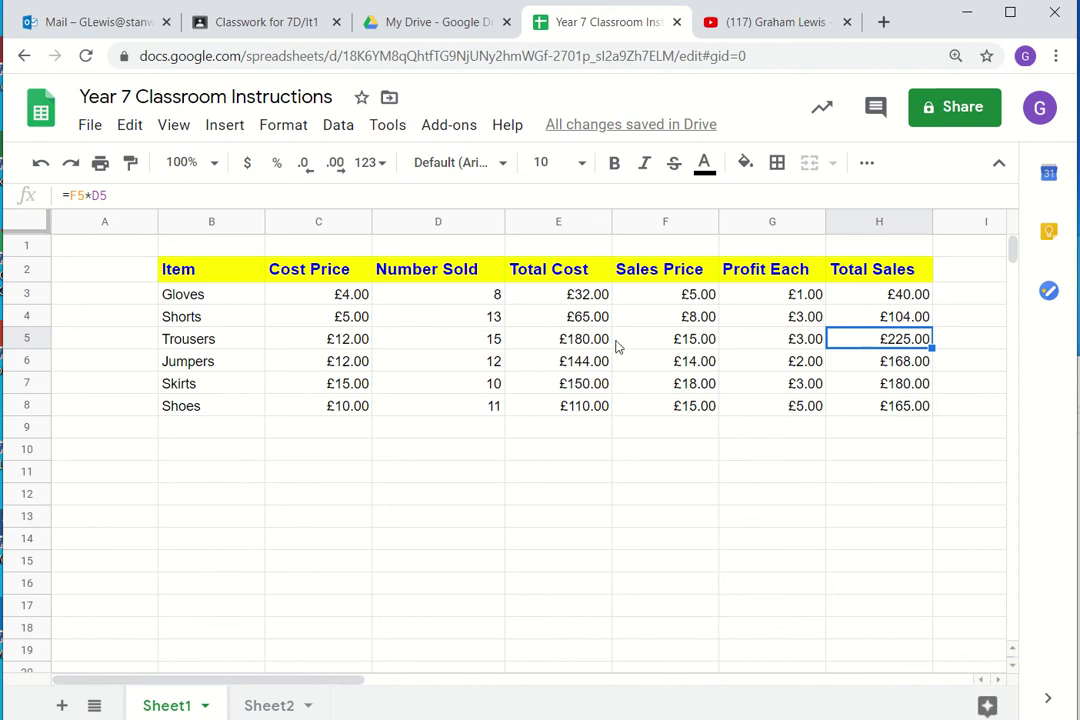
pyautogui.click(570, 343)
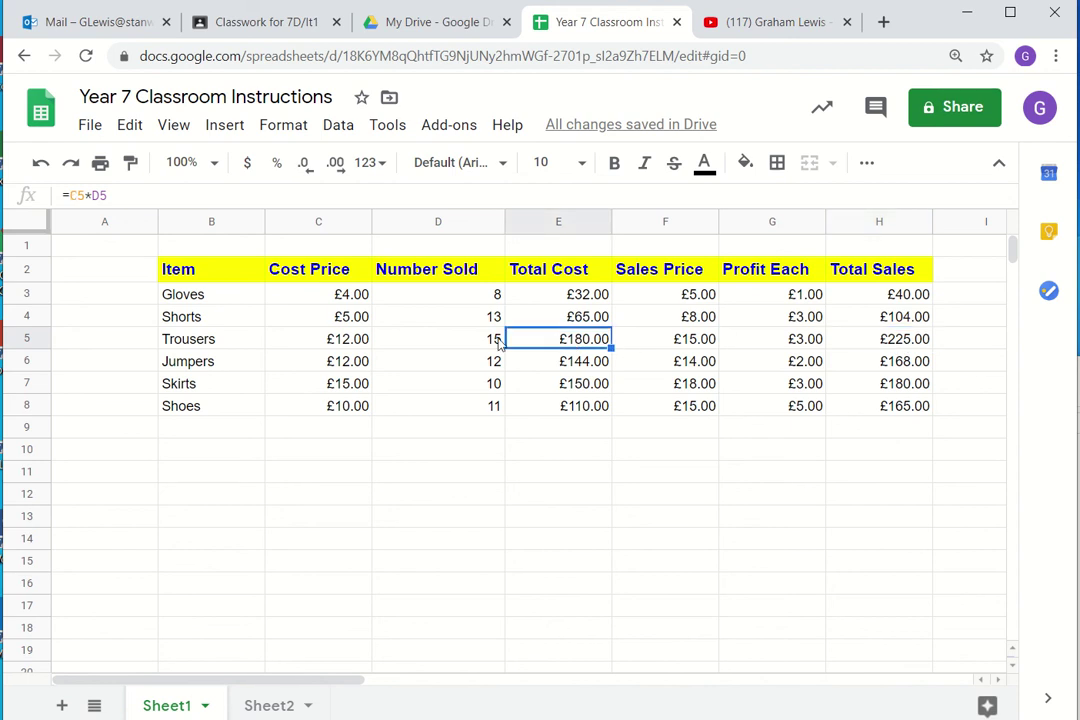
pyautogui.click(357, 349)
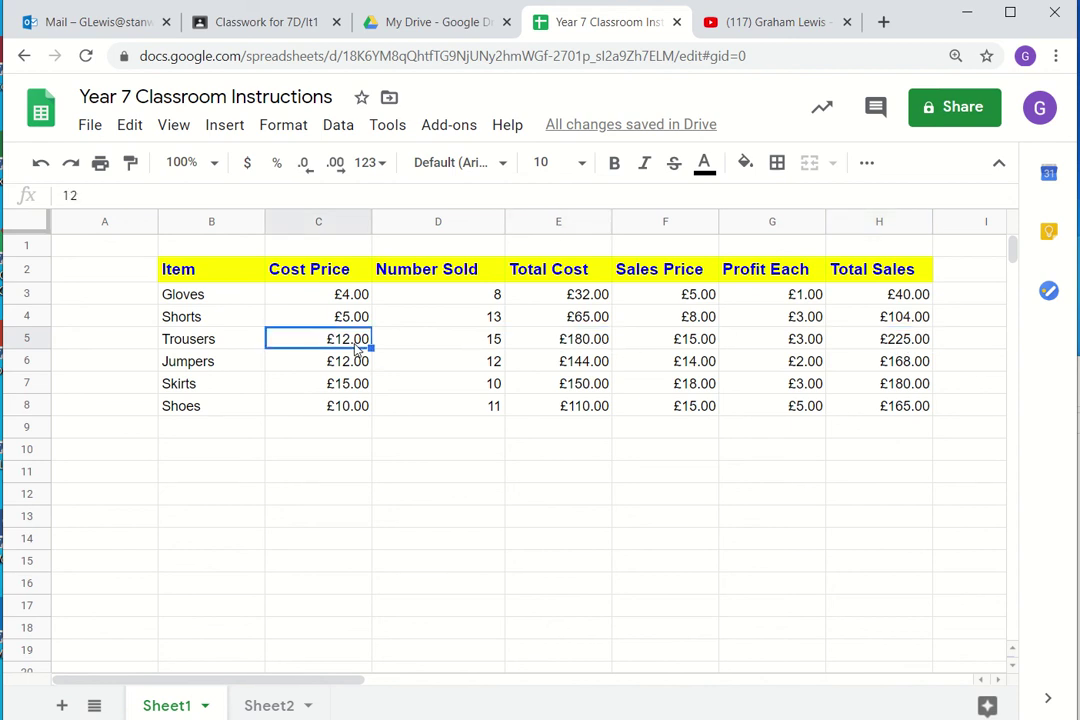
pyautogui.click(497, 345)
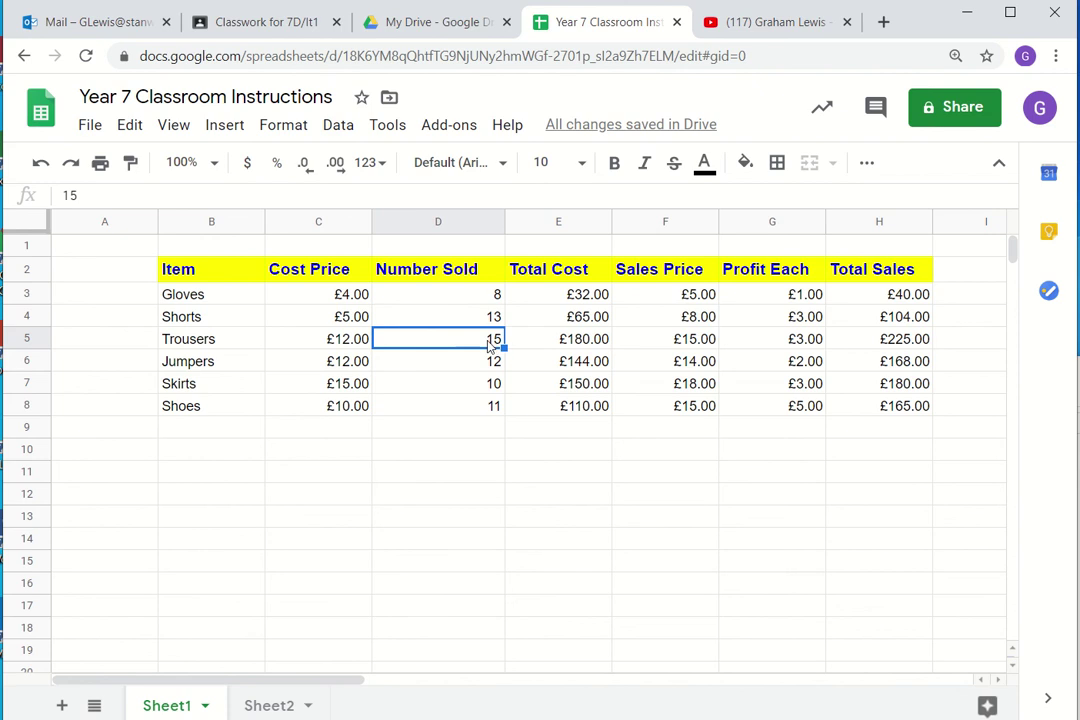
pyautogui.click(577, 347)
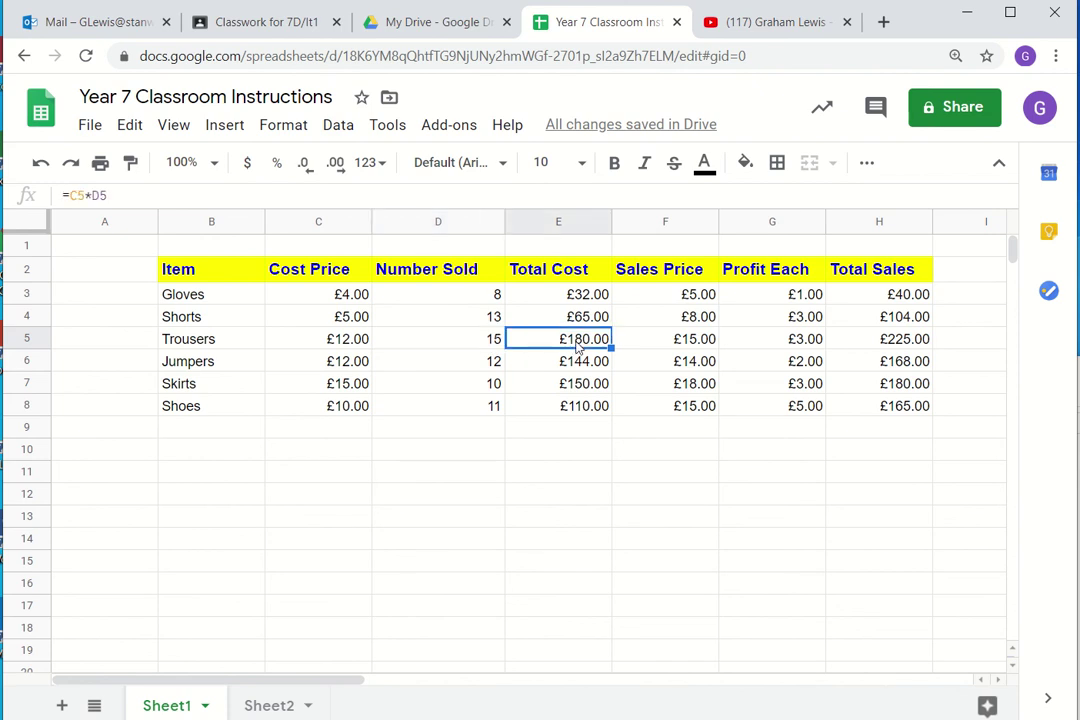
pyautogui.click(894, 344)
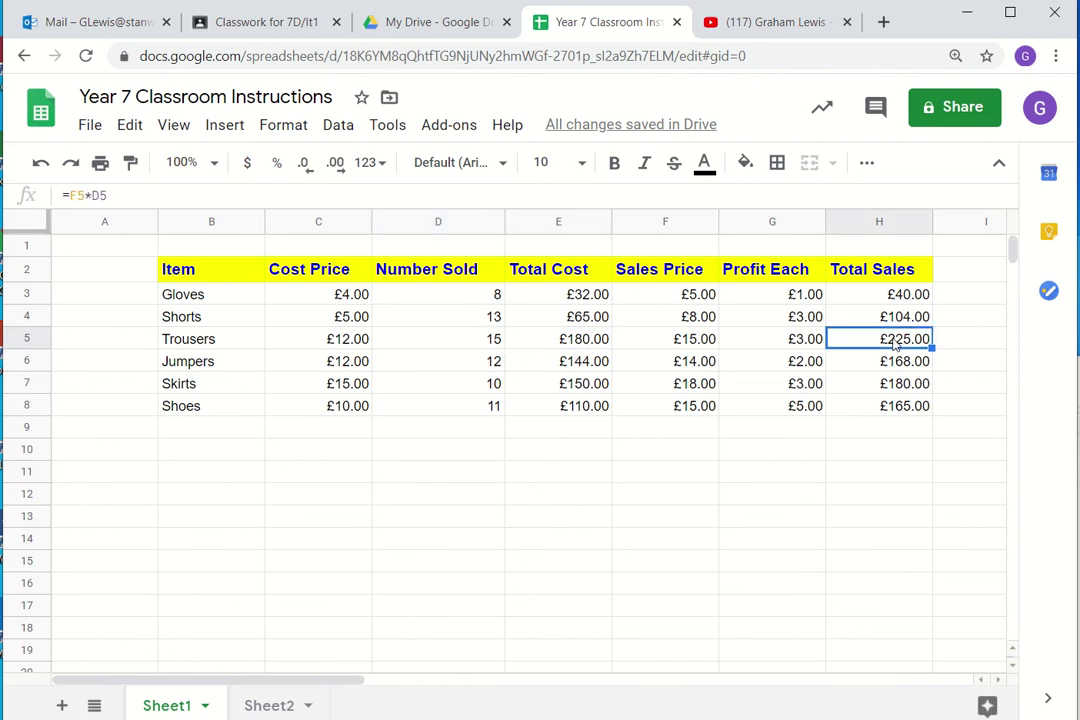
# Add the heading Total Profit in I2 and copy the Total Sales heading's formatting onto it
pyautogui.click(962, 278)
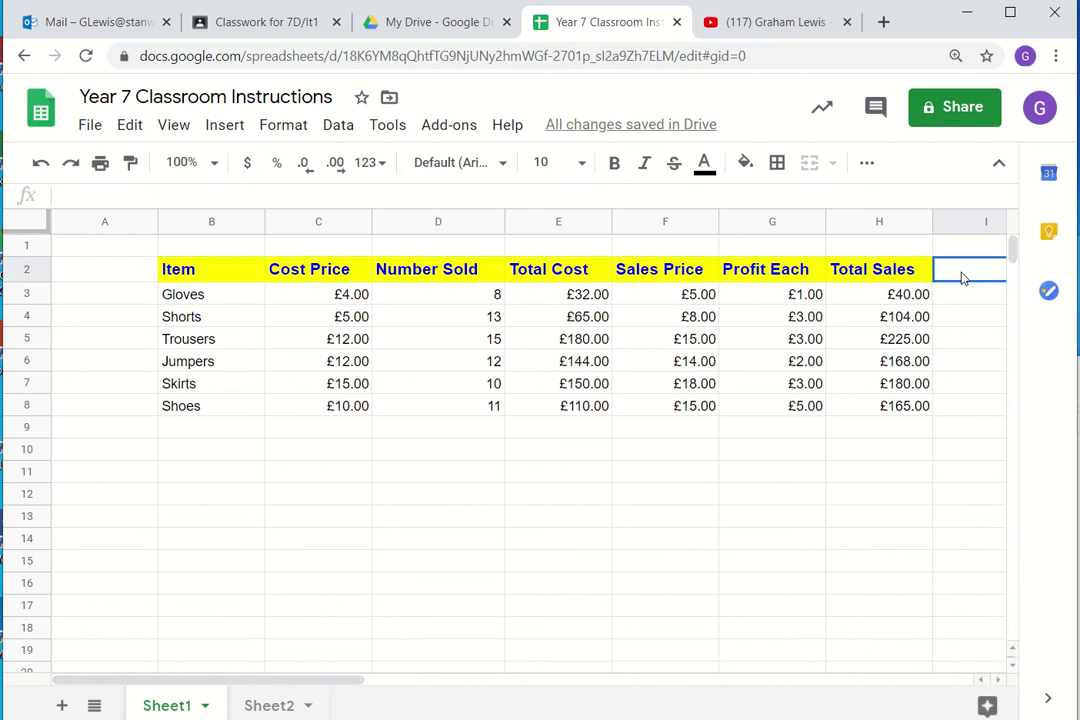
pyautogui.write('Total ')
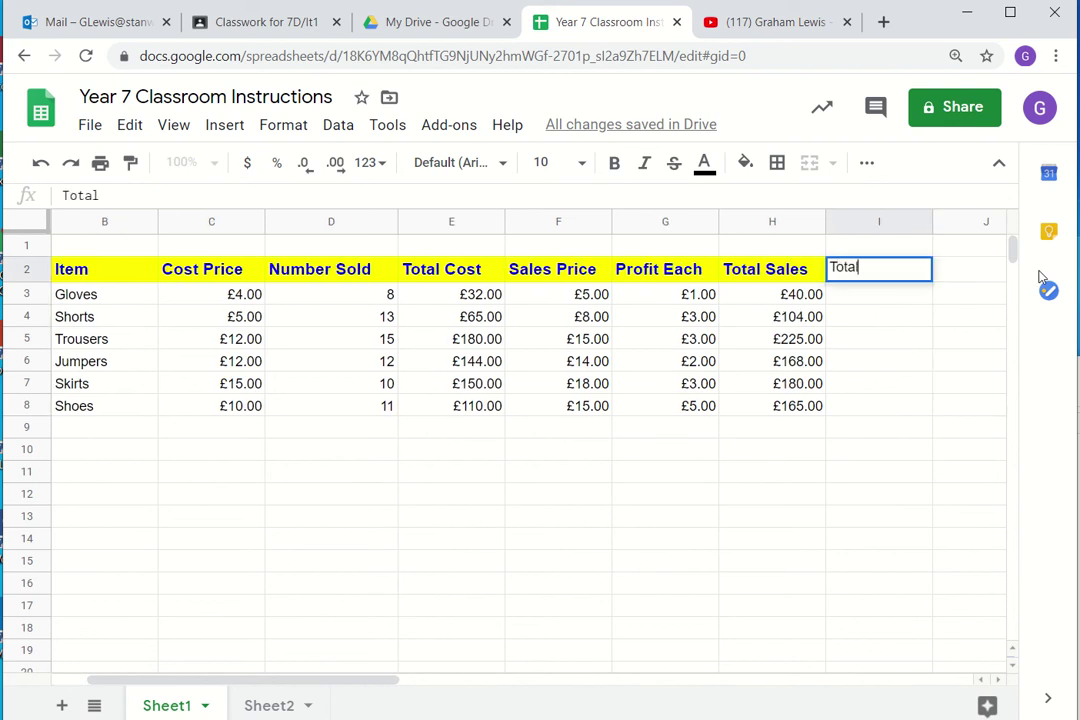
pyautogui.write('Profit')
pyautogui.click(880, 301)
pyautogui.click(786, 265)
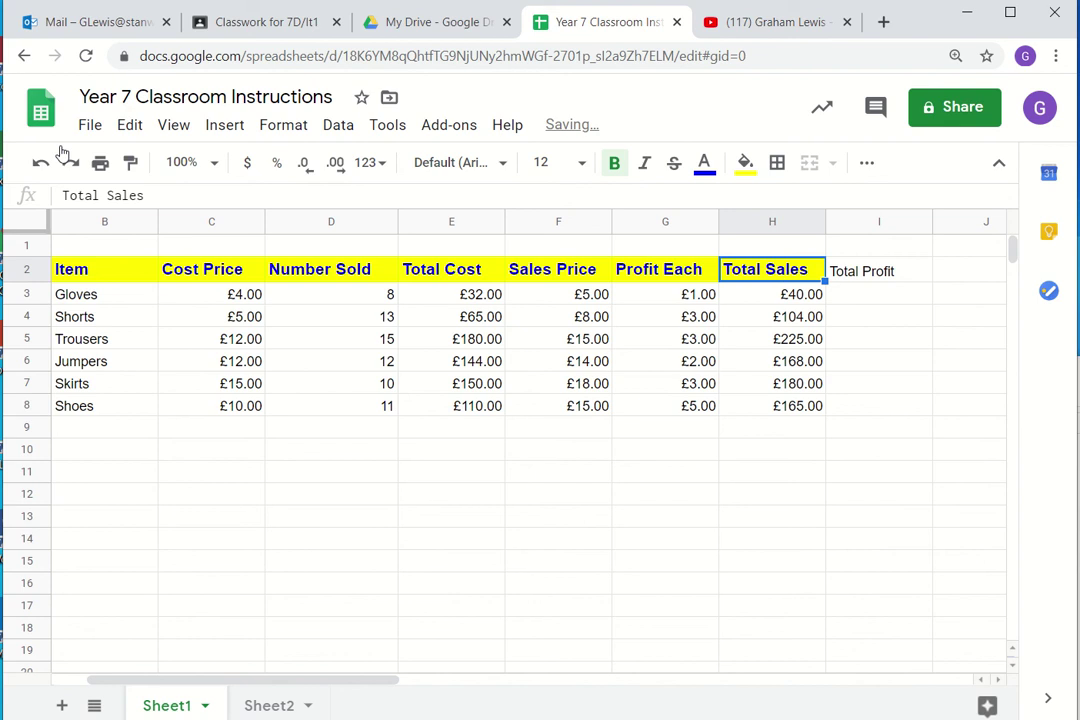
pyautogui.click(130, 162)
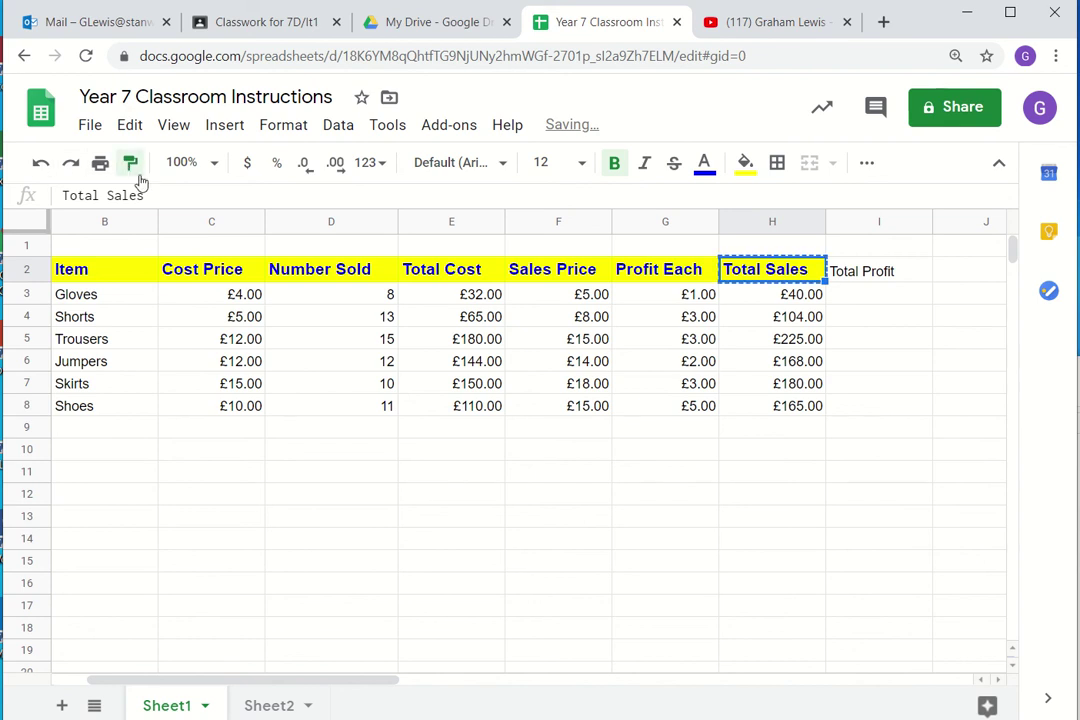
pyautogui.click(862, 279)
# Calculate the total profit for Gloves in I3 as total sales minus total cost with =H3-E3
pyautogui.click(878, 300)
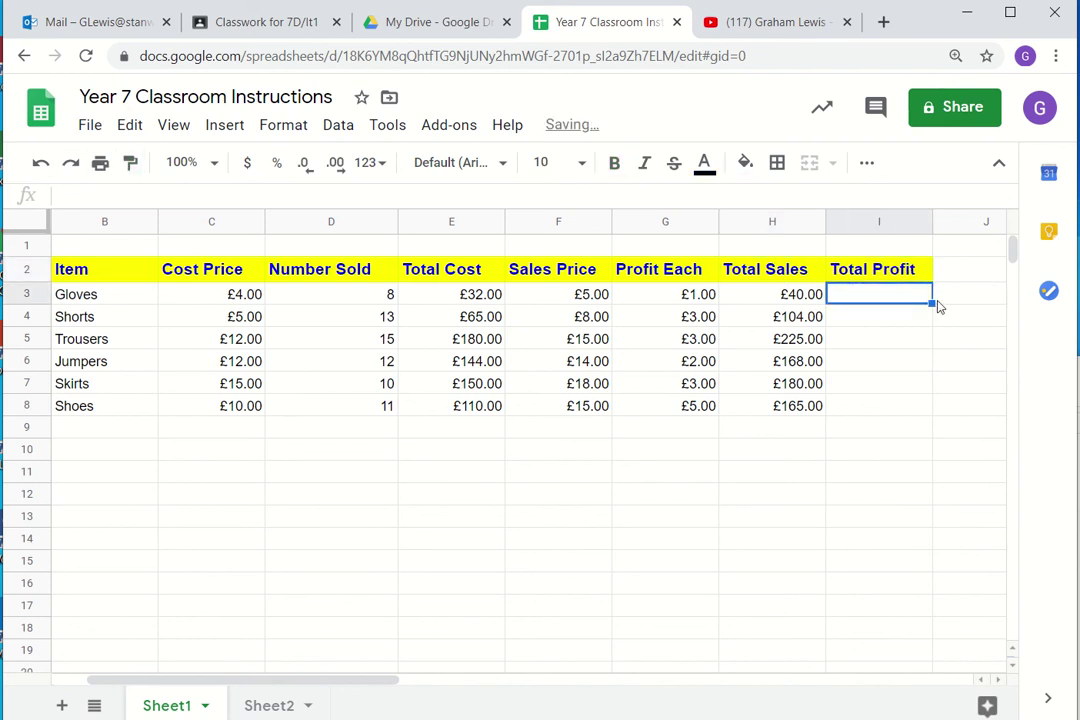
pyautogui.write('=')
pyautogui.click(777, 296)
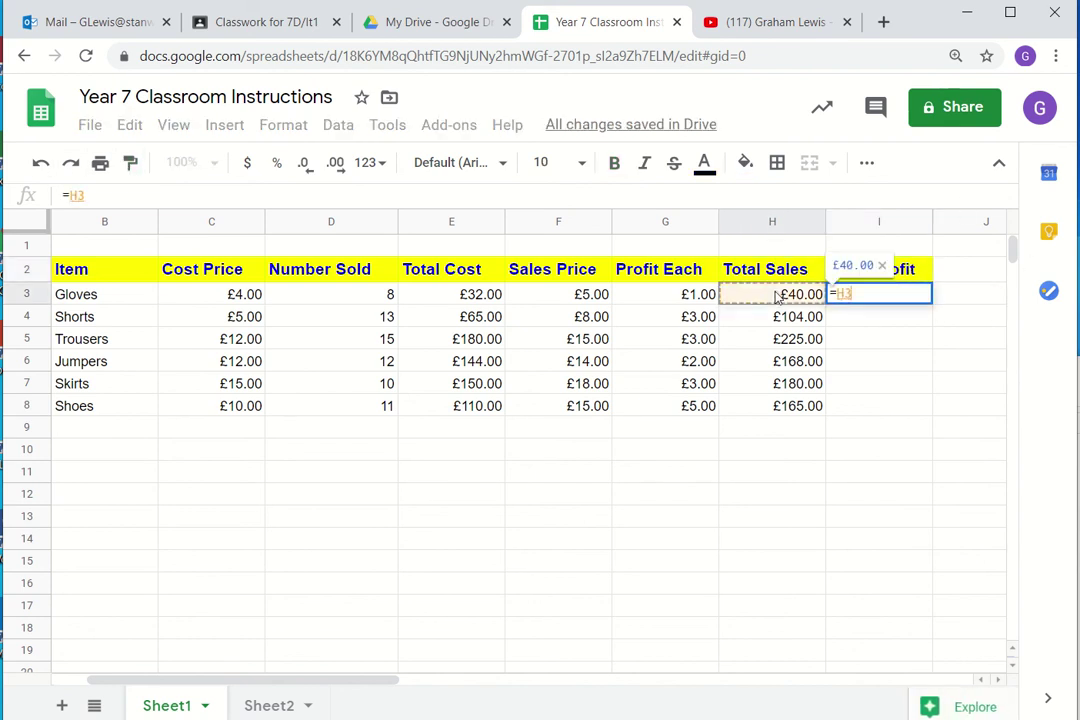
pyautogui.write('-')
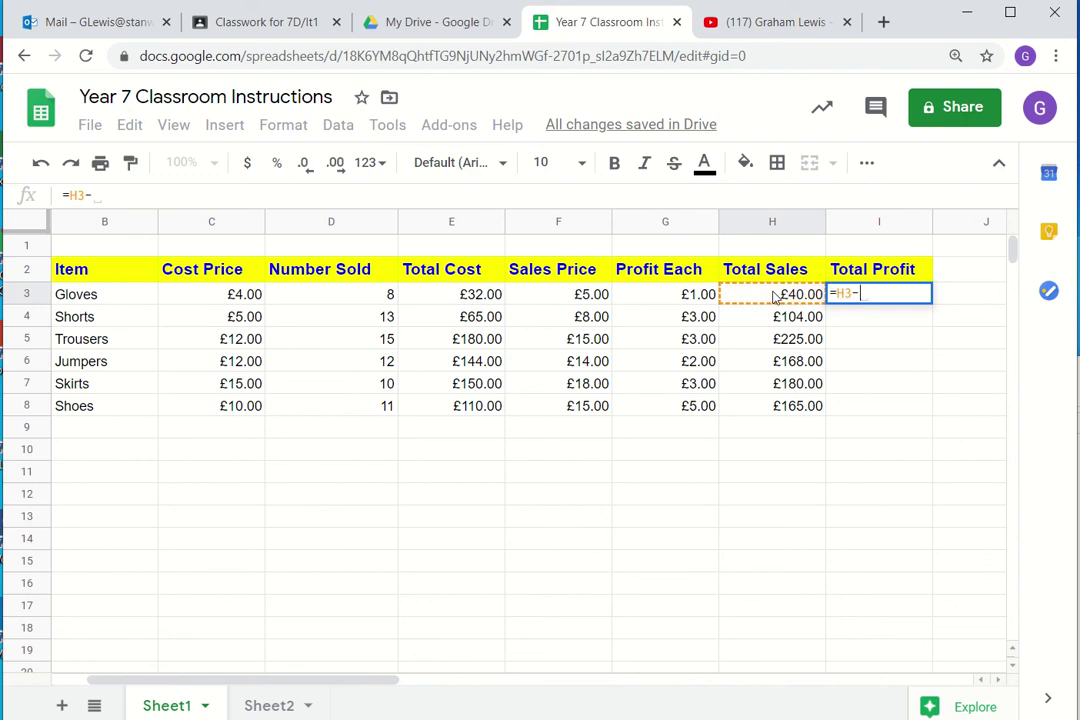
pyautogui.click(480, 298)
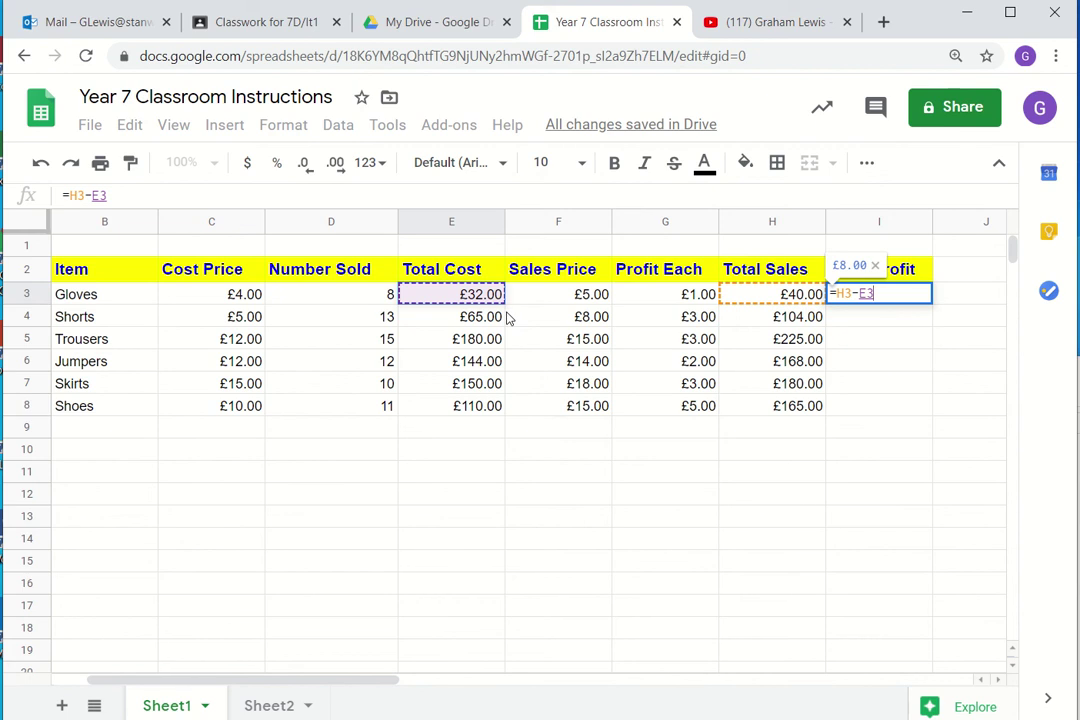
pyautogui.press('Return')
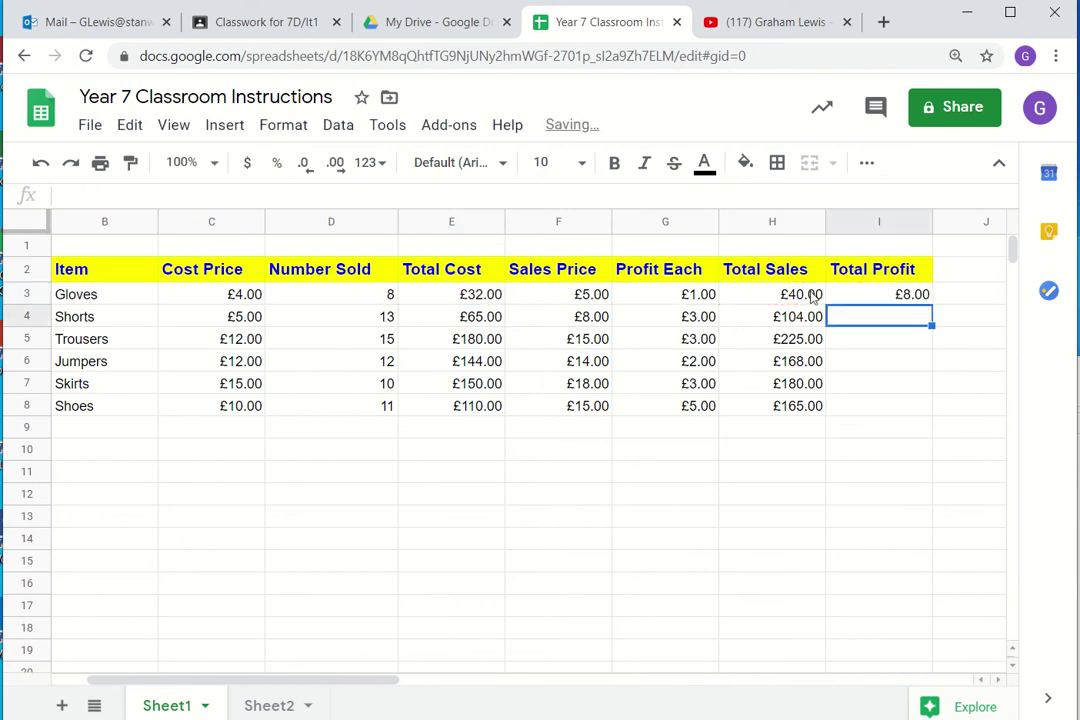
# Fill the total profit formula from I3 down to I8
pyautogui.click(882, 296)
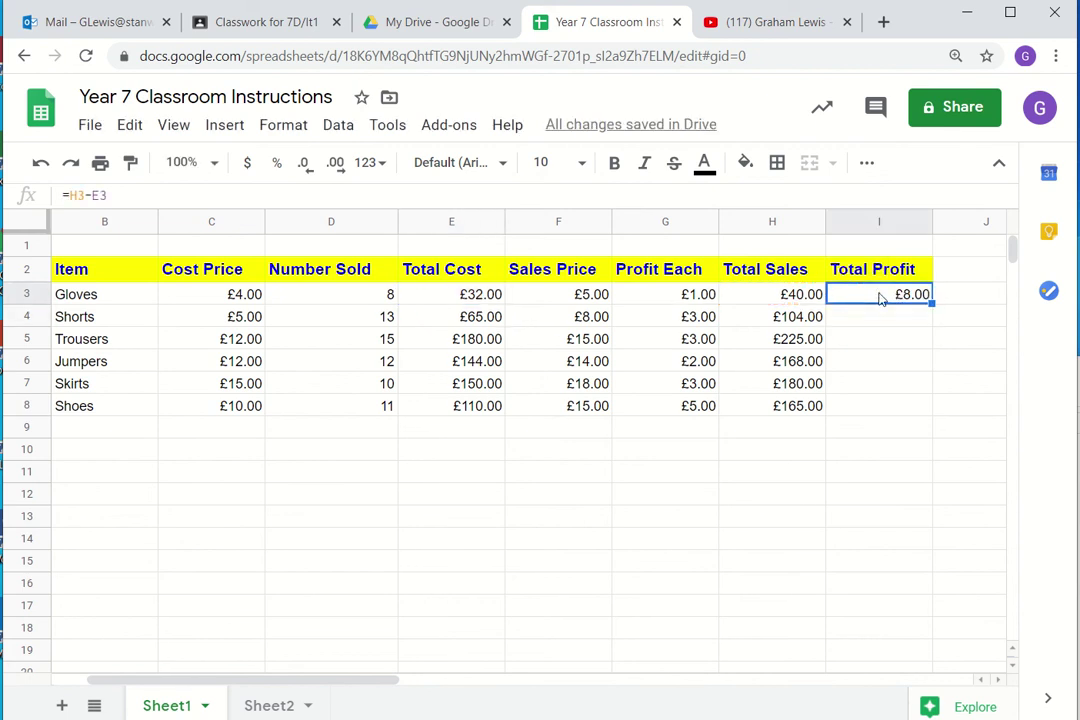
pyautogui.click(688, 298)
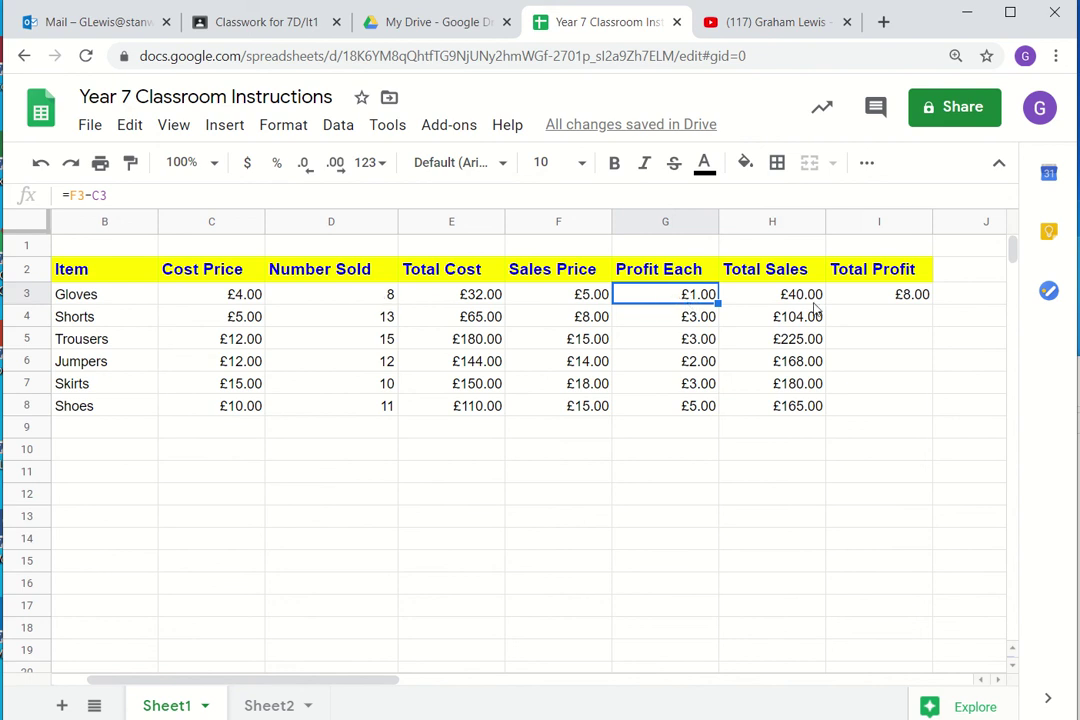
pyautogui.click(890, 296)
pyautogui.moveTo(931, 301); pyautogui.dragTo(920, 412)
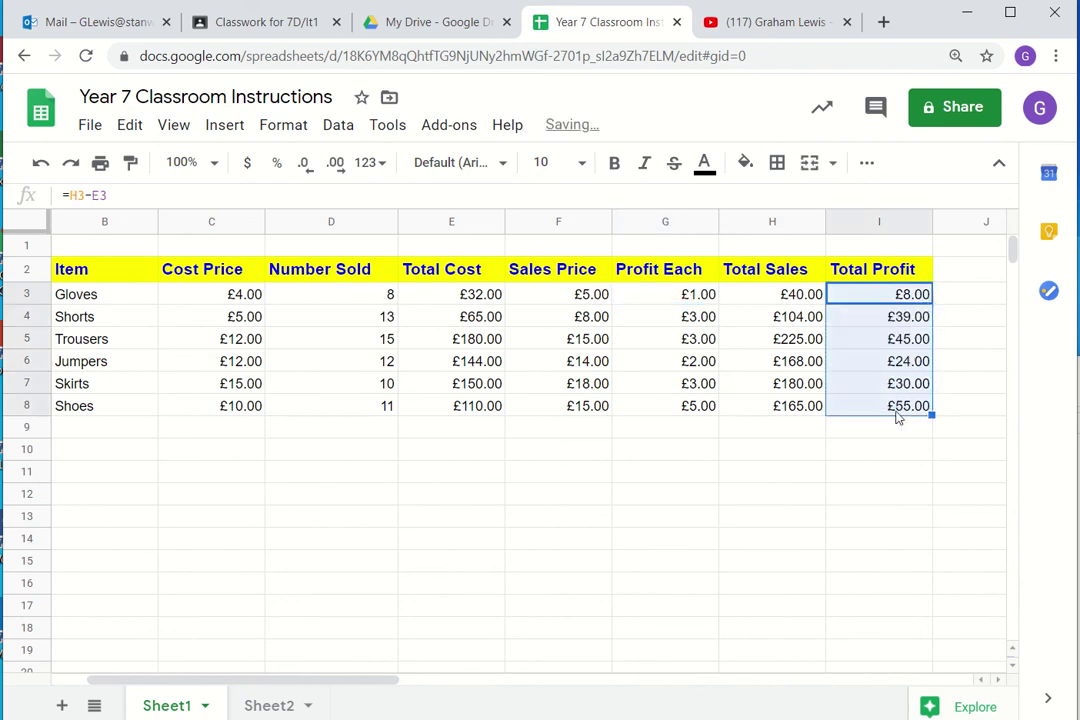
# Check the copied total profit formula for Trousers against its total sales and total cost cells
pyautogui.click(889, 342)
pyautogui.click(810, 342)
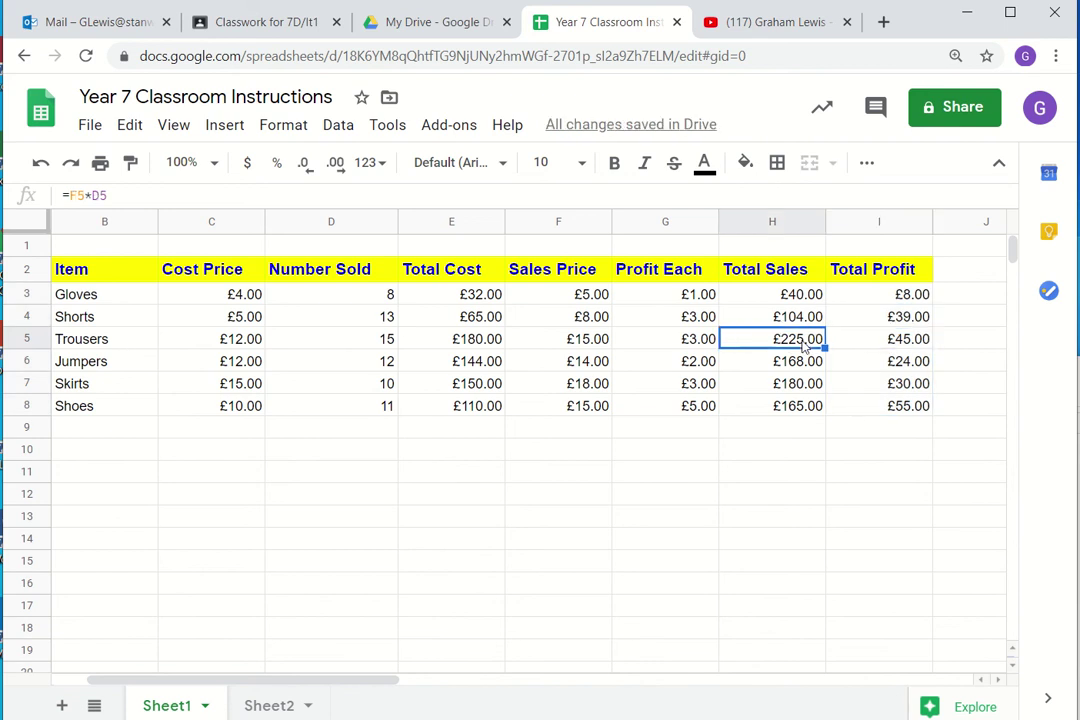
pyautogui.click(477, 343)
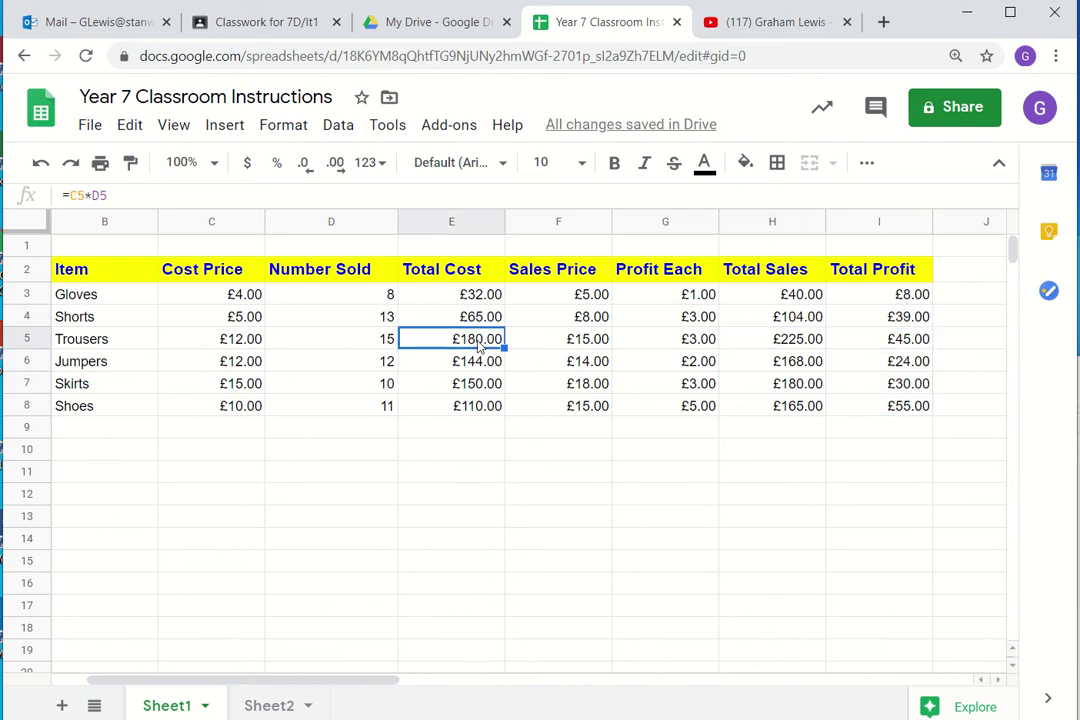
pyautogui.click(906, 344)
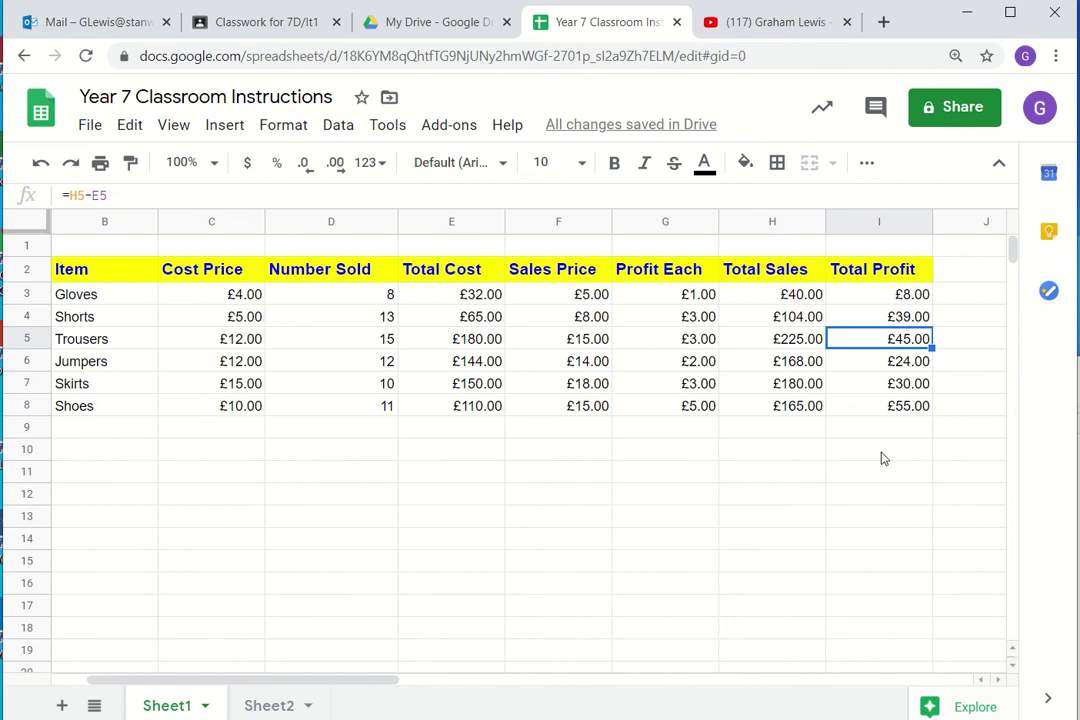
# Label H10 Total Profit (all) and add up the profits of all items in I10 with a SUM of I3:I8
pyautogui.click(771, 450)
pyautogui.write('To')
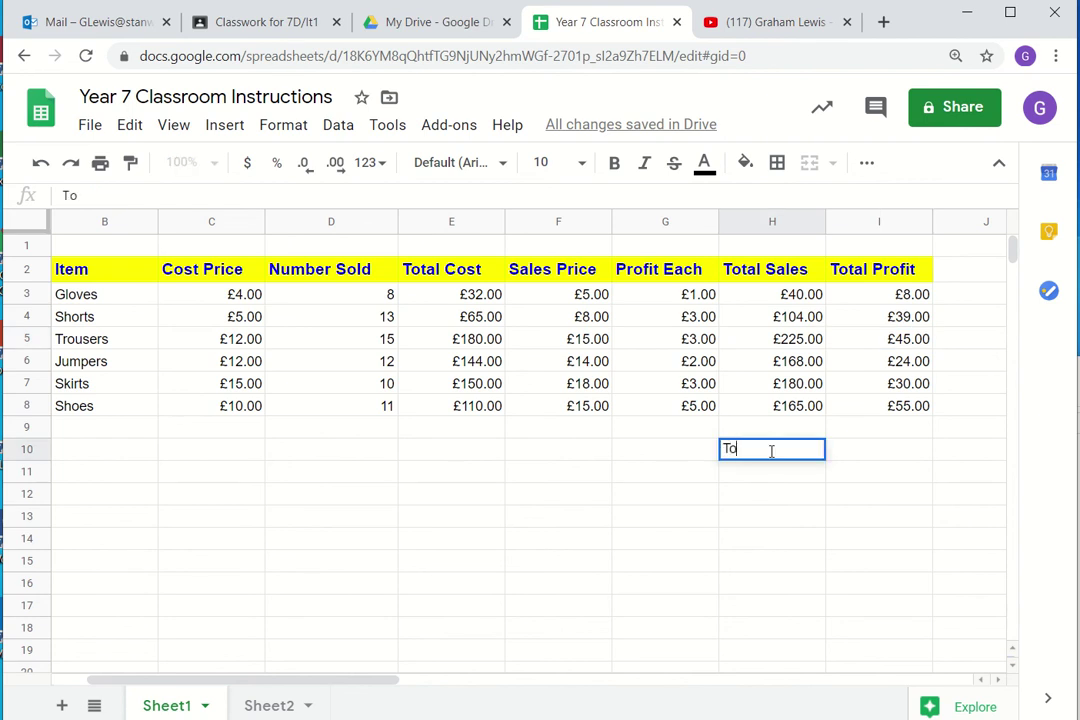
pyautogui.write('tal Profit (all')
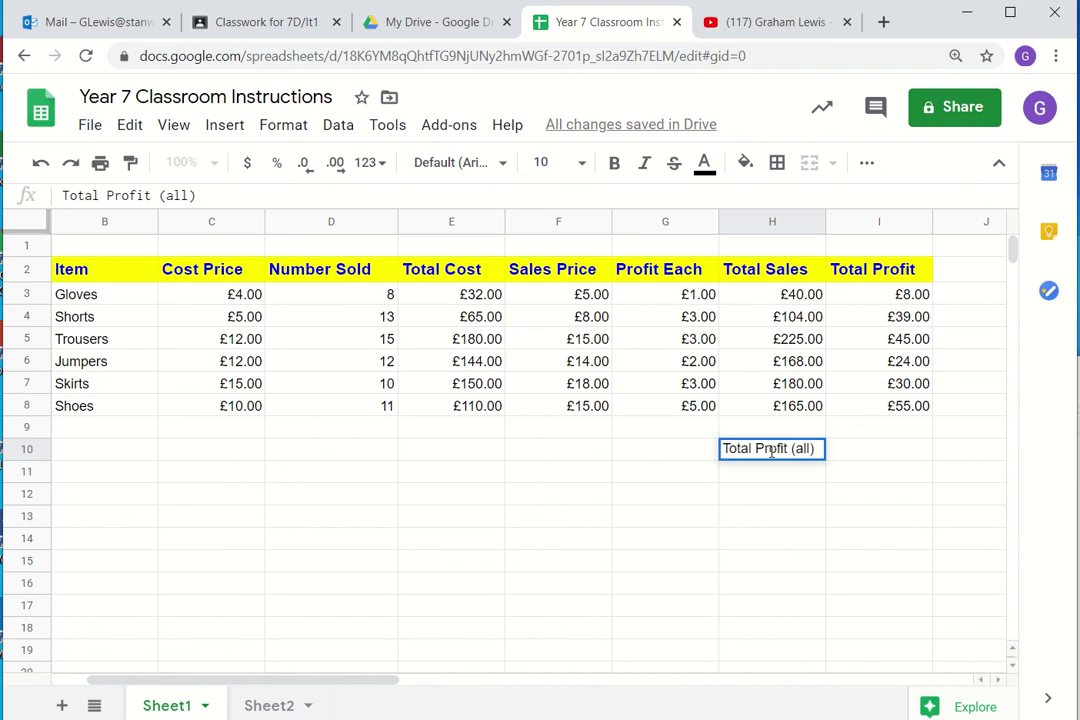
pyautogui.press('Tab')
pyautogui.write('=sum(')
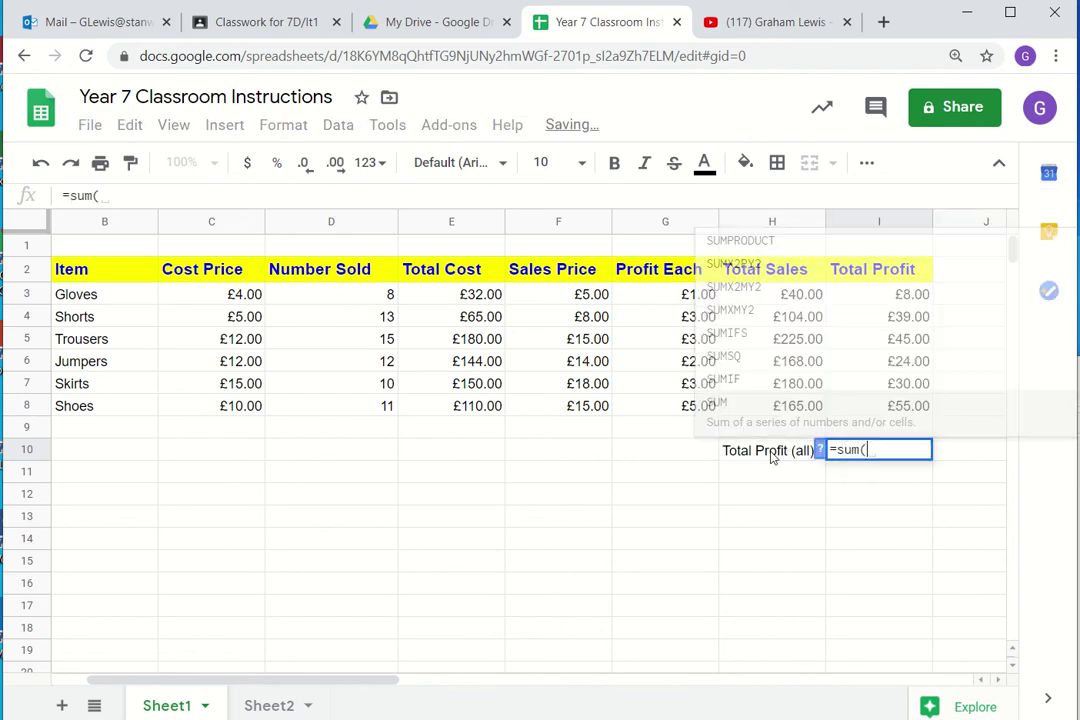
pyautogui.moveTo(855, 298); pyautogui.dragTo(857, 410)
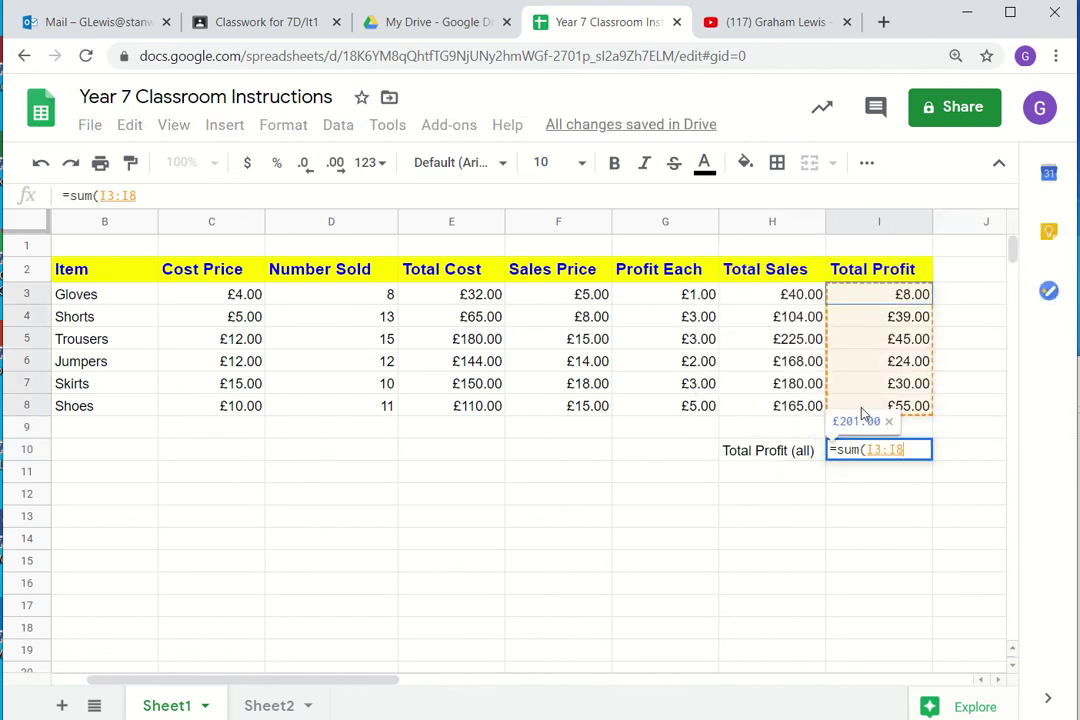
pyautogui.press('Return')
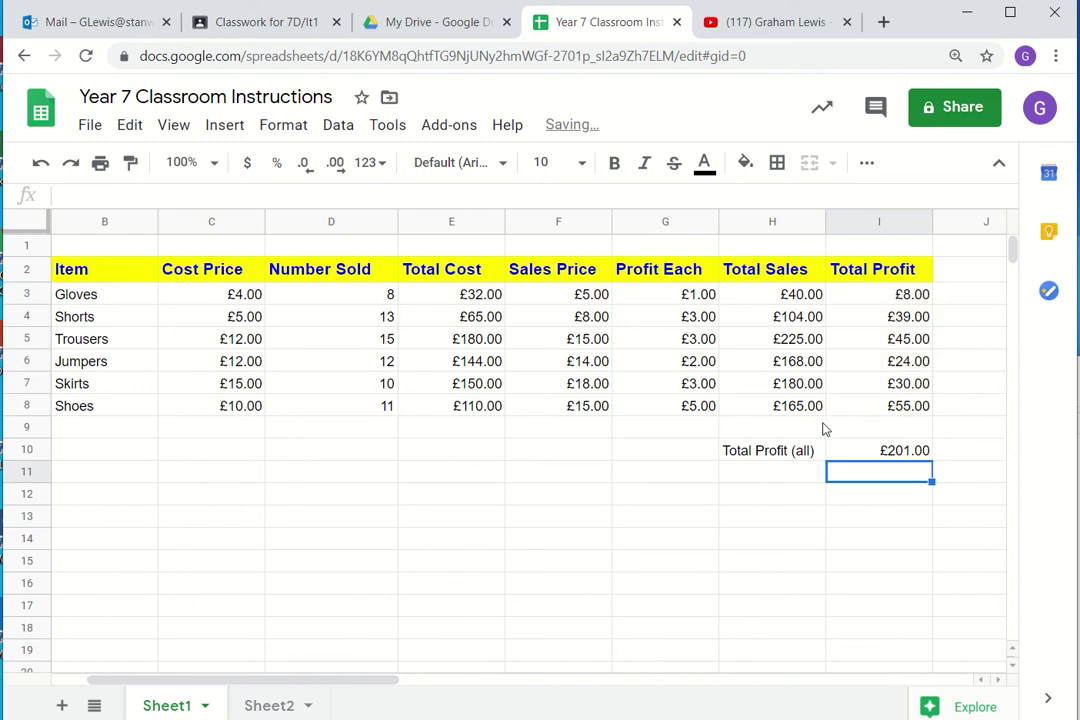
# Label H11 to H13 Highest, Lowest and Average, and find the highest profit in I11 with =max(I3:I8)
pyautogui.click(770, 473)
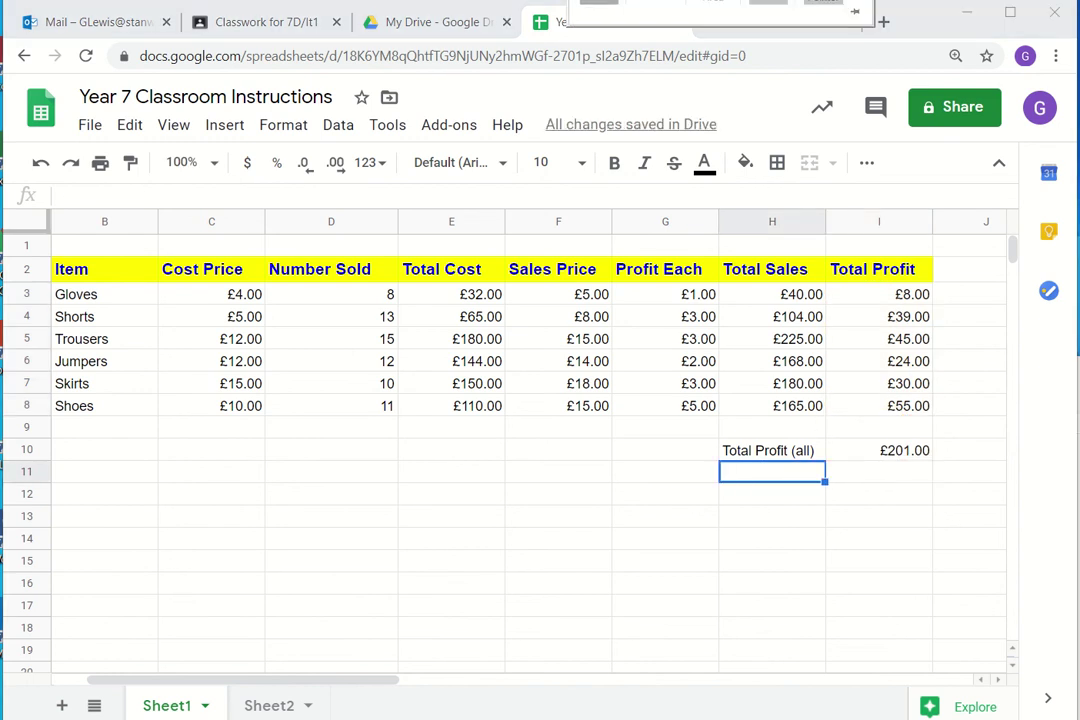
pyautogui.click(855, 473)
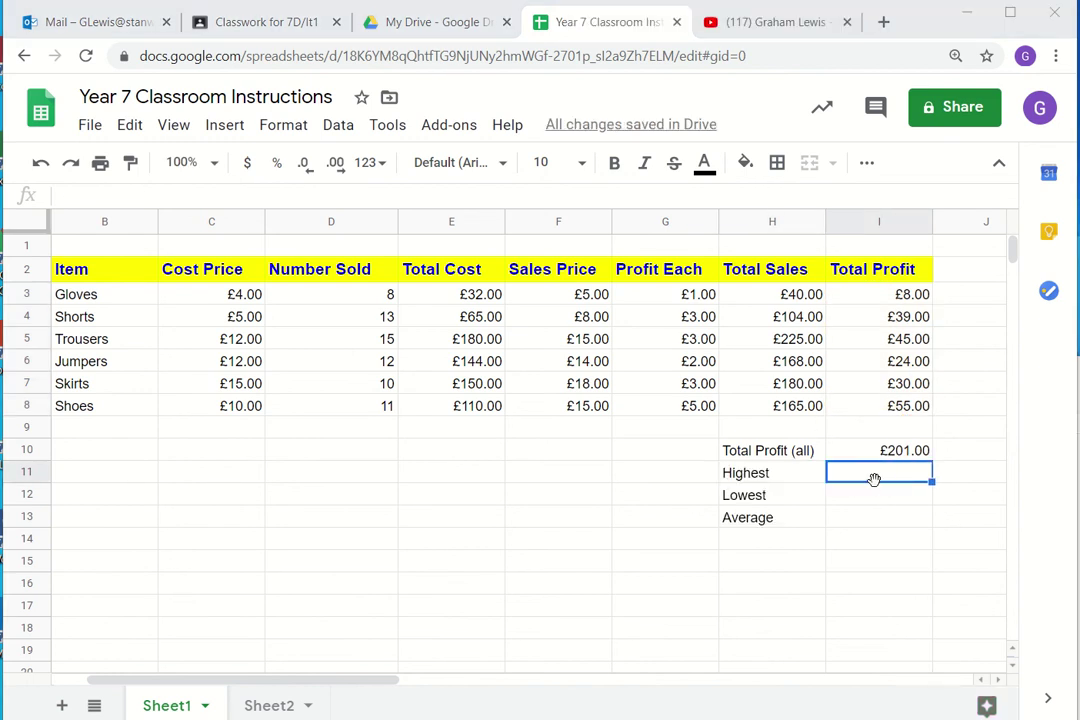
pyautogui.write('=mac')
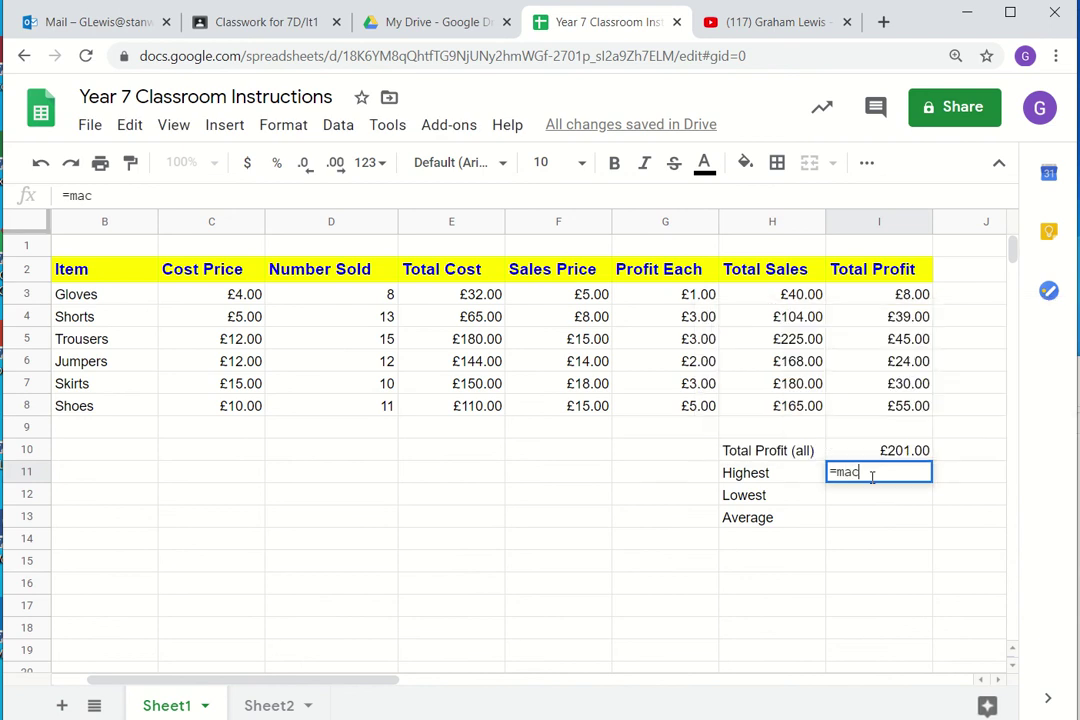
pyautogui.press('BackSpace')
pyautogui.write('x(')
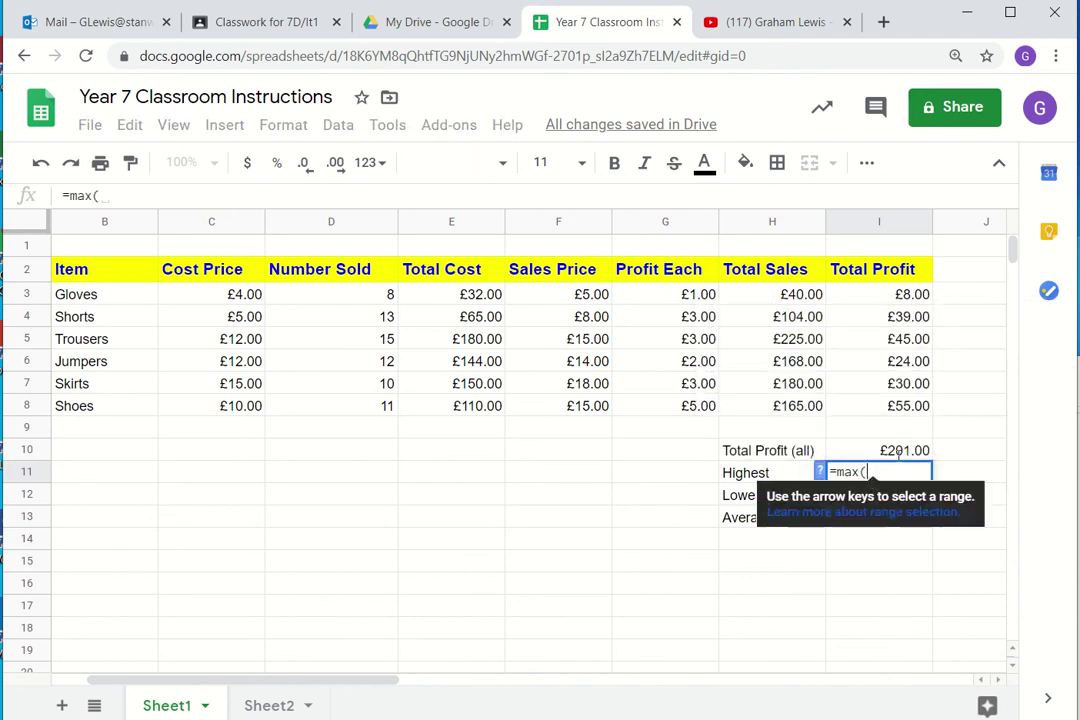
pyautogui.moveTo(880, 297); pyautogui.dragTo(884, 406)
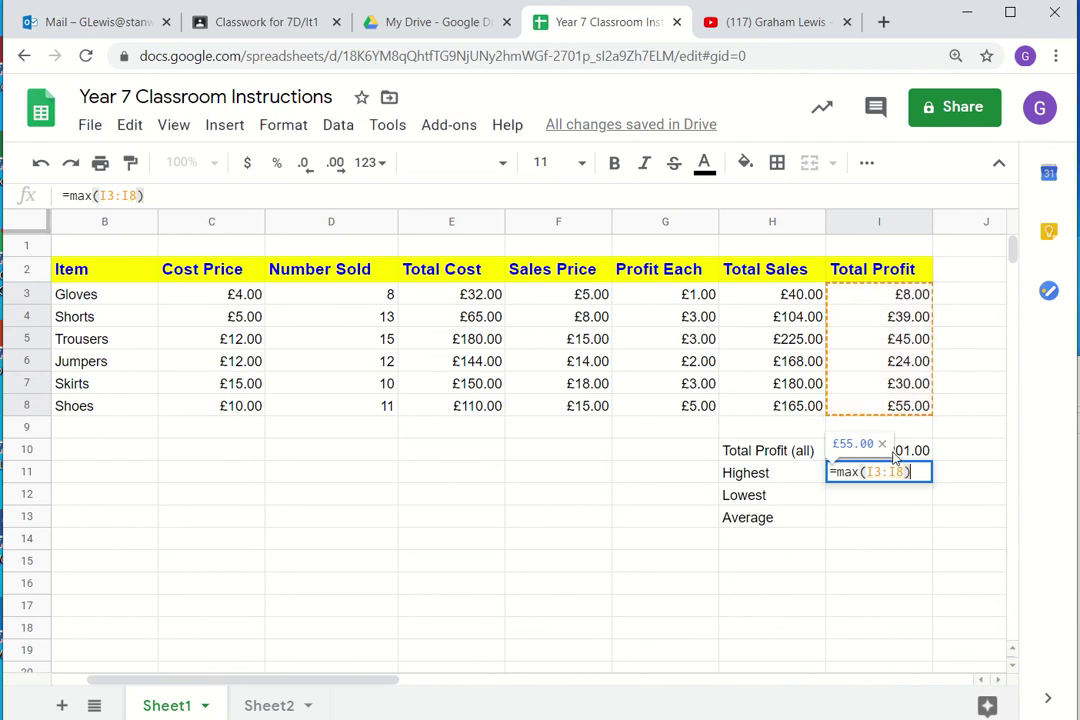
pyautogui.press('Return')
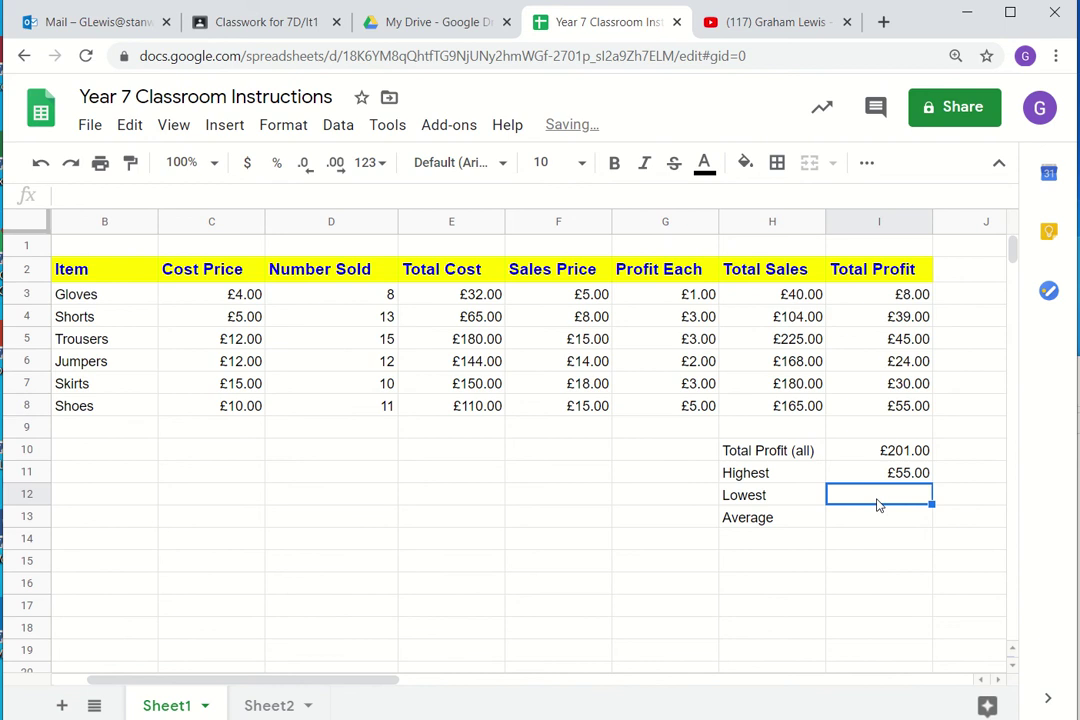
# Find the lowest profit in I12, beside the Lowest label, with =min(I3:I8)
pyautogui.write('=min(')
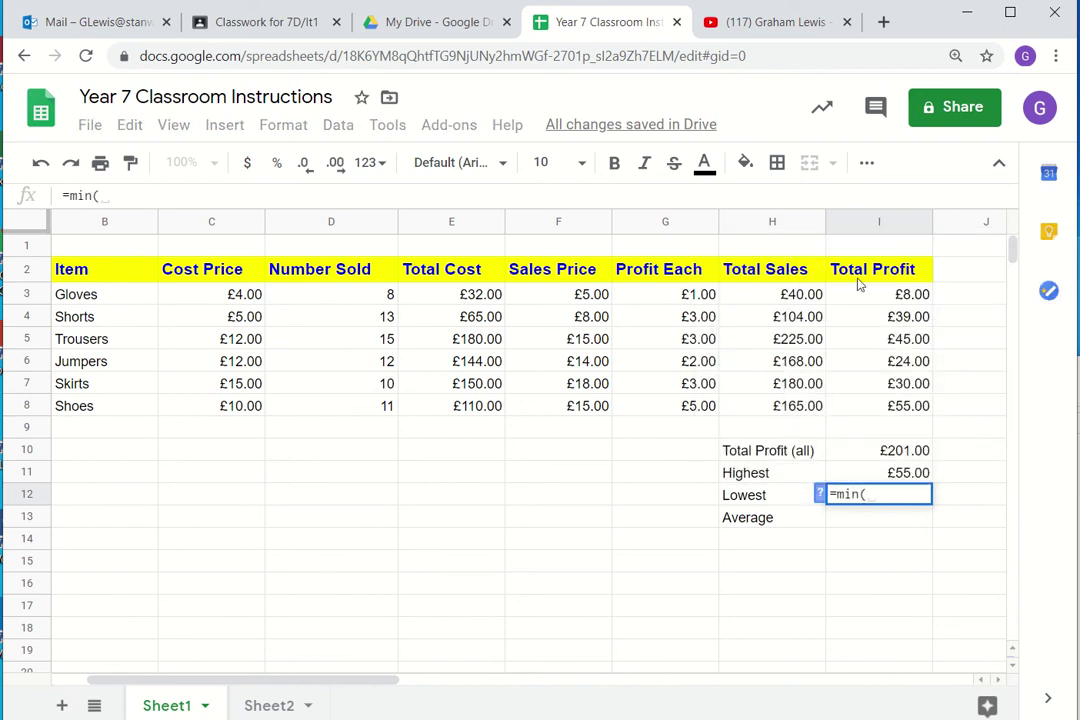
pyautogui.moveTo(876, 294); pyautogui.dragTo(898, 505)
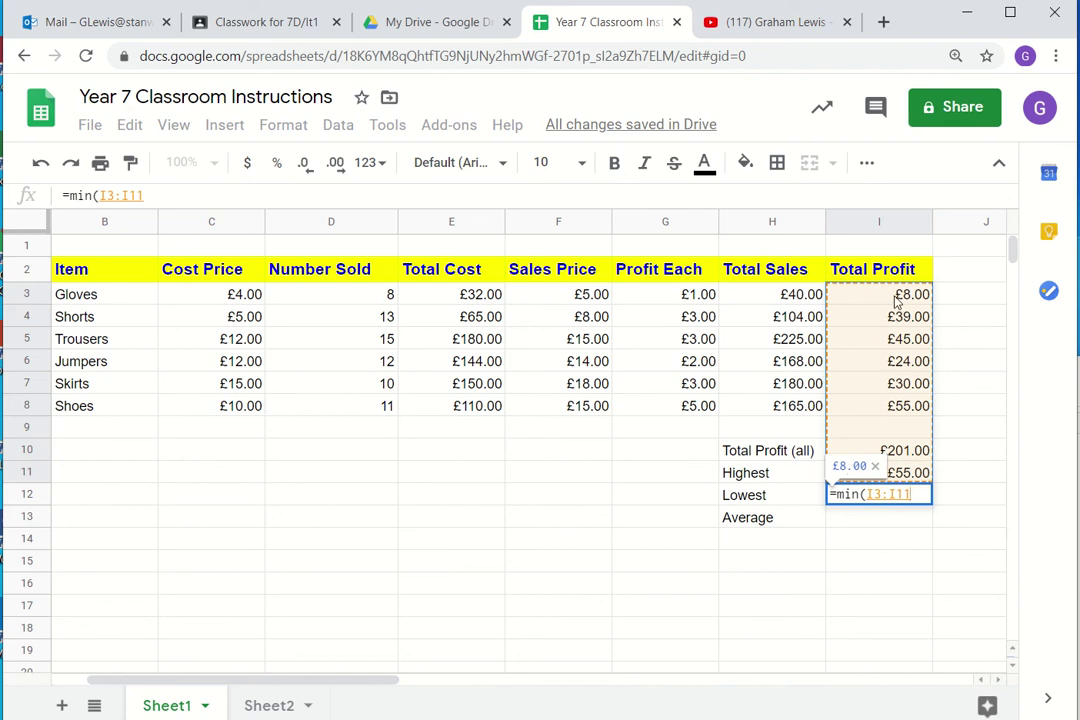
pyautogui.moveTo(897, 302); pyautogui.dragTo(905, 408)
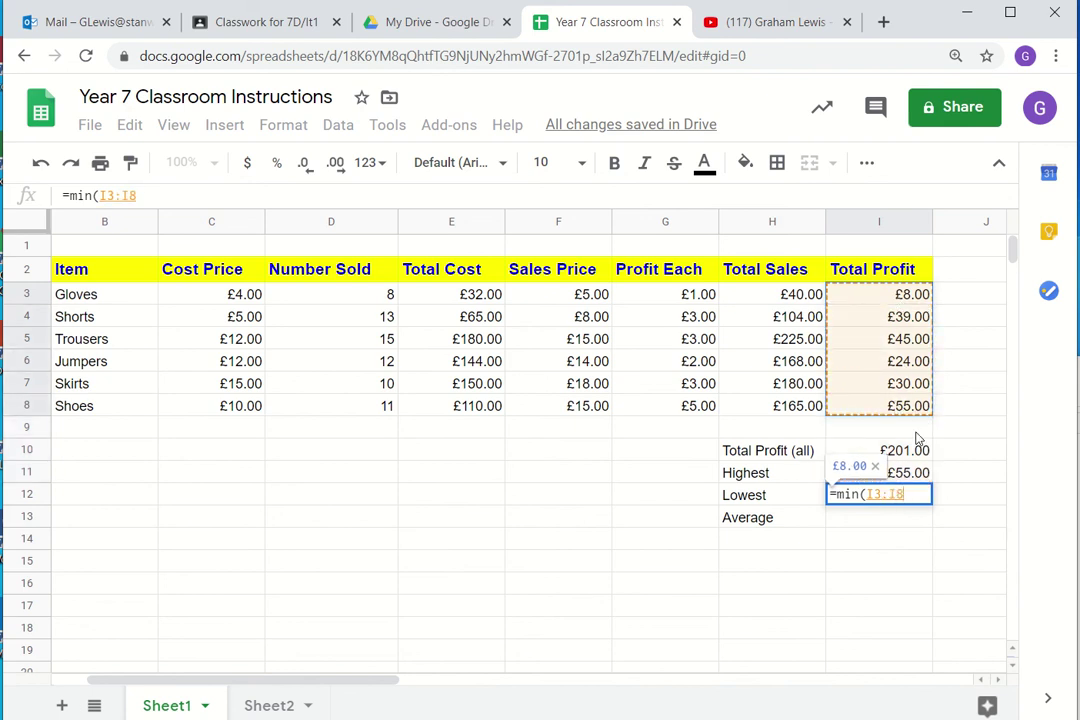
pyautogui.press('Return')
# Clear the lowest profit cell I12 and enter its formula again as =min(I3:I8)
pyautogui.click(887, 505)
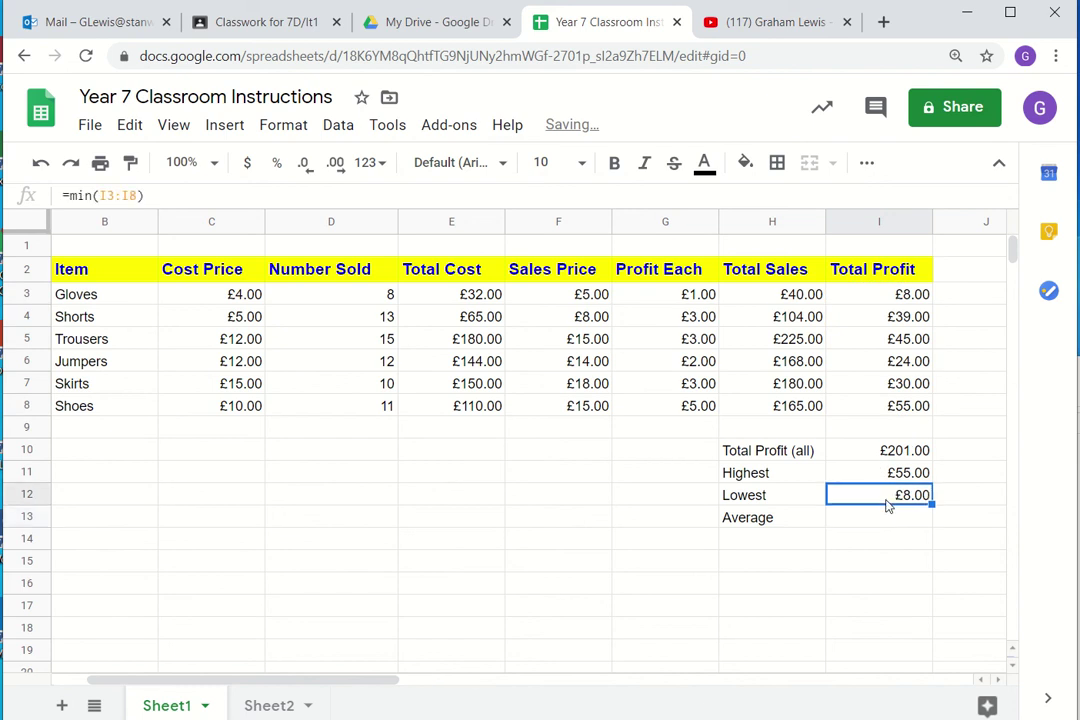
pyautogui.press('Delete')
pyautogui.write('=min(')
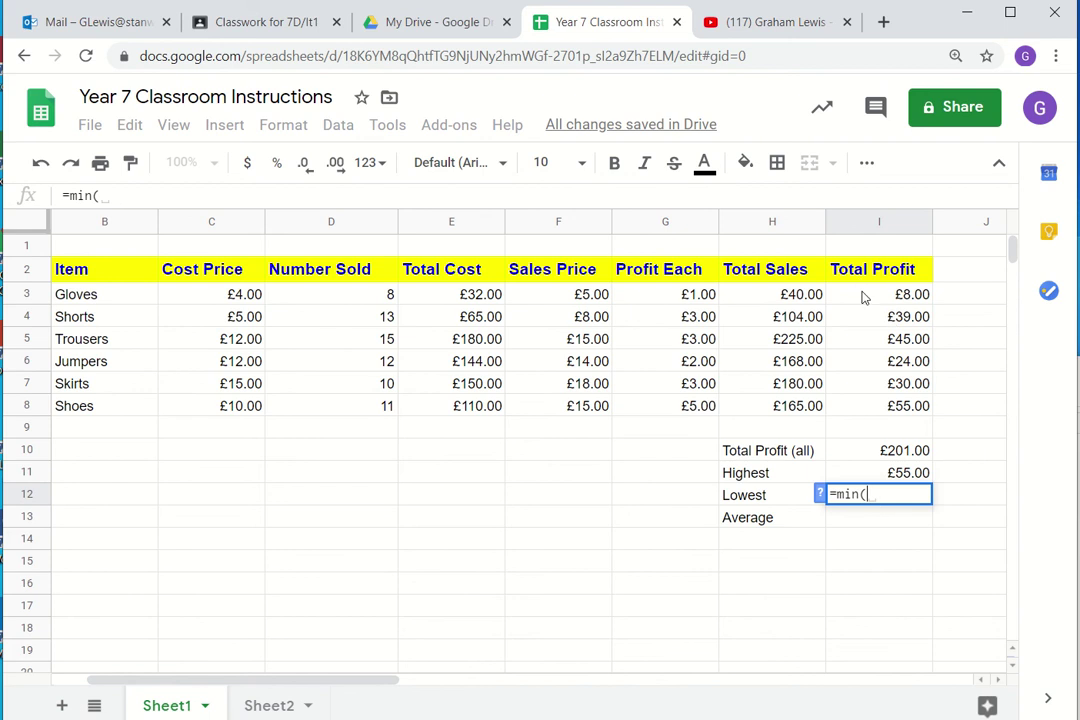
pyautogui.moveTo(863, 297); pyautogui.dragTo(870, 423)
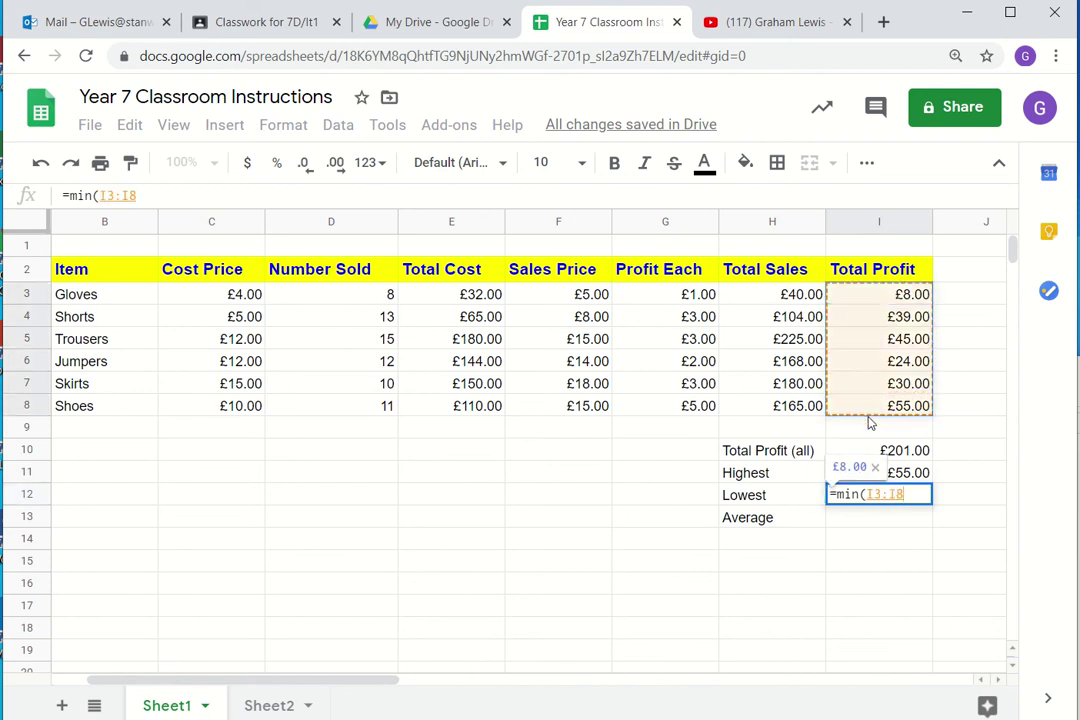
pyautogui.press('Return')
# Calculate the average profit in I13, beside the Average label, with =average(I3:I8)
pyautogui.write('=avea')
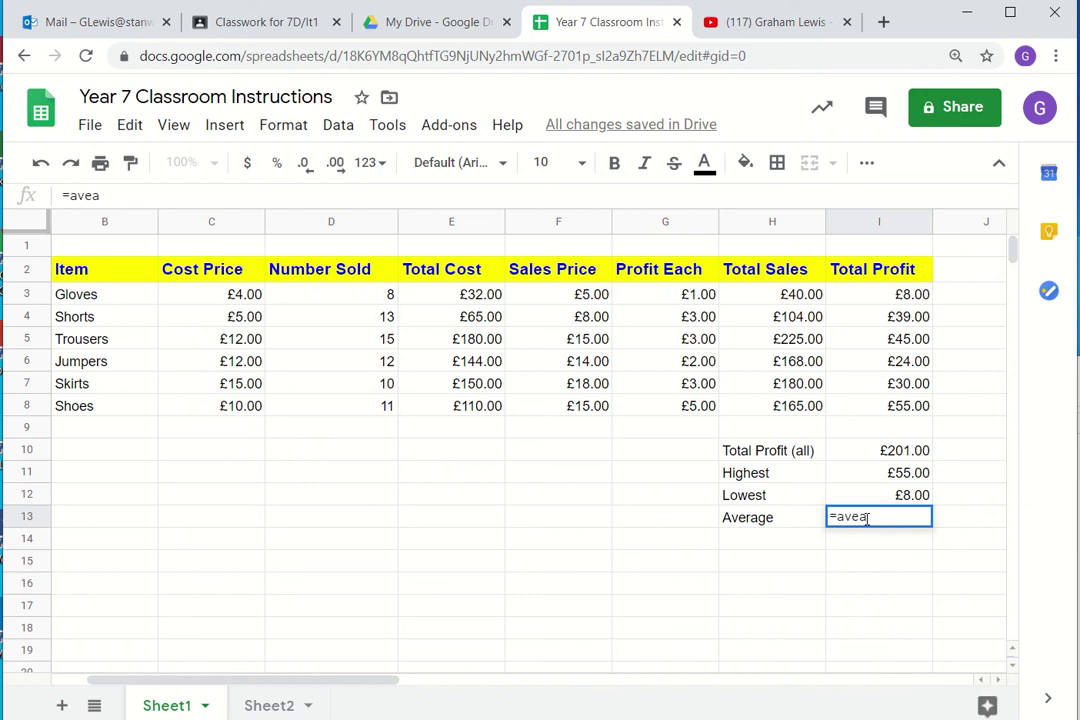
pyautogui.press('BackSpace')
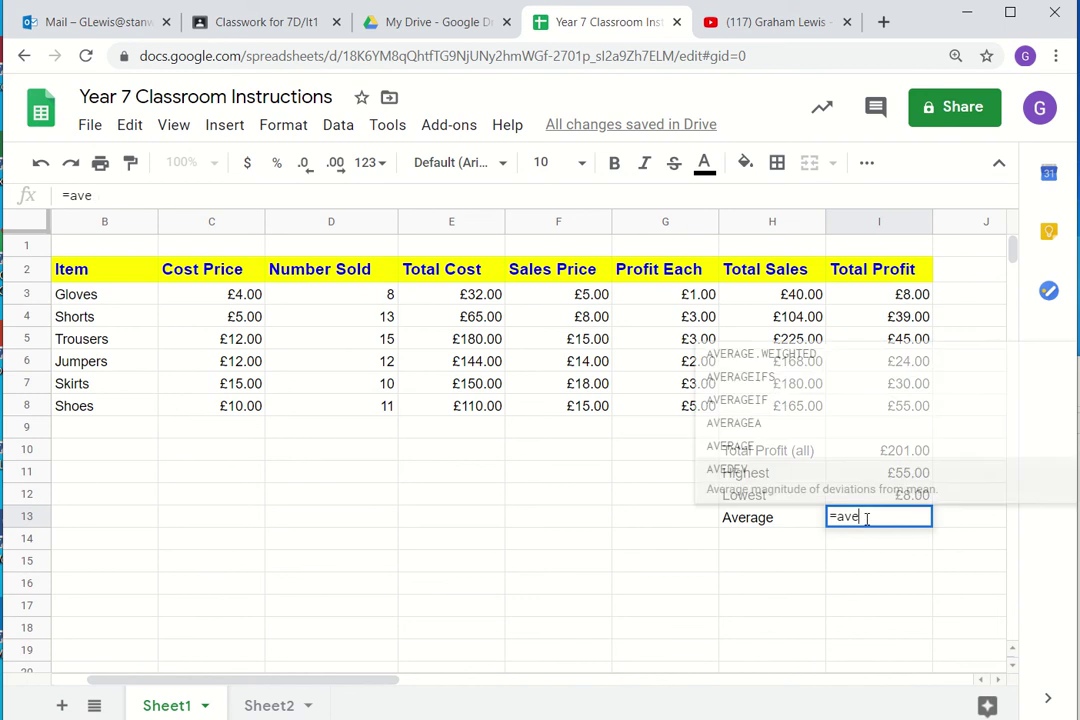
pyautogui.write('rage')
pyautogui.write('(')
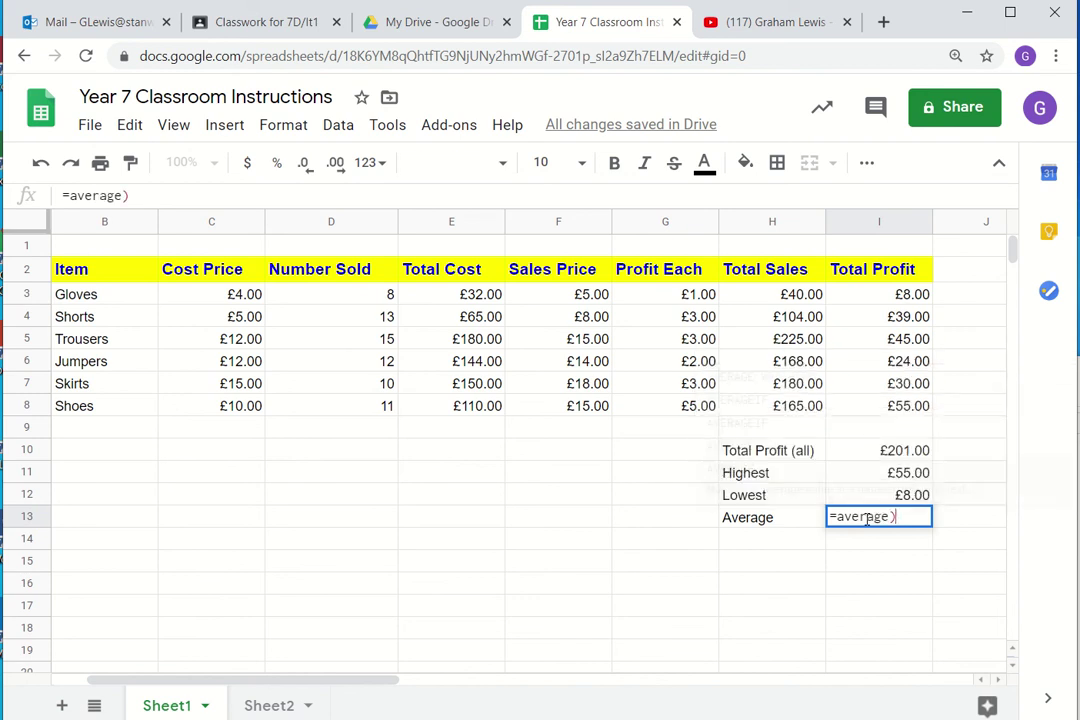
pyautogui.press('BackSpace')
pyautogui.write('(')
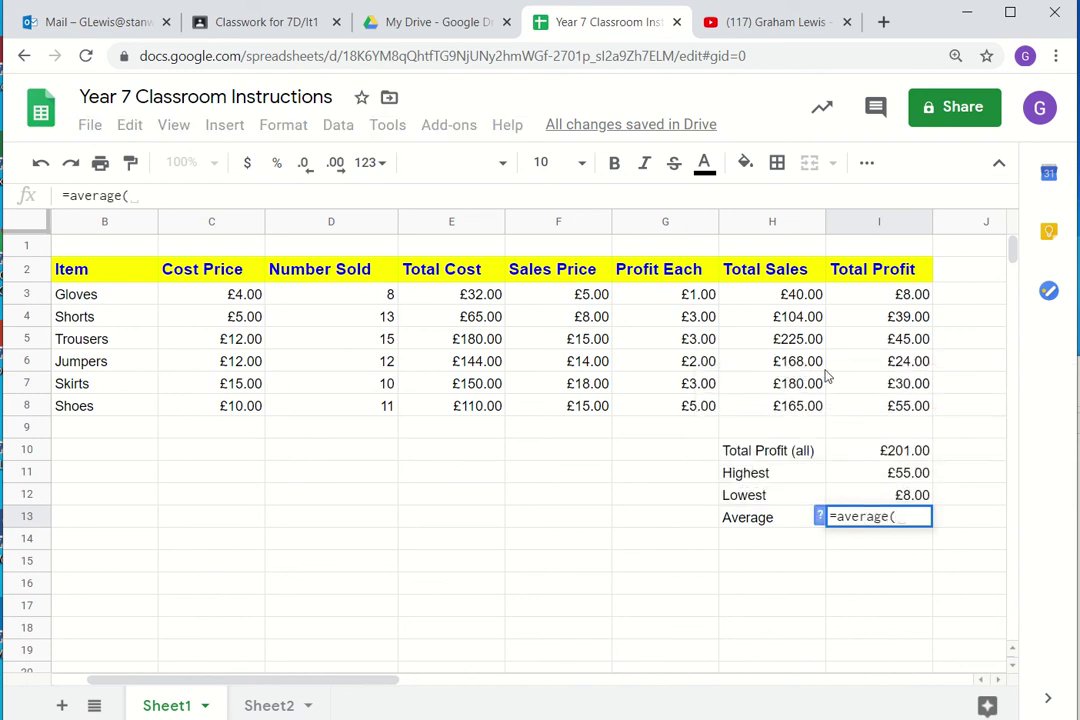
pyautogui.moveTo(870, 296); pyautogui.dragTo(872, 406)
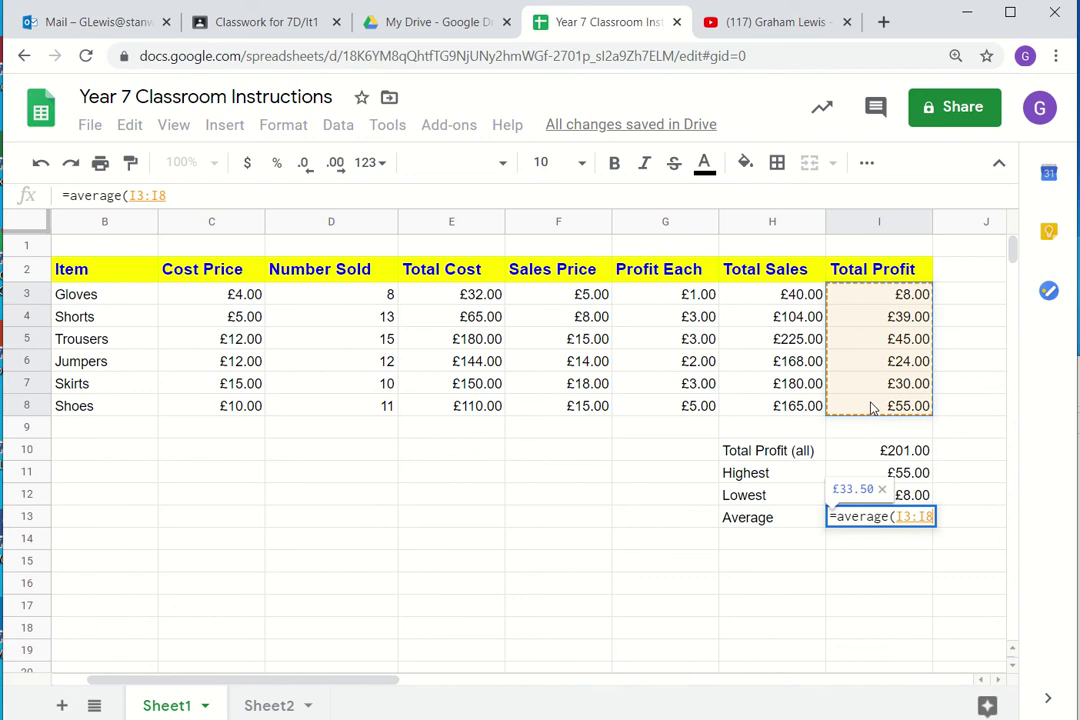
pyautogui.press('Return')
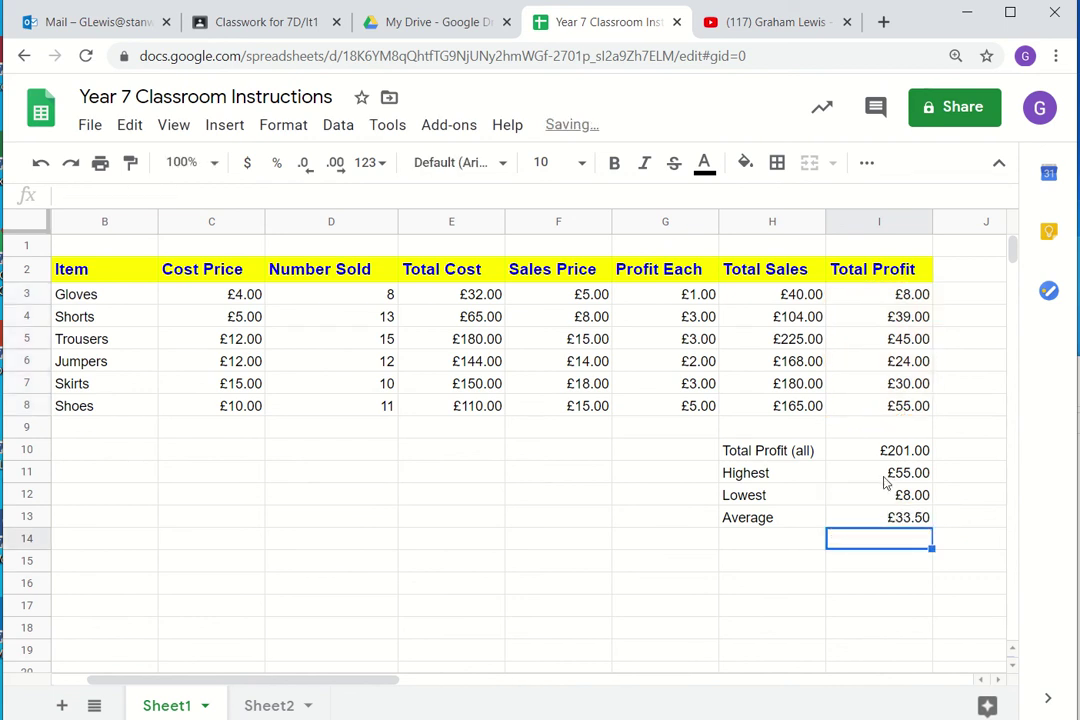
# Replace the average formula in I13 with the overall profit divided by the six items, =I10/6
pyautogui.click(911, 522)
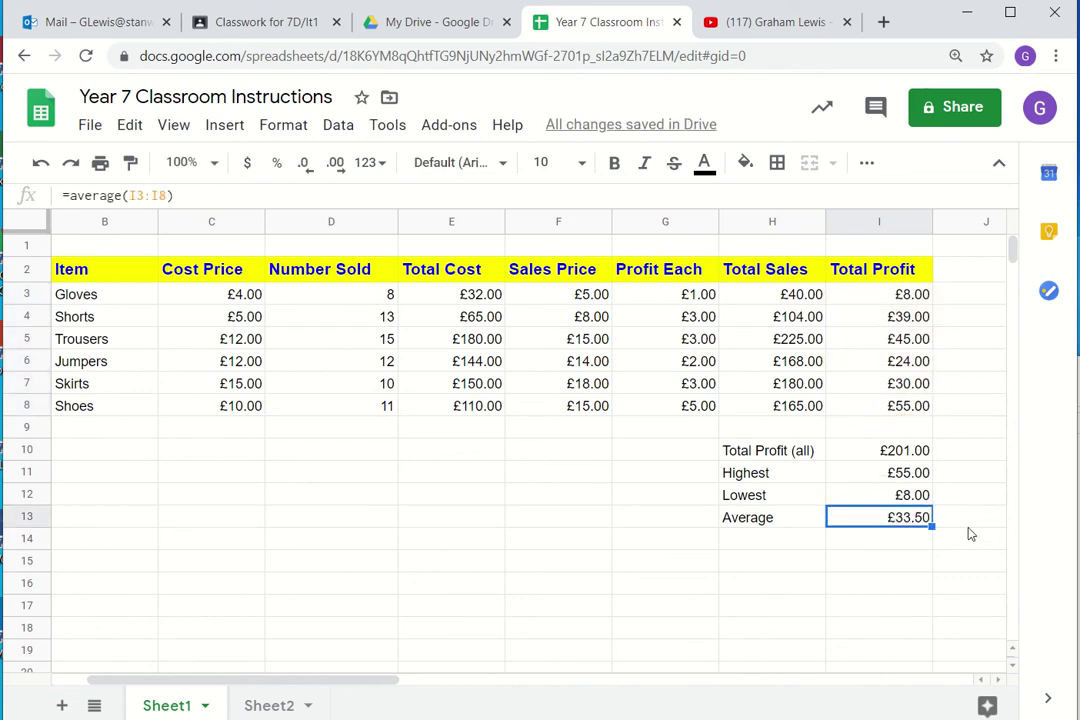
pyautogui.write('=s')
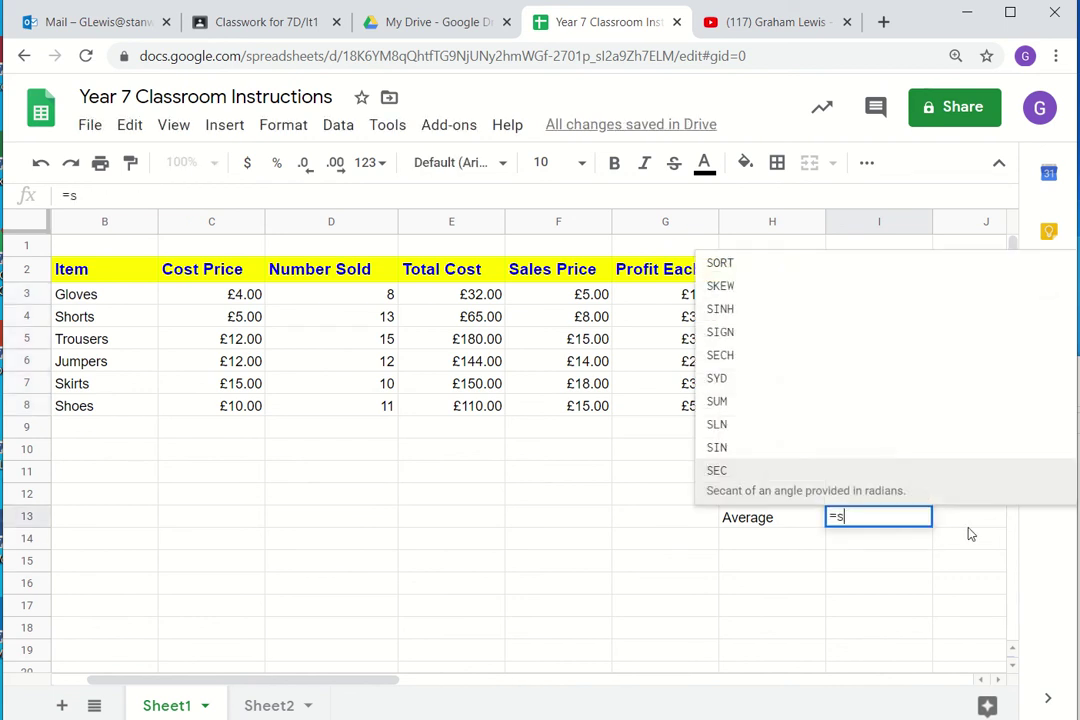
pyautogui.press('BackSpace')
pyautogui.click(878, 452)
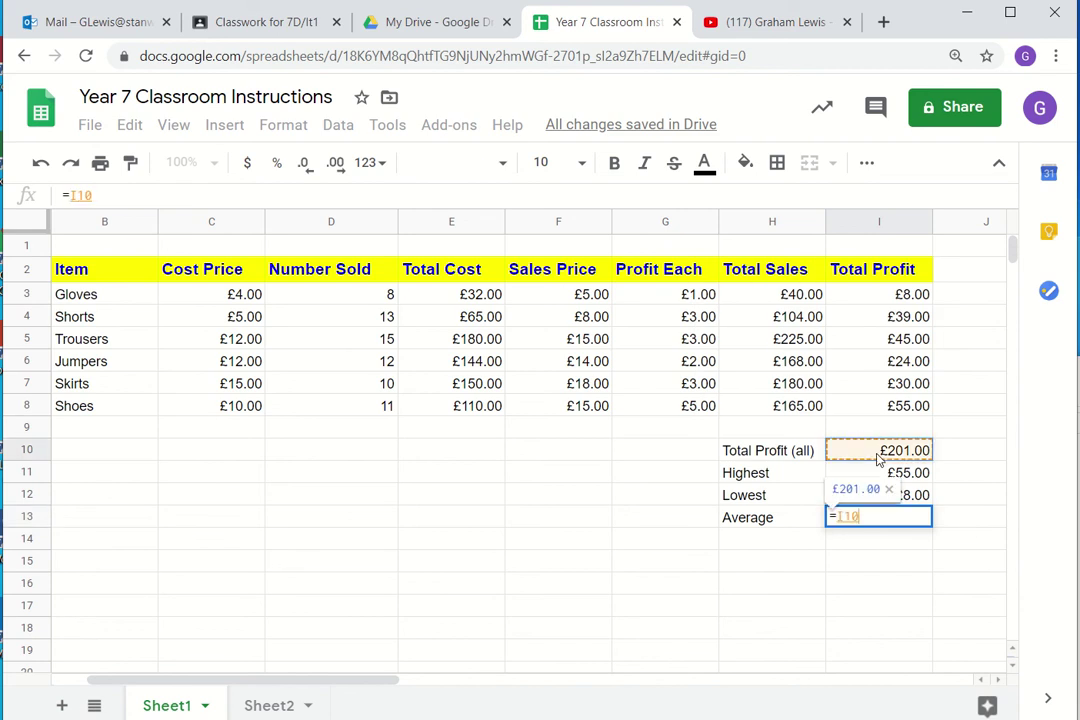
pyautogui.write('/')
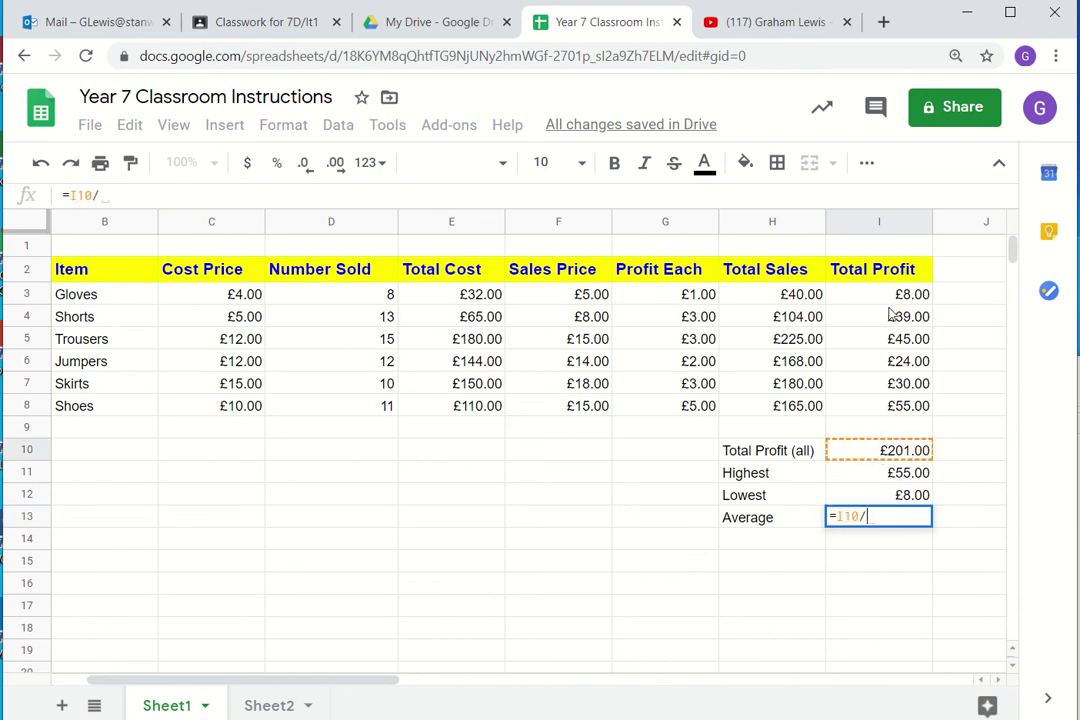
pyautogui.write('6')
pyautogui.press('Return')
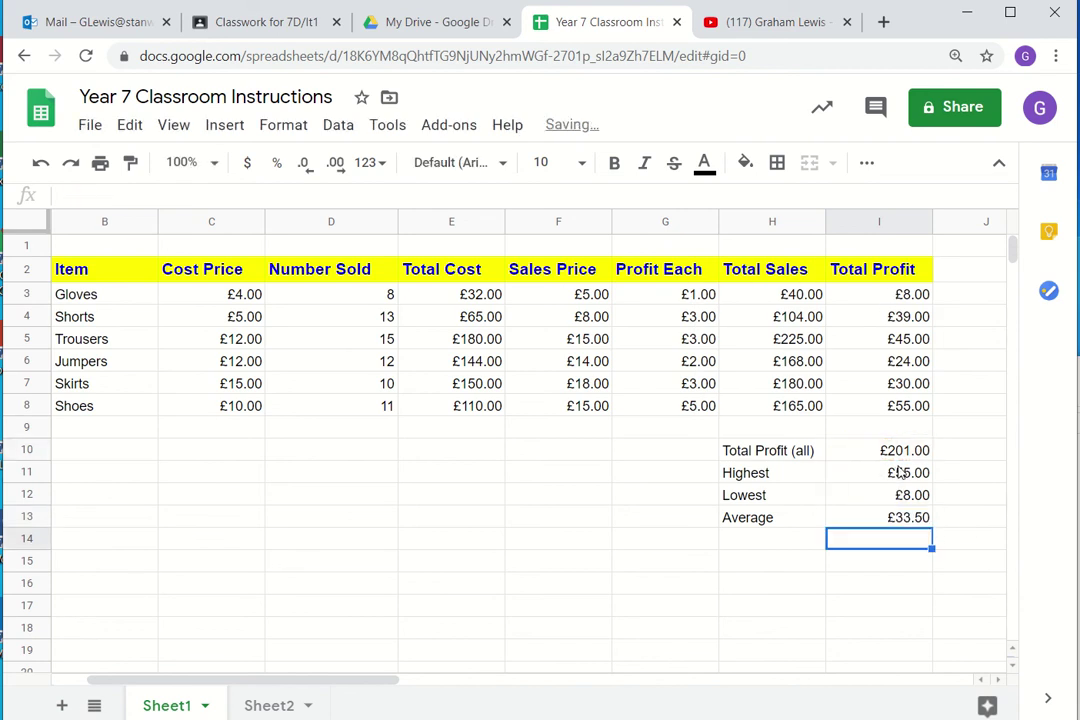
# Replace the division formula in I13 with the suggested AVERAGE function over the item profits, =AVERAGE(I3:I8)
pyautogui.click(890, 518)
pyautogui.write('=')
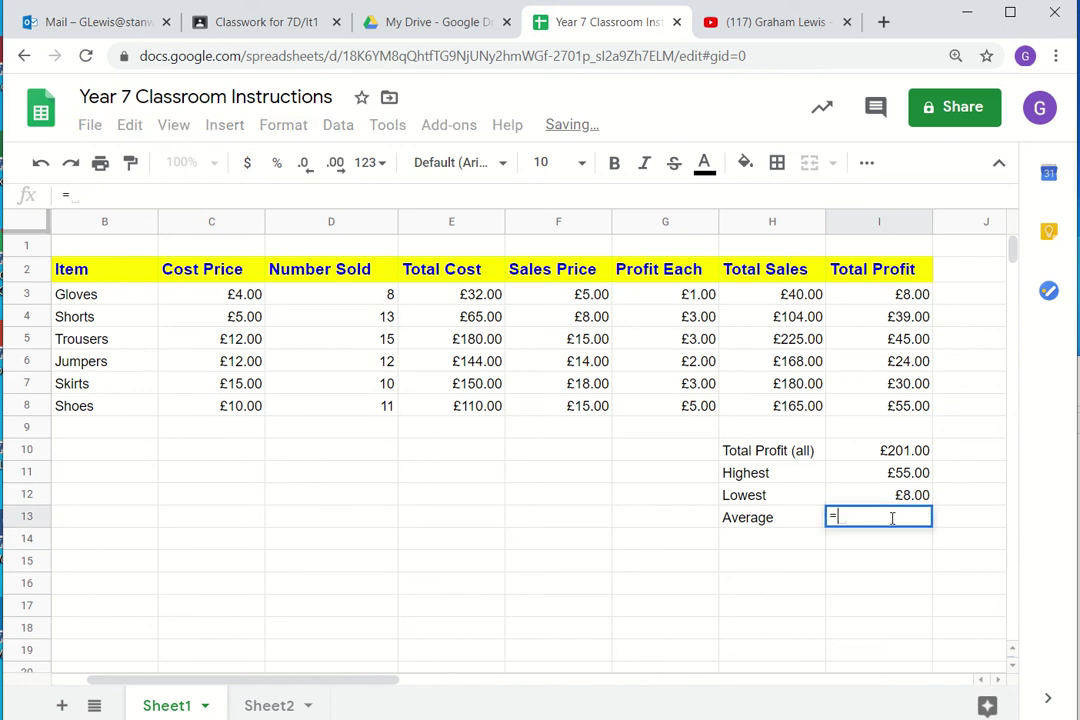
pyautogui.write('ave')
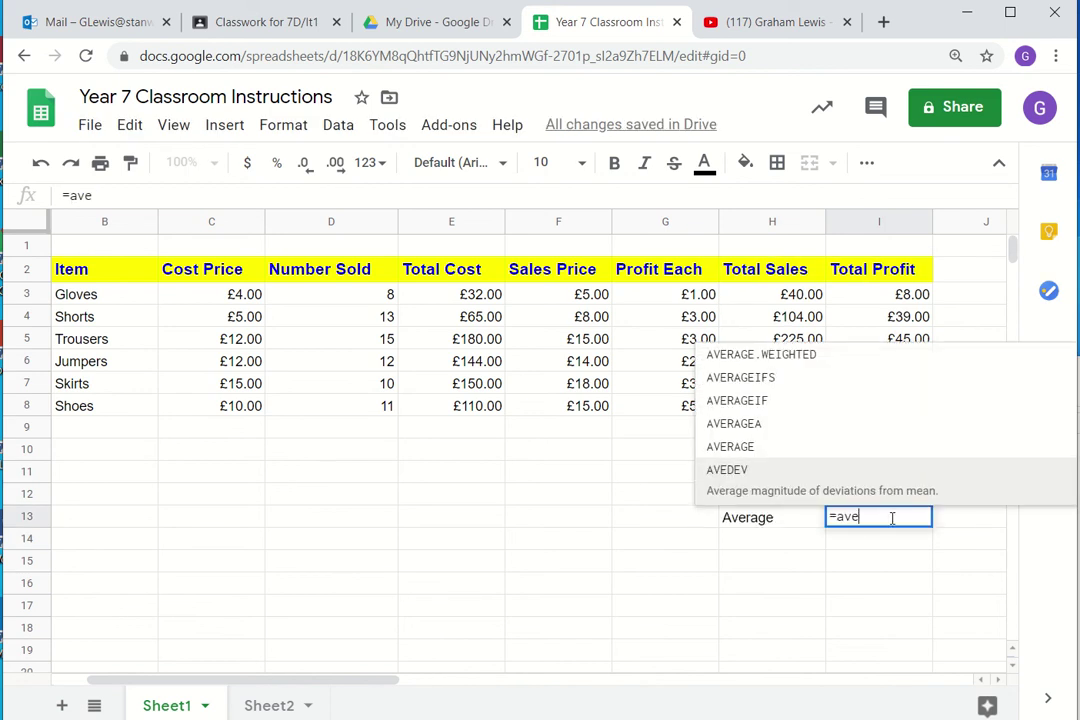
pyautogui.write('ra')
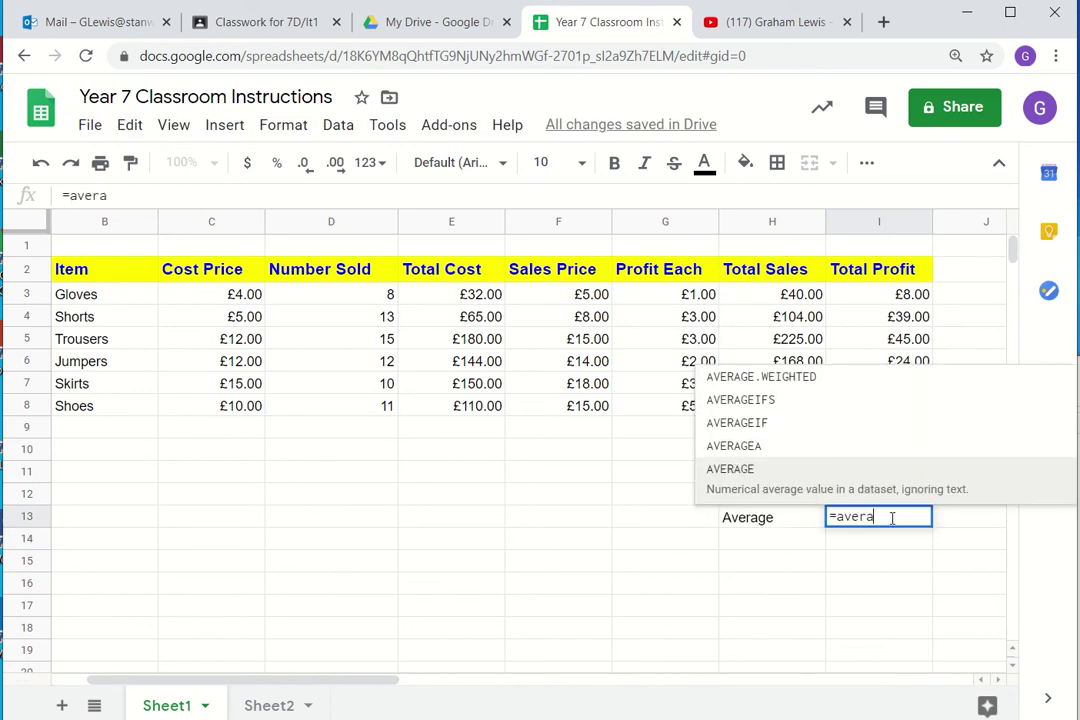
pyautogui.press('Tab')
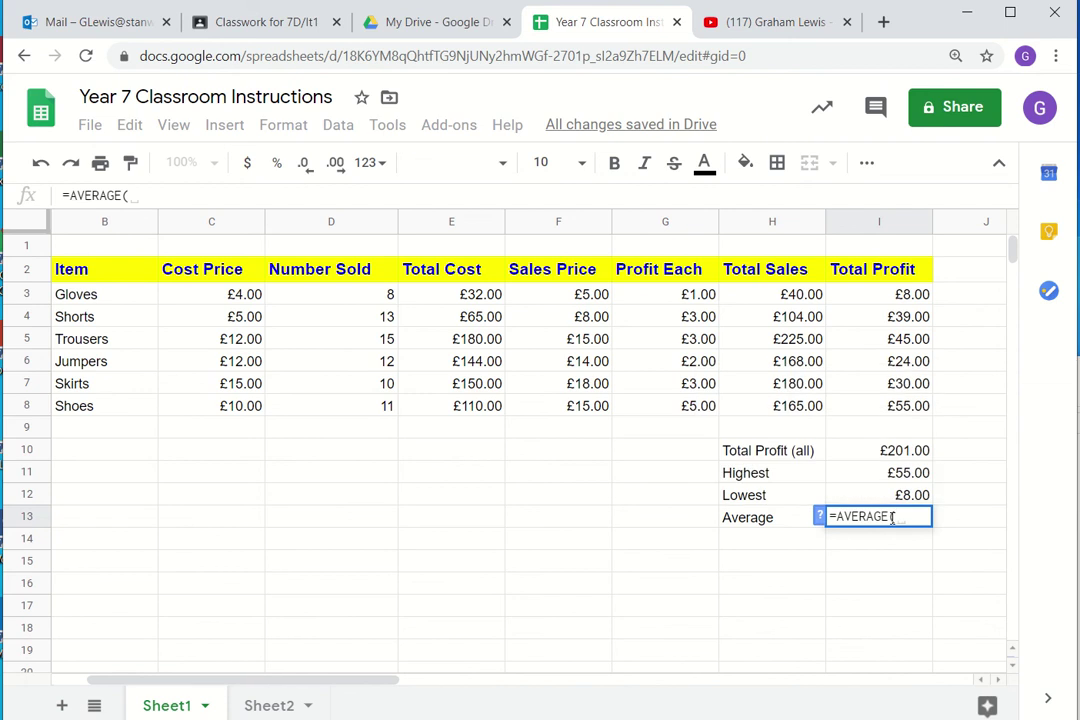
pyautogui.moveTo(884, 294); pyautogui.dragTo(885, 410)
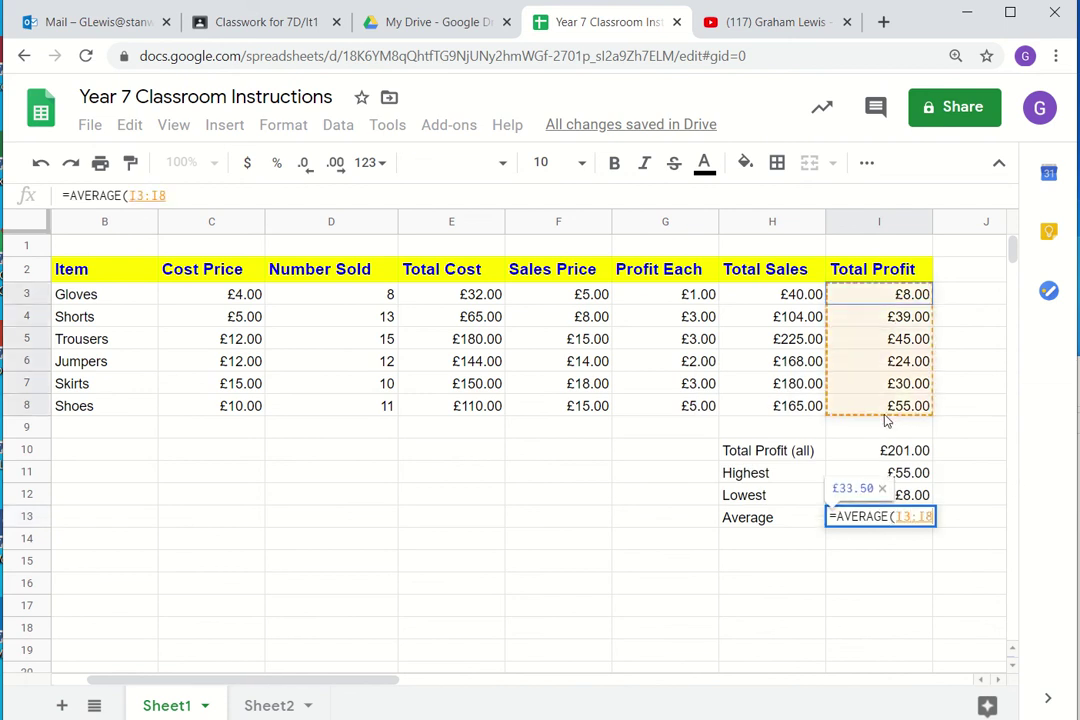
pyautogui.press('Return')
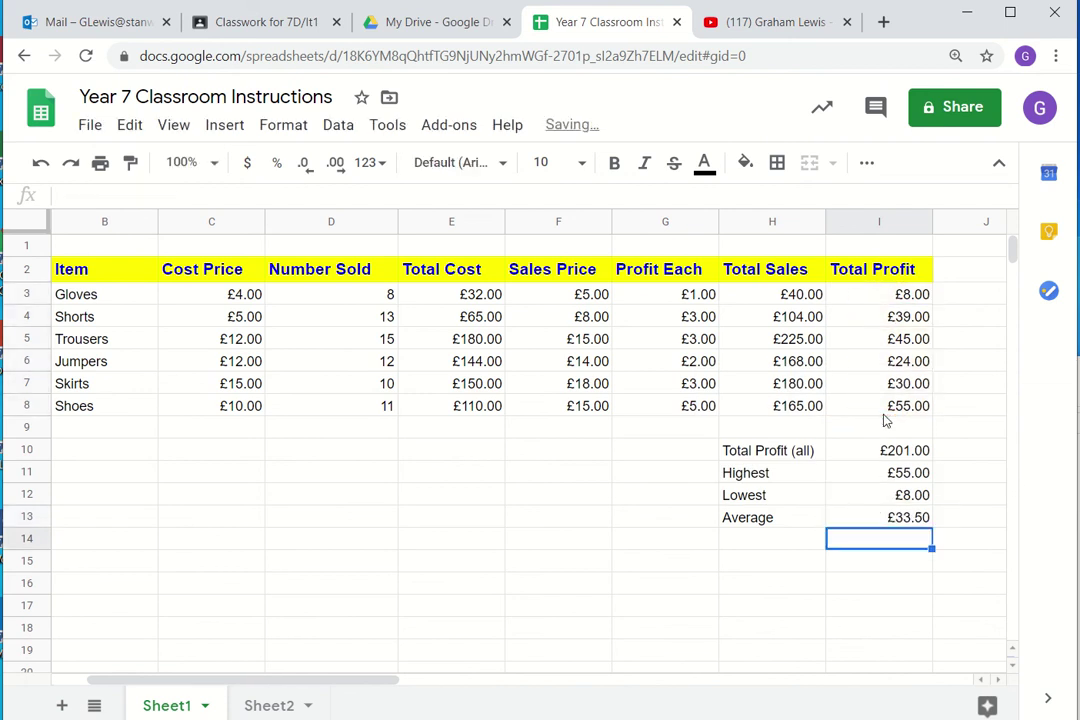